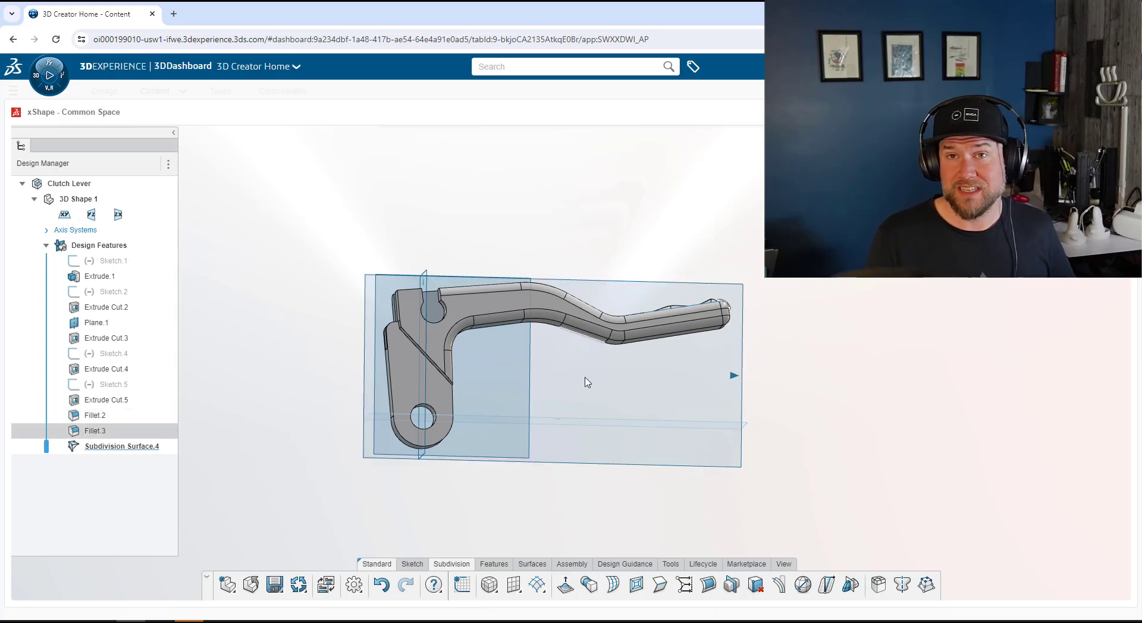
middle_drag(535, 435, 516, 537)
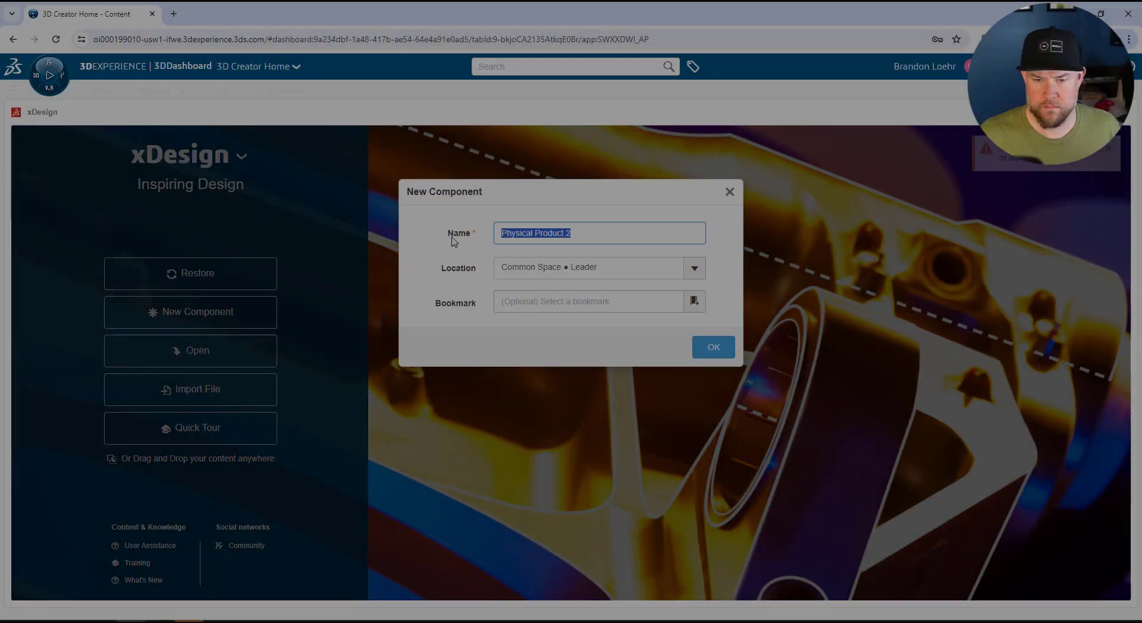
- Create a new component named Clutch Lever and assign it to the Example Projects bookmark
text(Clutch Level)
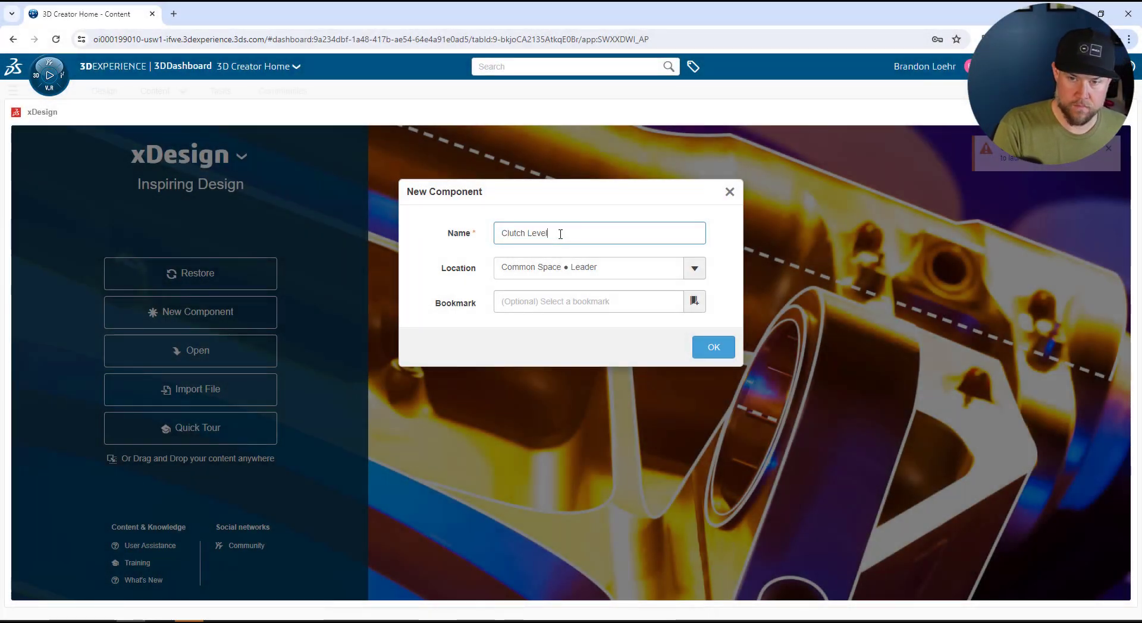
key(BackSpace)
text(r)
click(694, 301)
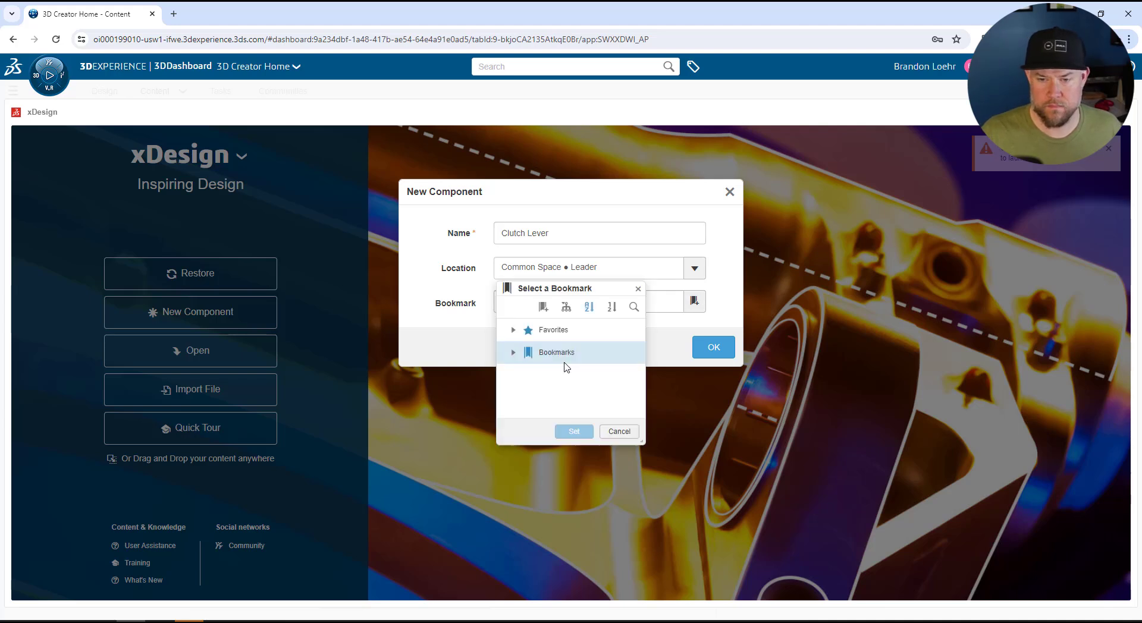
click(513, 353)
click(552, 376)
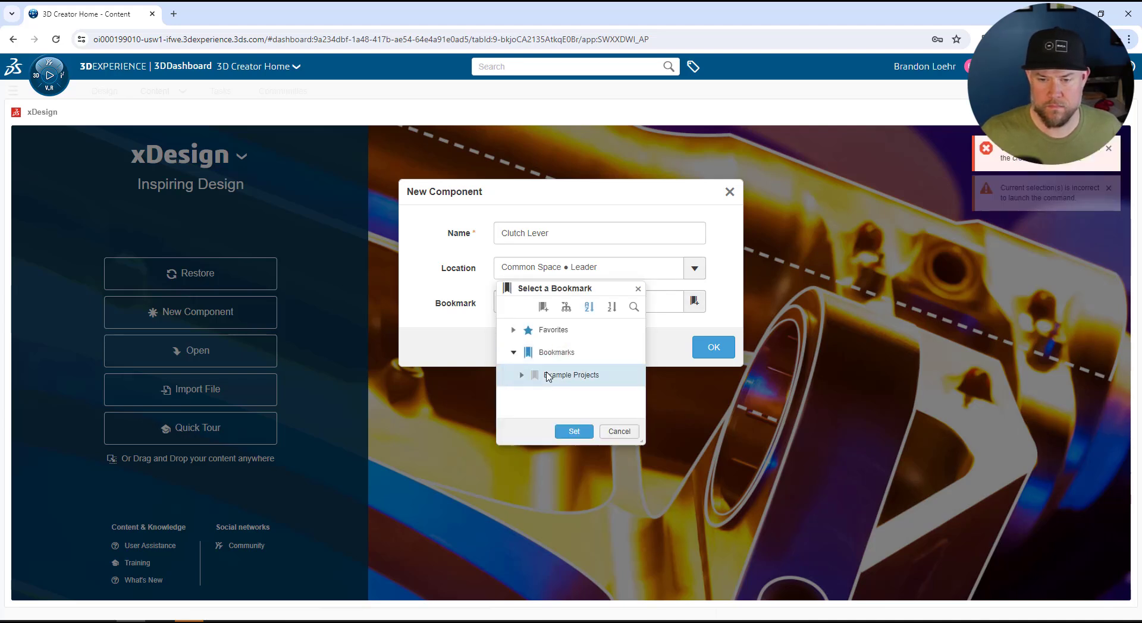
click(577, 431)
click(714, 347)
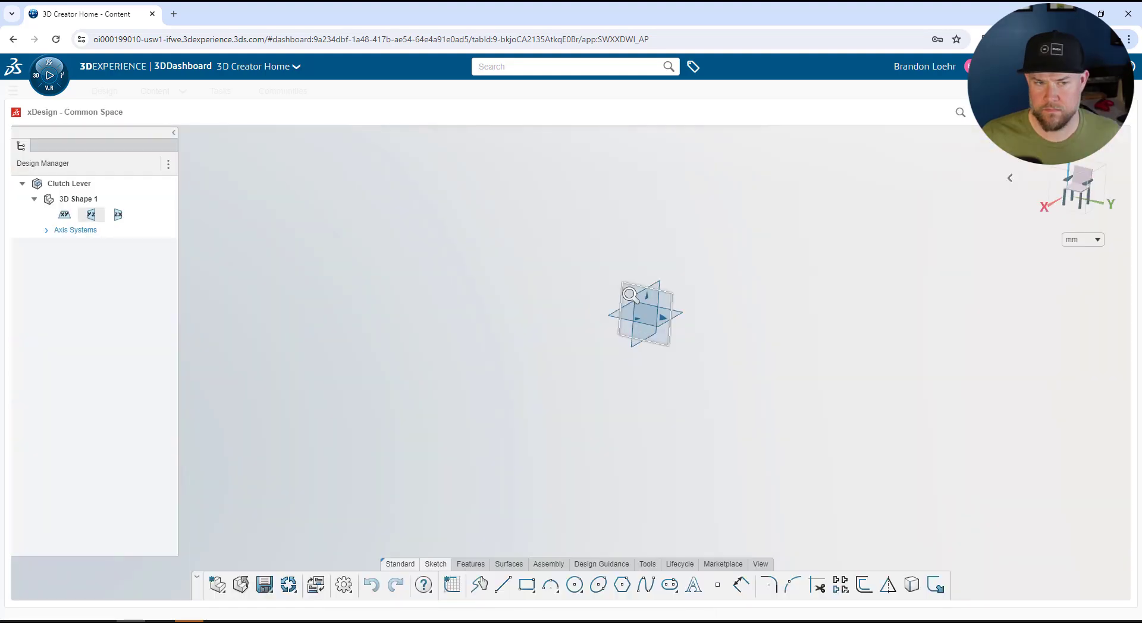
- Start a sketch on the YZ plane and set the length unit to inches with three decimal places
click(651, 240)
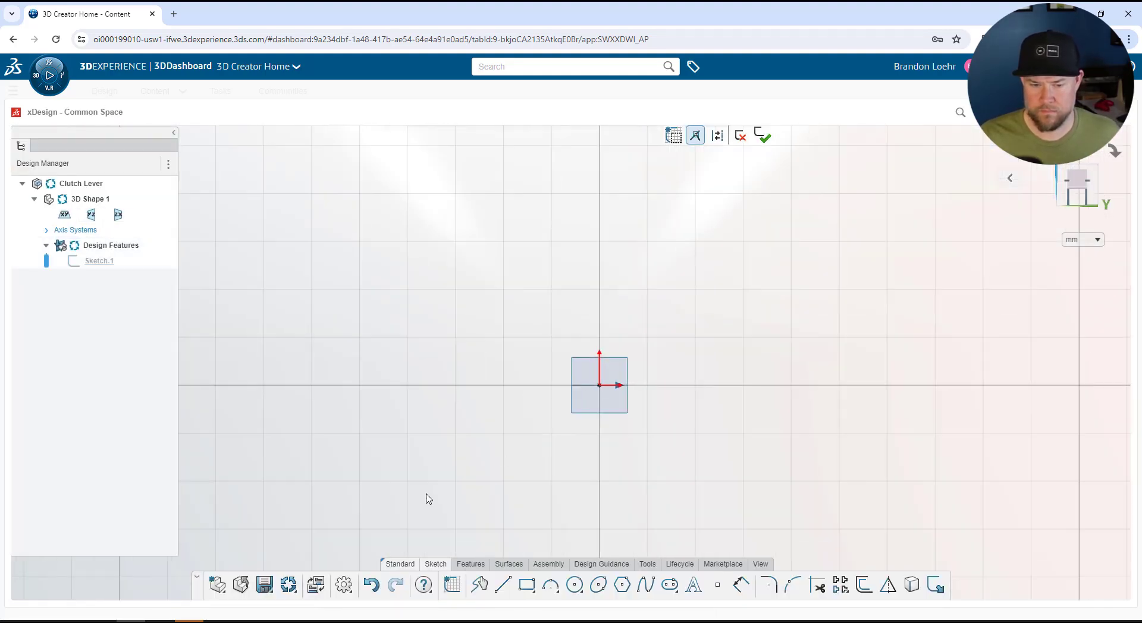
click(348, 596)
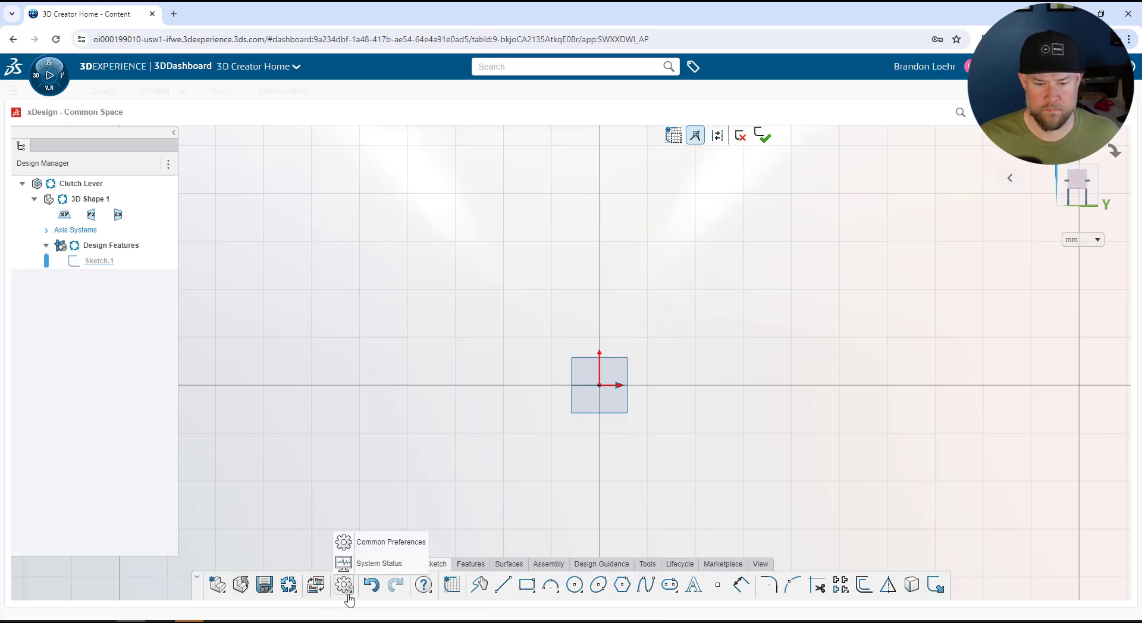
click(380, 565)
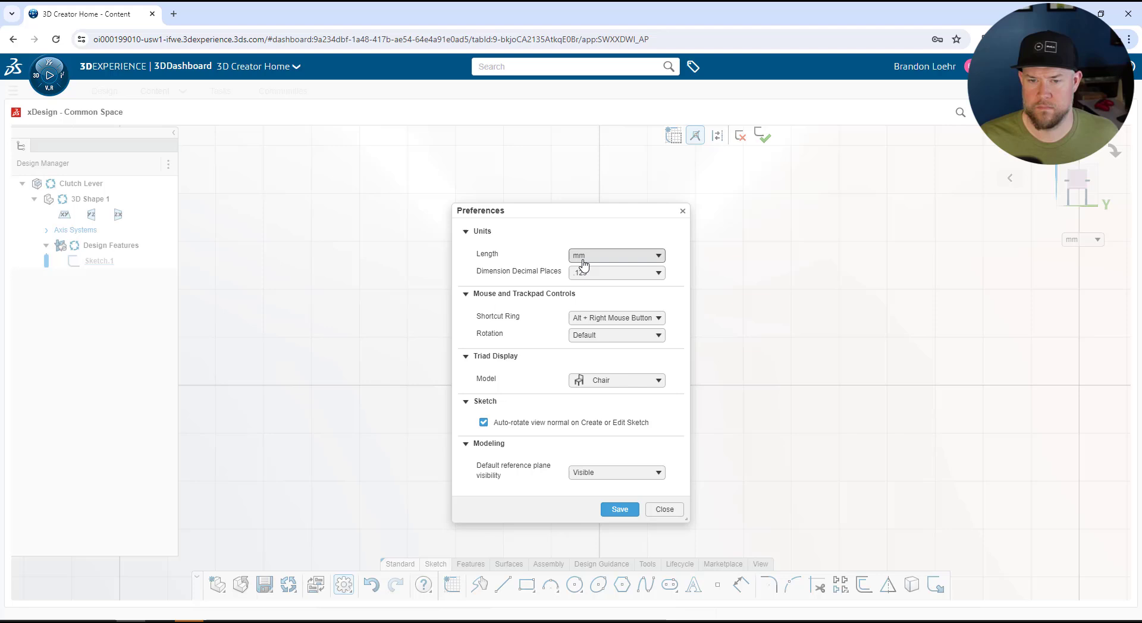
click(589, 257)
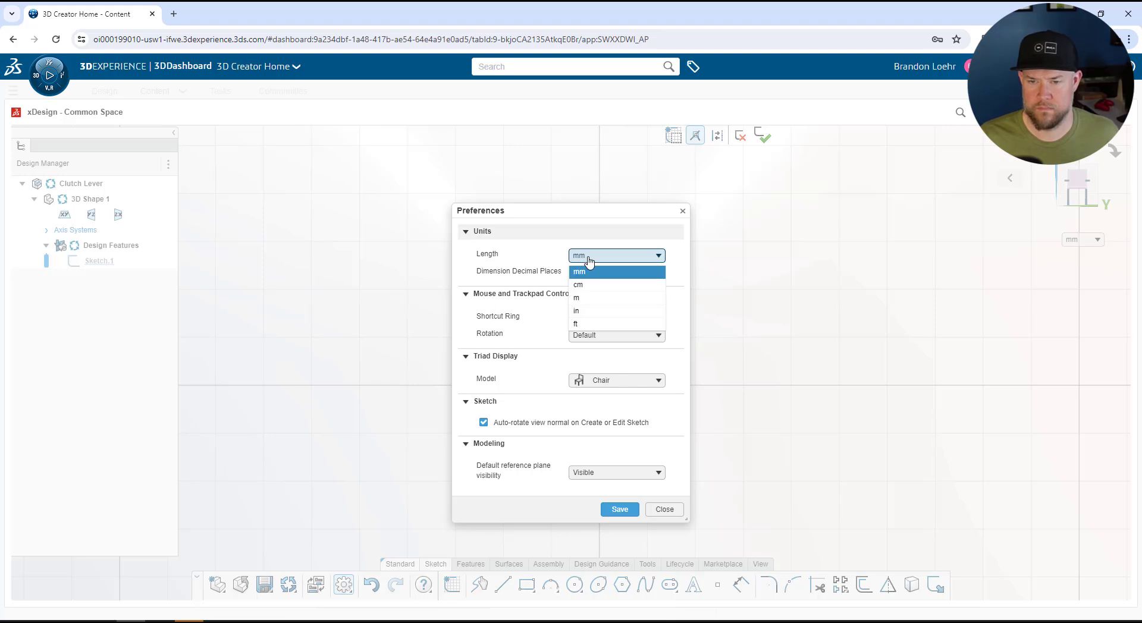
click(591, 314)
click(614, 275)
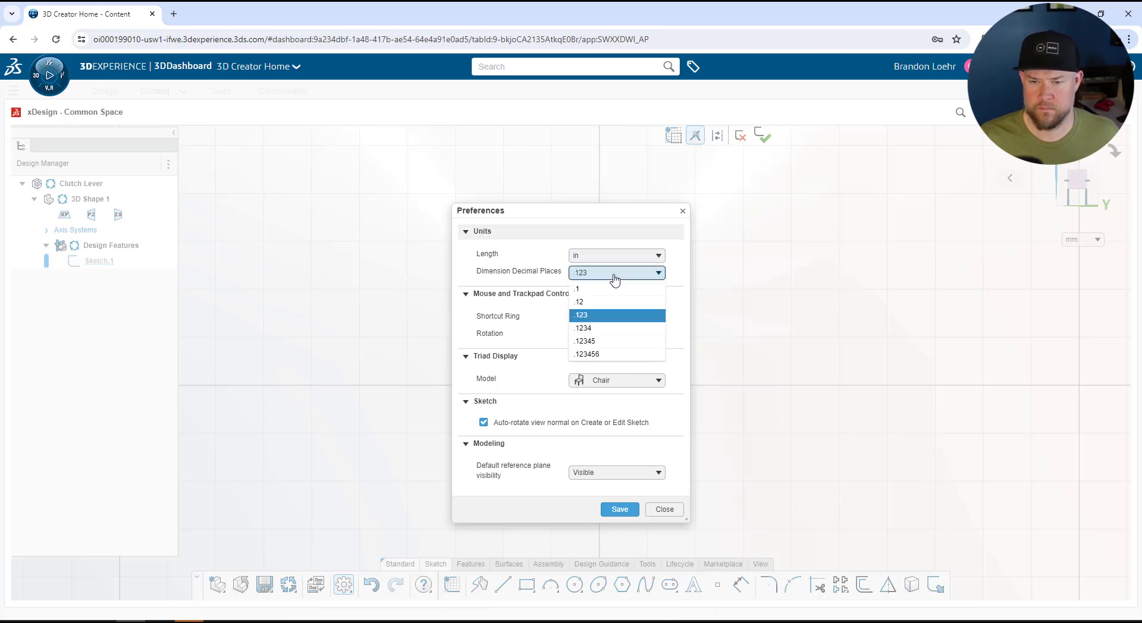
click(612, 315)
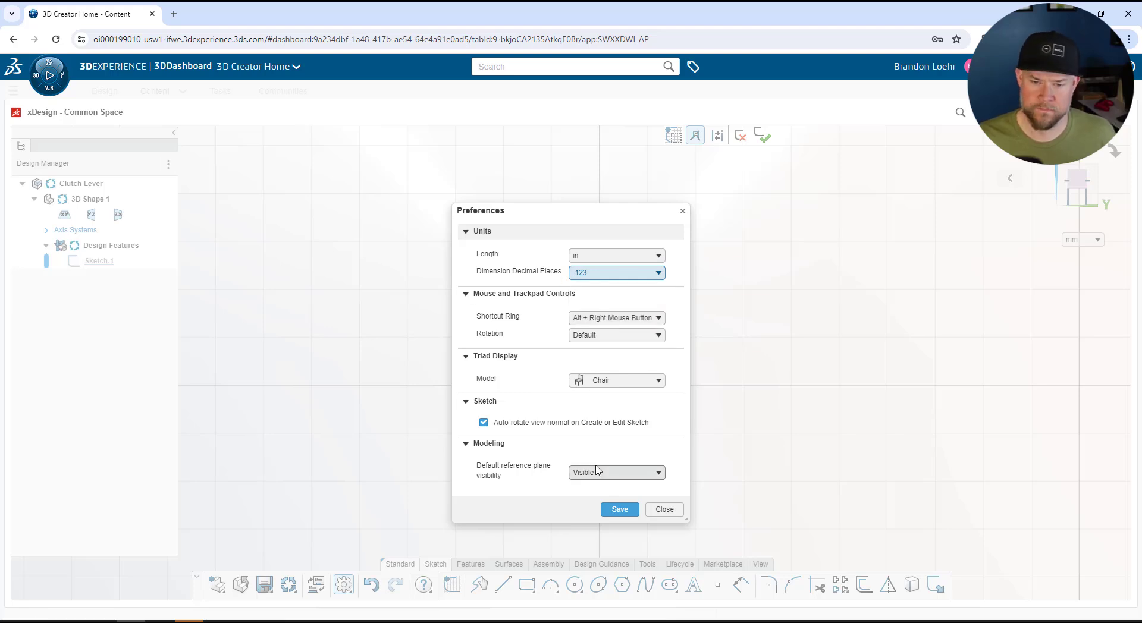
click(618, 511)
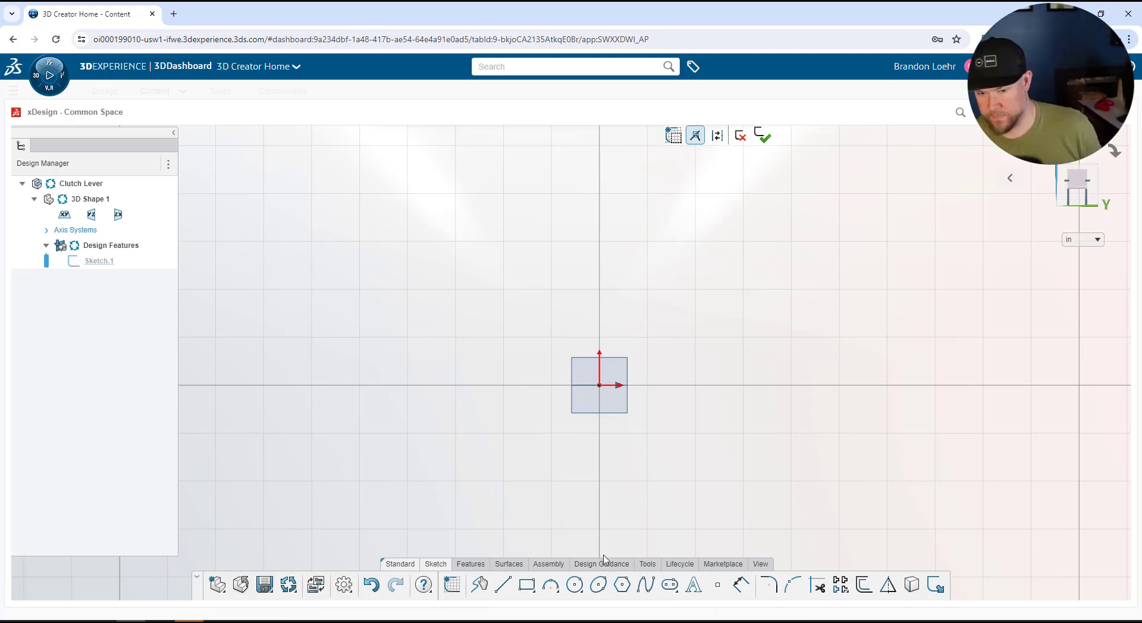
click(533, 595)
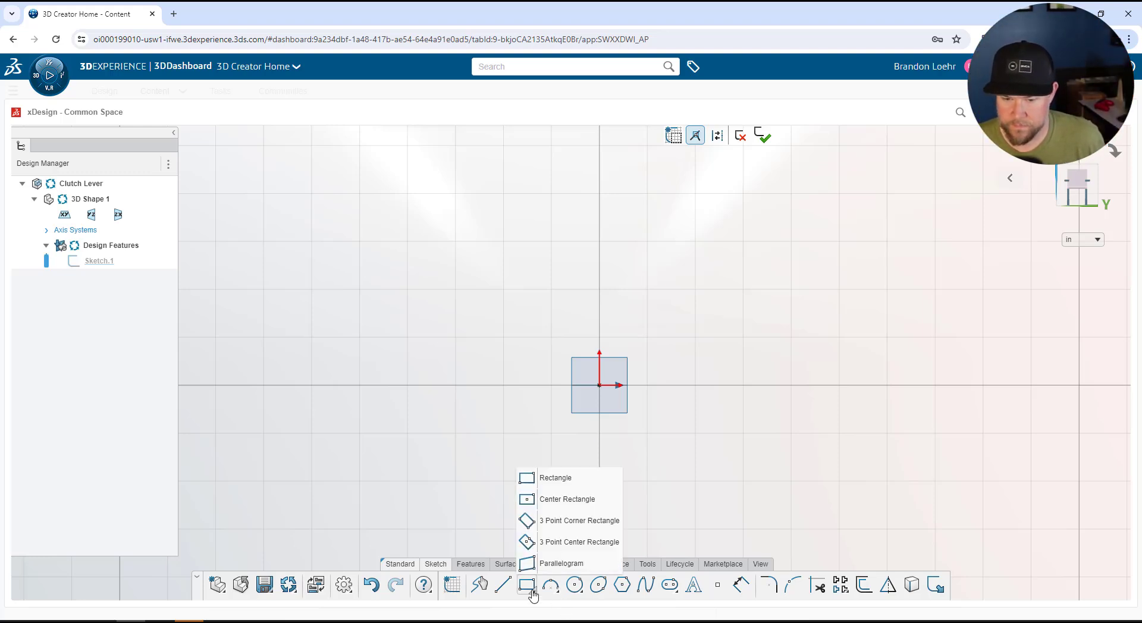
click(557, 591)
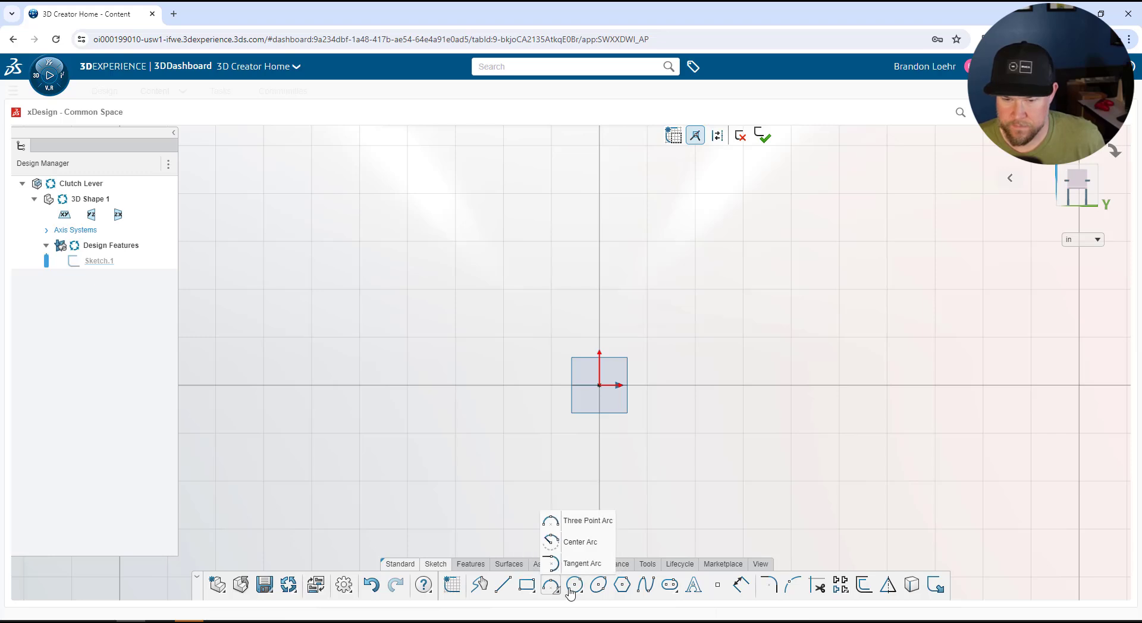
click(679, 597)
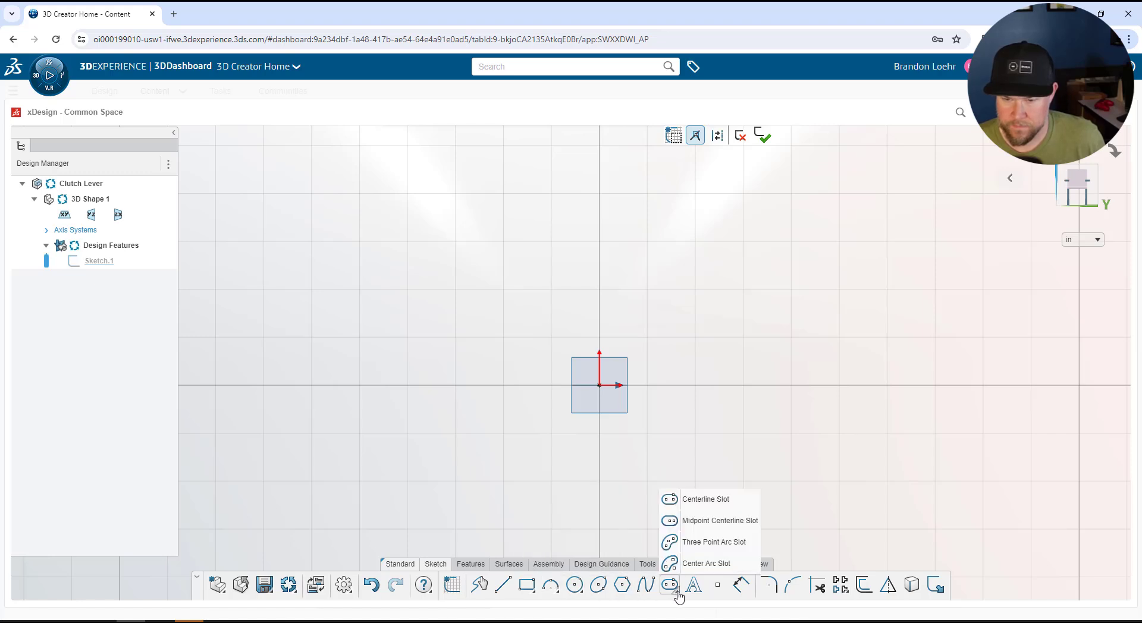
- Sketch two concentric circles on the origin with diameters of 0.3 in and 0.7 in
click(574, 586)
click(599, 385)
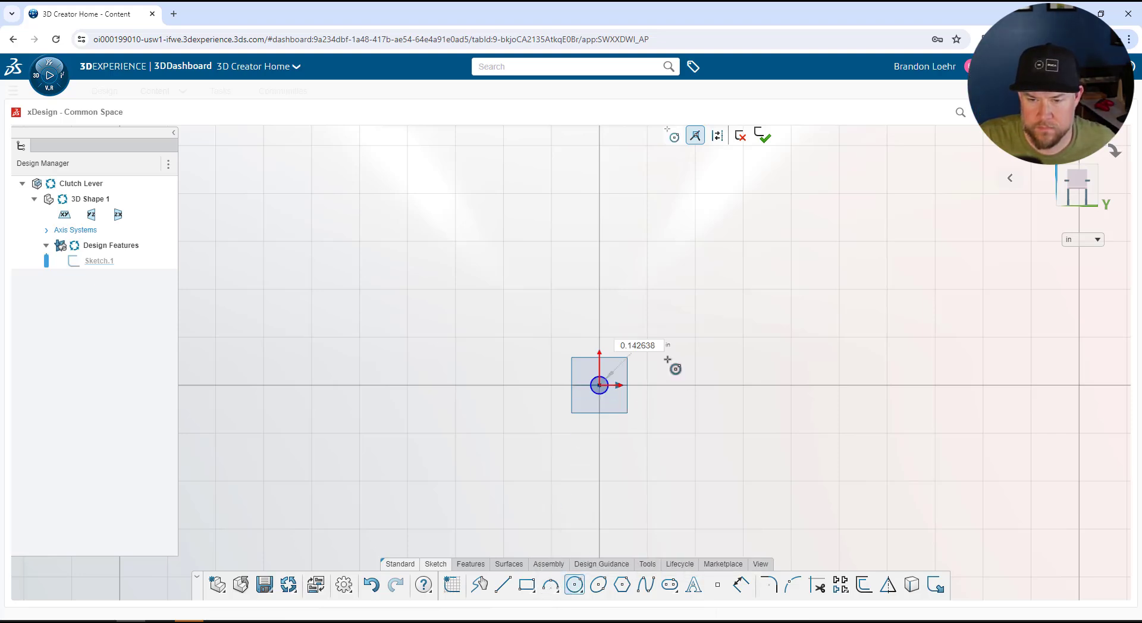
text(0.3)
key(Return)
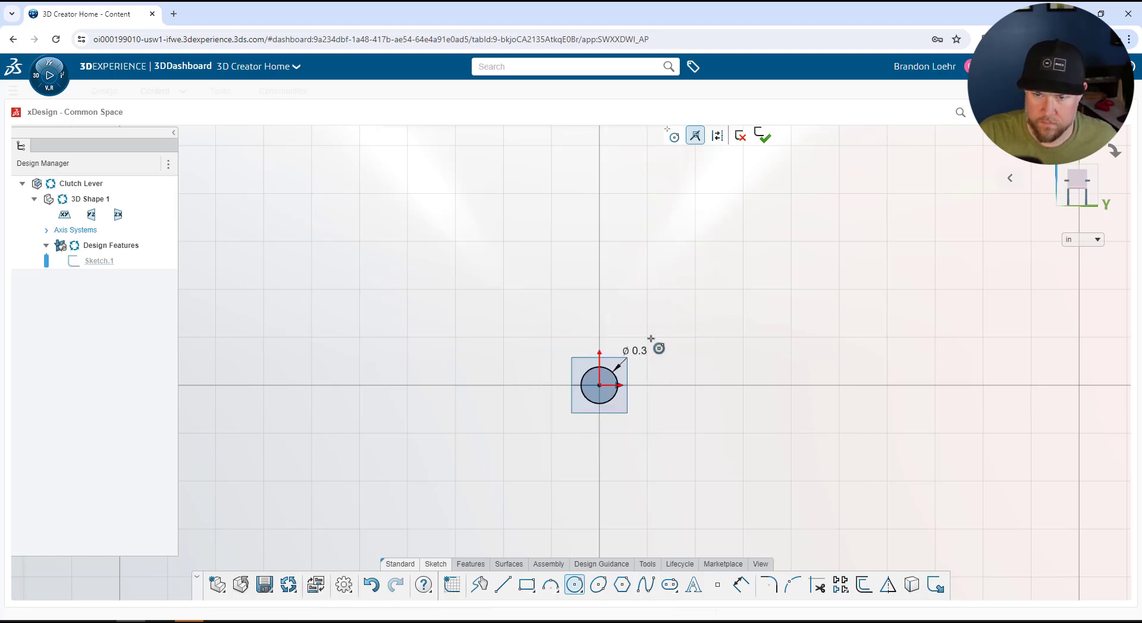
scroll(623, 390, up, 2)
click(587, 390)
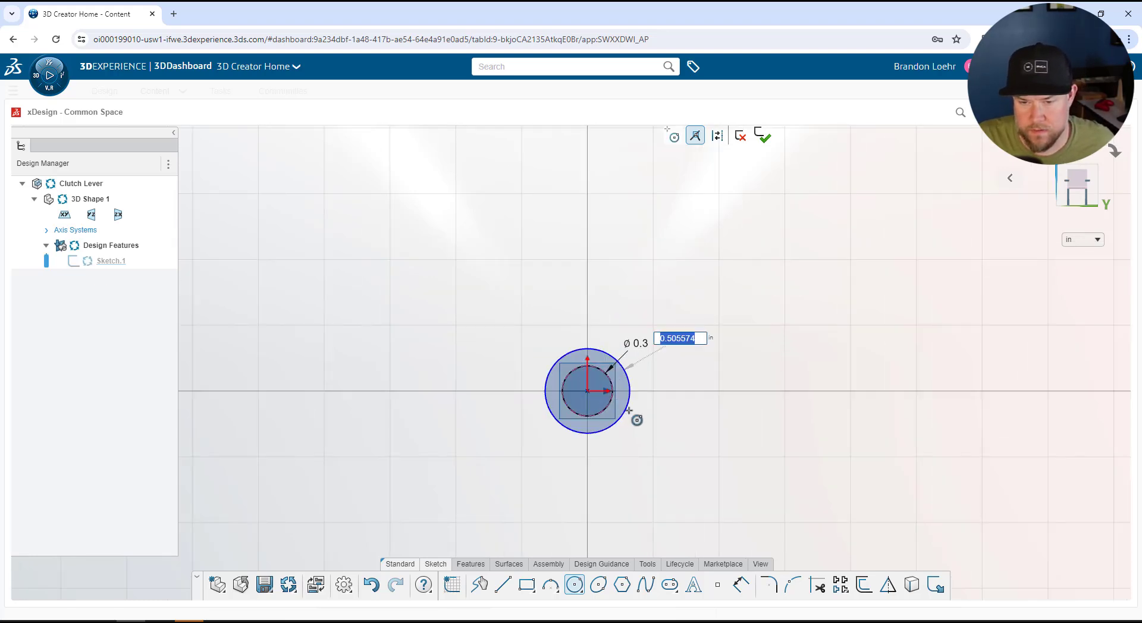
text(0.7)
key(Return)
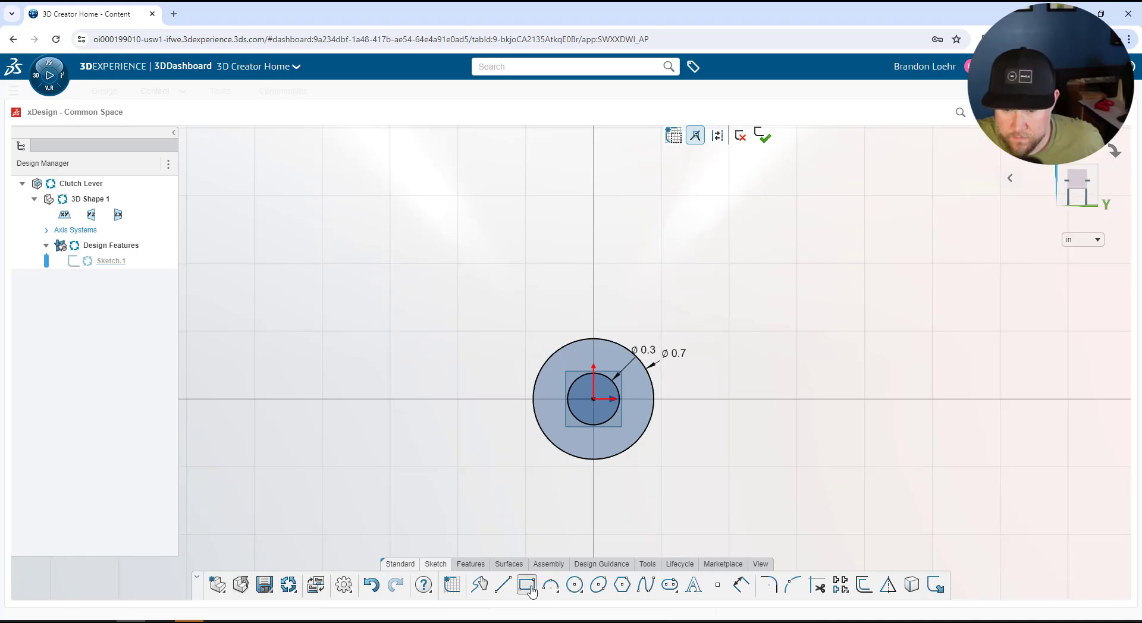
- Draw a 1.1 in line up from the outer circle's left quadrant, a 0.15 in perpendicular step inward and a 0.35 in line up
click(533, 399)
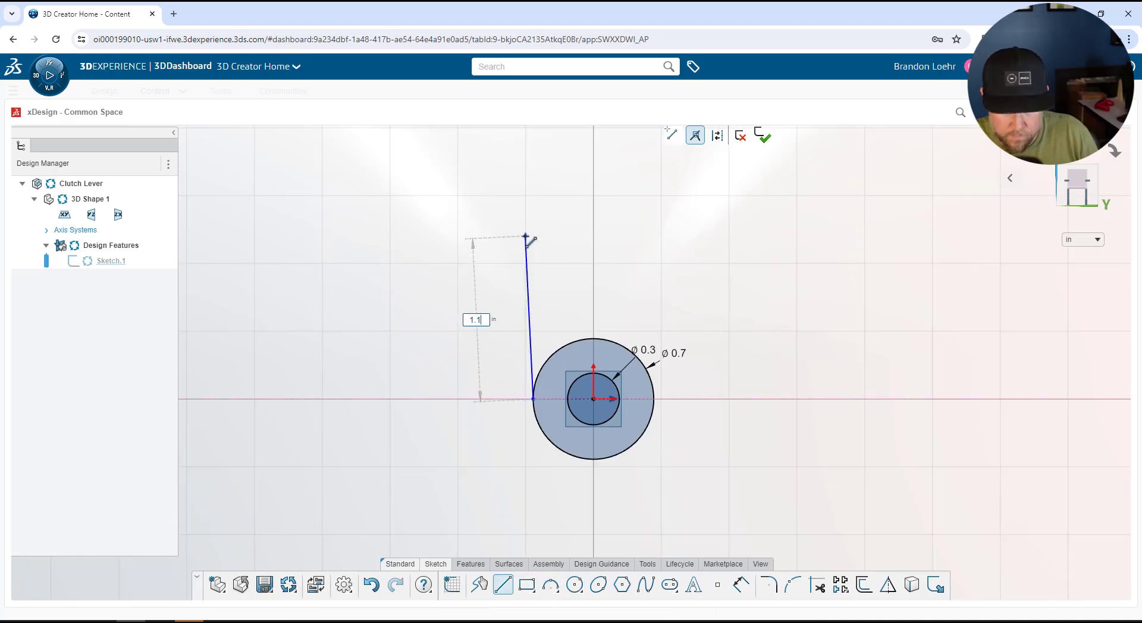
text(1.1)
key(Return)
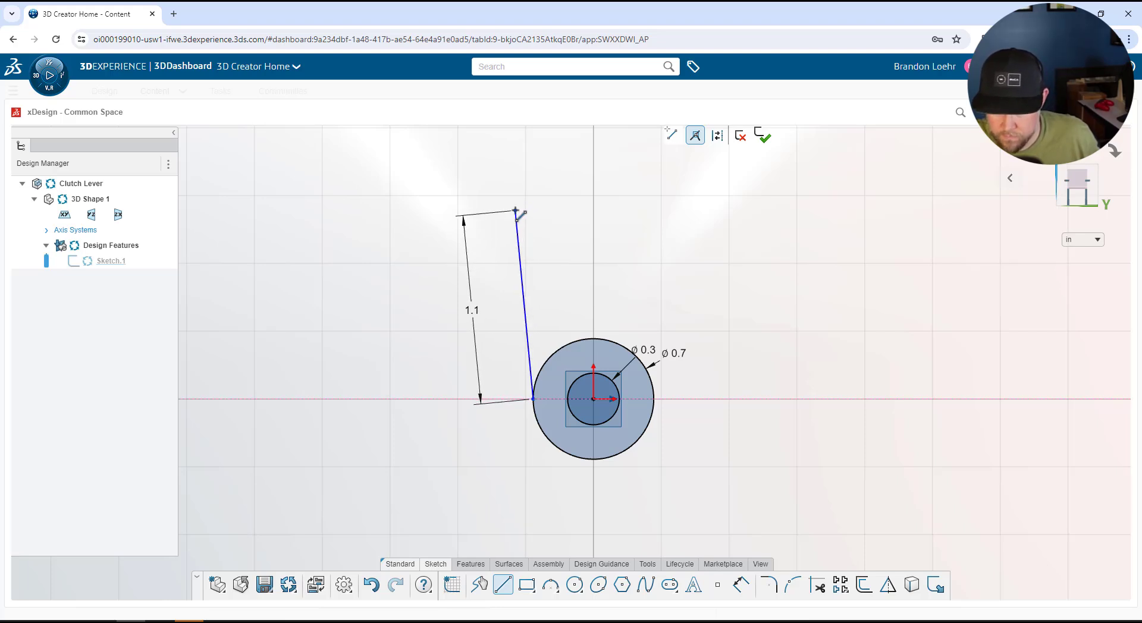
click(516, 211)
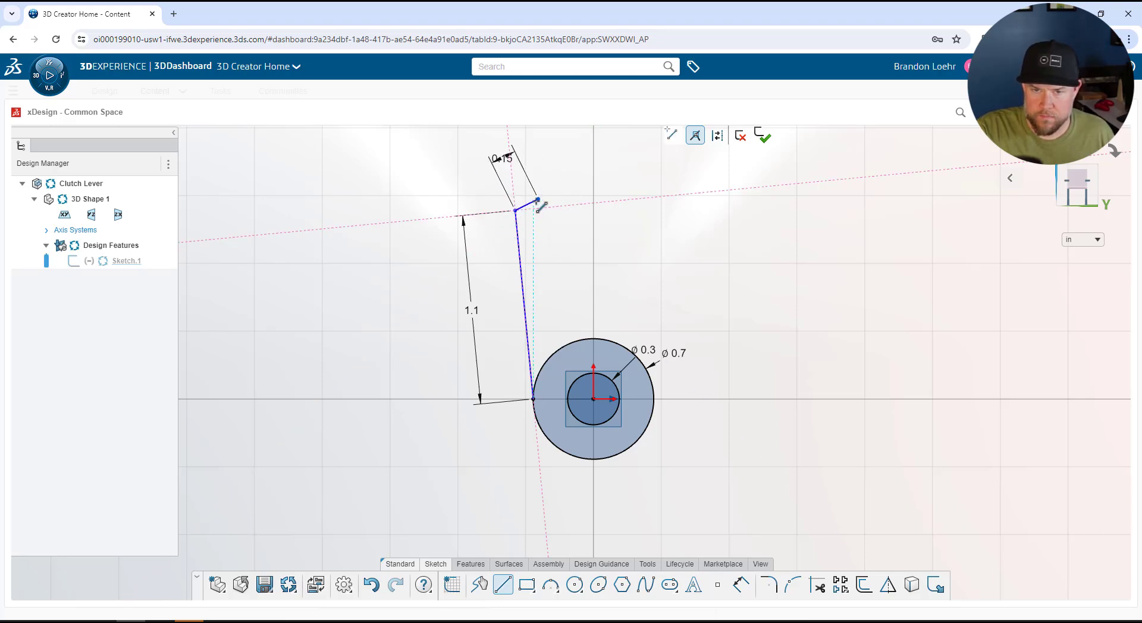
click(541, 209)
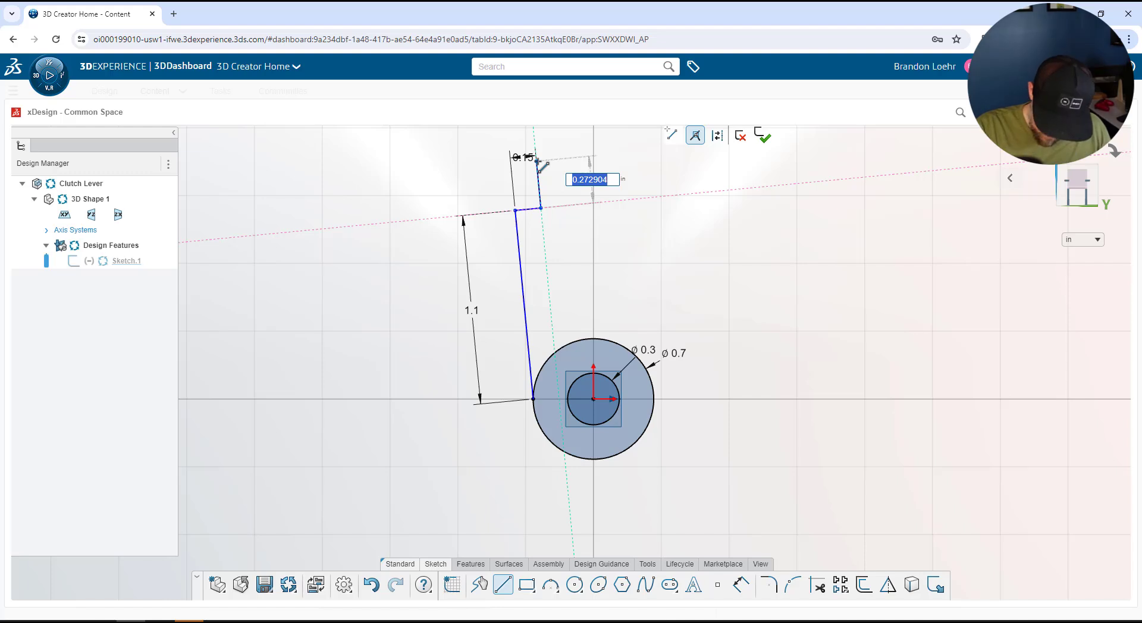
text(.35)
key(Return)
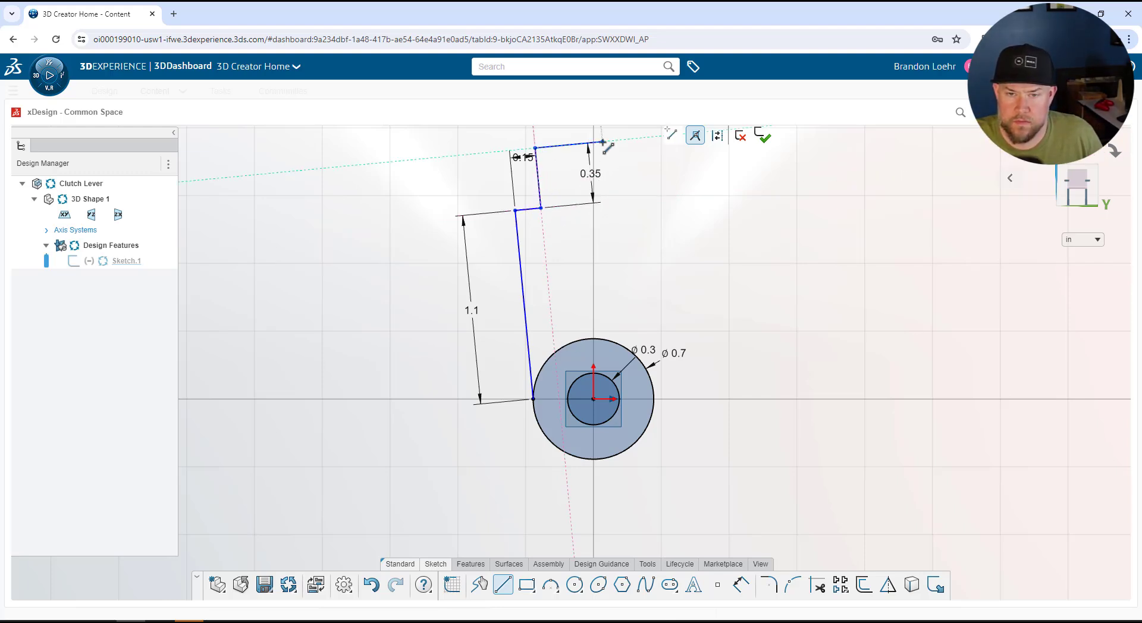
- Continue the lever's upper edge with a 2 in line, a 0.9 in downward slope and an upward line about 1.367 in long
scroll(603, 142, down, 3)
text(2)
key(Return)
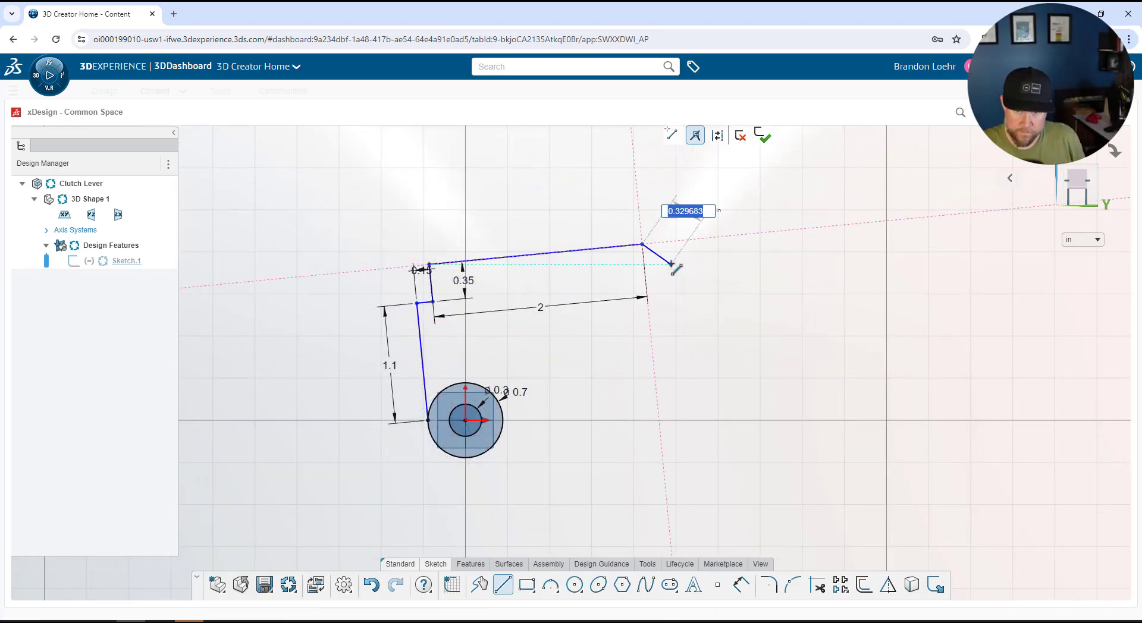
text(.9)
key(Return)
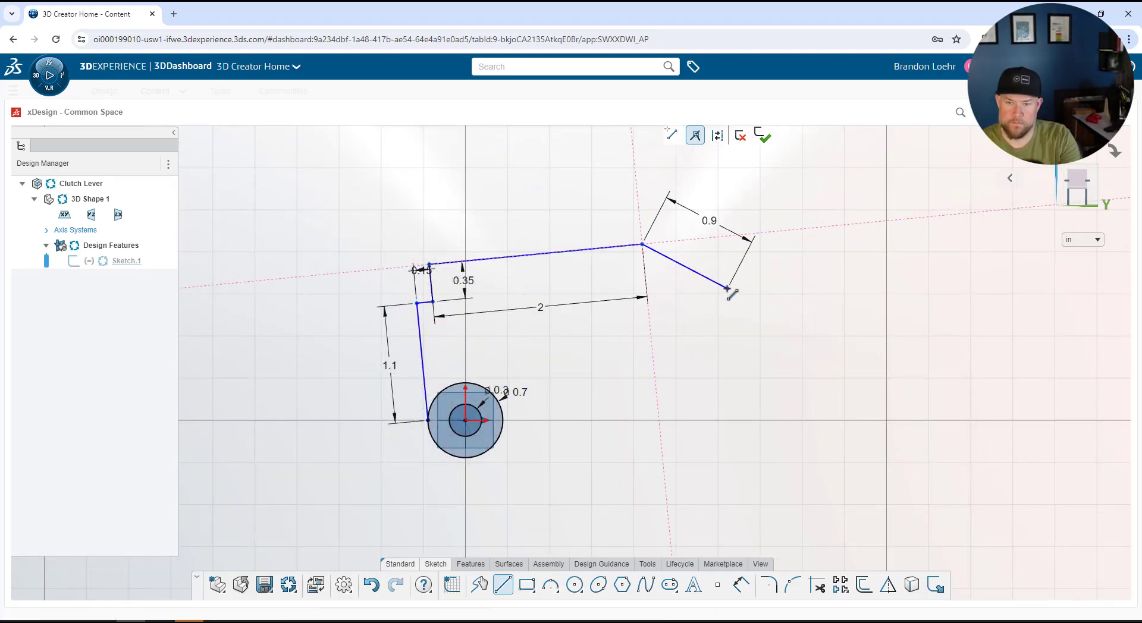
click(872, 262)
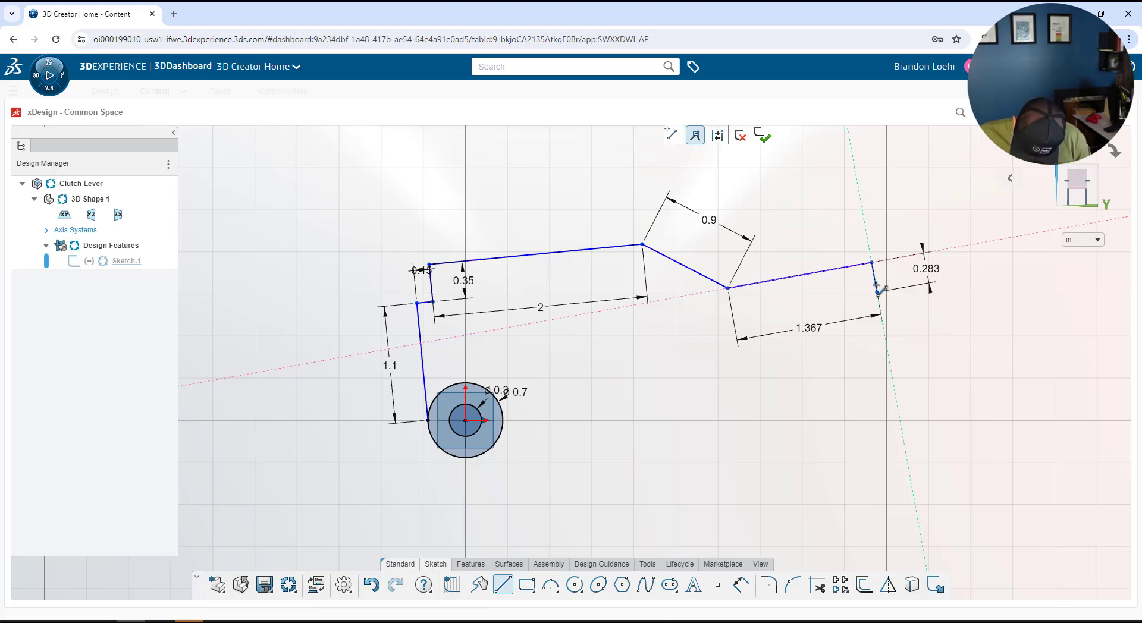
- Draw the tip edge about 0.283 in long, return along 1.367, 0.9 and 1.3 in lower edges, and close to the outer circle's right side
click(876, 291)
click(733, 316)
click(642, 287)
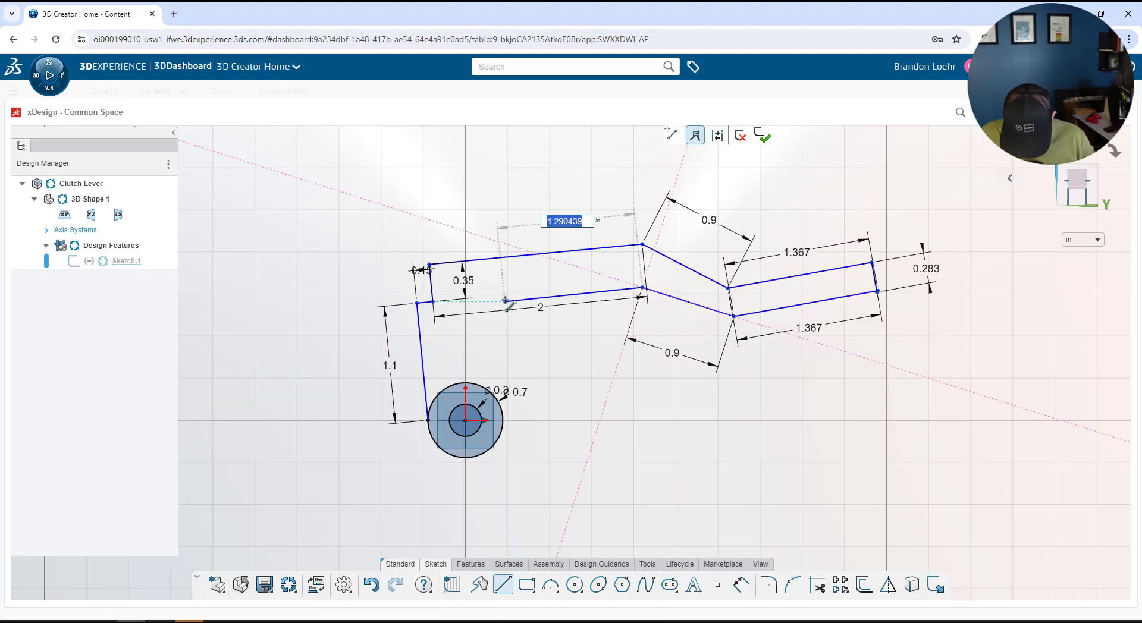
text(1.3)
key(Return)
click(503, 420)
key(Escape)
- Delete the stray line at the lower corner of the lever's tip
middle_drag(791, 535, 817, 585)
scroll(886, 296, up, 8)
click(679, 350)
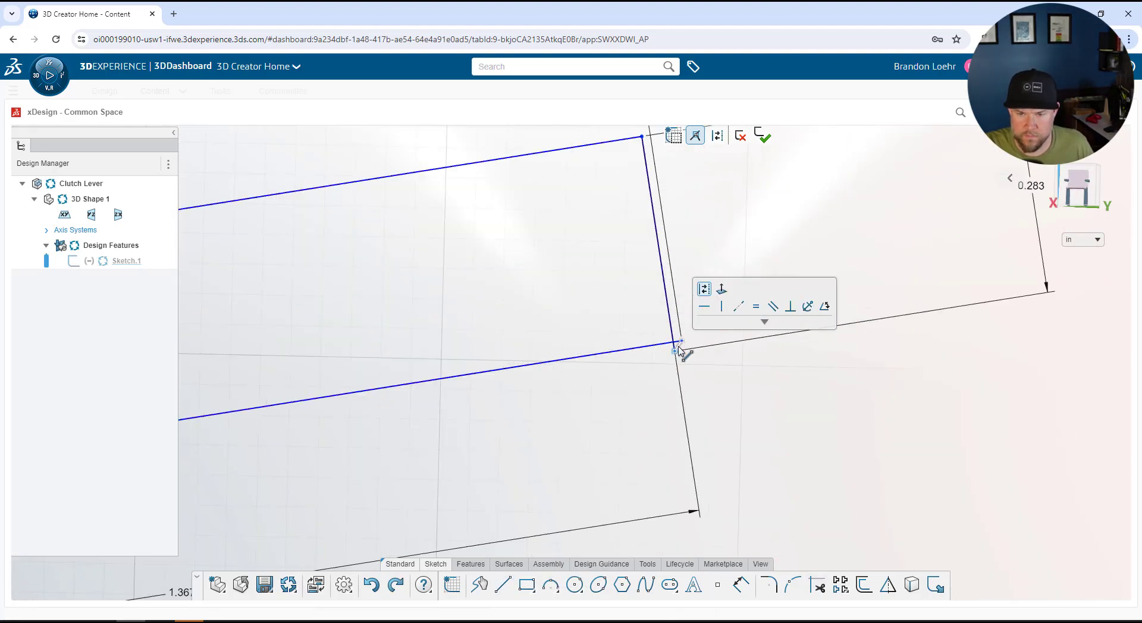
key(Delete)
- Set the length of the arm's first lower edge, next to the pivot body, to 1.1 in
scroll(479, 349, down, 8)
double_click(443, 277)
text(1.1)
key(Return)
- Fillet the upper and lower corners at both bends of the lever arm with a 0.394 in radius
scroll(561, 430, down, 3)
click(768, 584)
scroll(617, 397, up, 2)
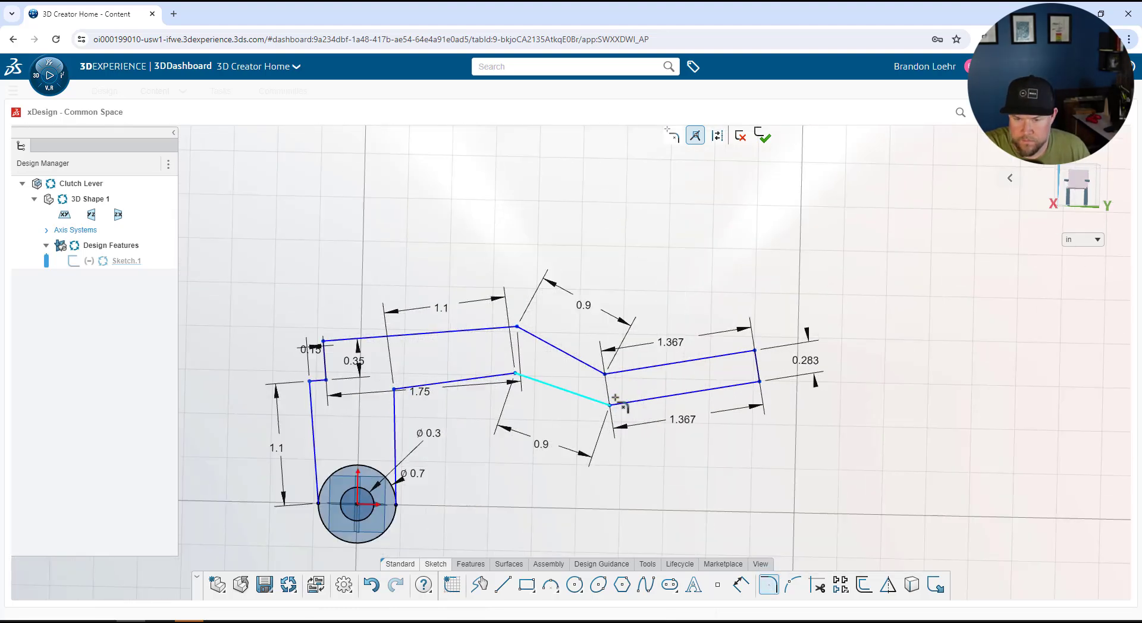
click(656, 399)
click(586, 364)
click(643, 368)
click(490, 329)
click(552, 386)
click(499, 376)
key(Escape)
- Add a 0.3 in sketch fillet at the inner corner between the pivot body and the arm's lower edge
scroll(510, 373, up, 3)
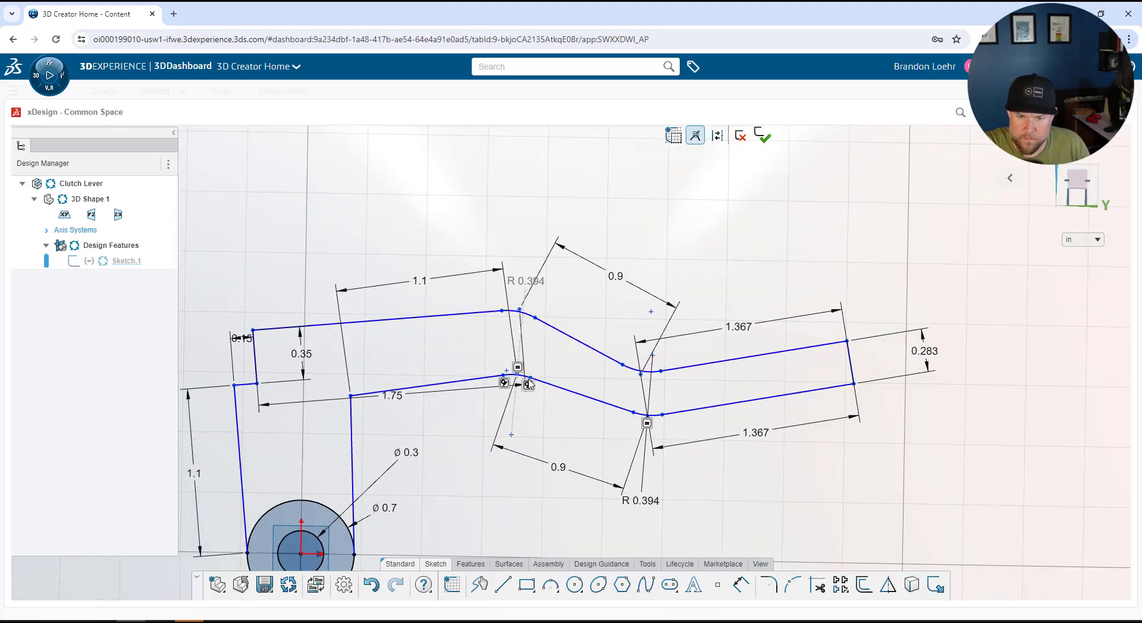
scroll(566, 393, down, 1)
click(768, 585)
click(410, 391)
click(371, 426)
text(0.3)
key(Return)
- Replace the upper and lower fillets at the arm's first bend with 1 in radius fillets
click(523, 318)
key(Delete)
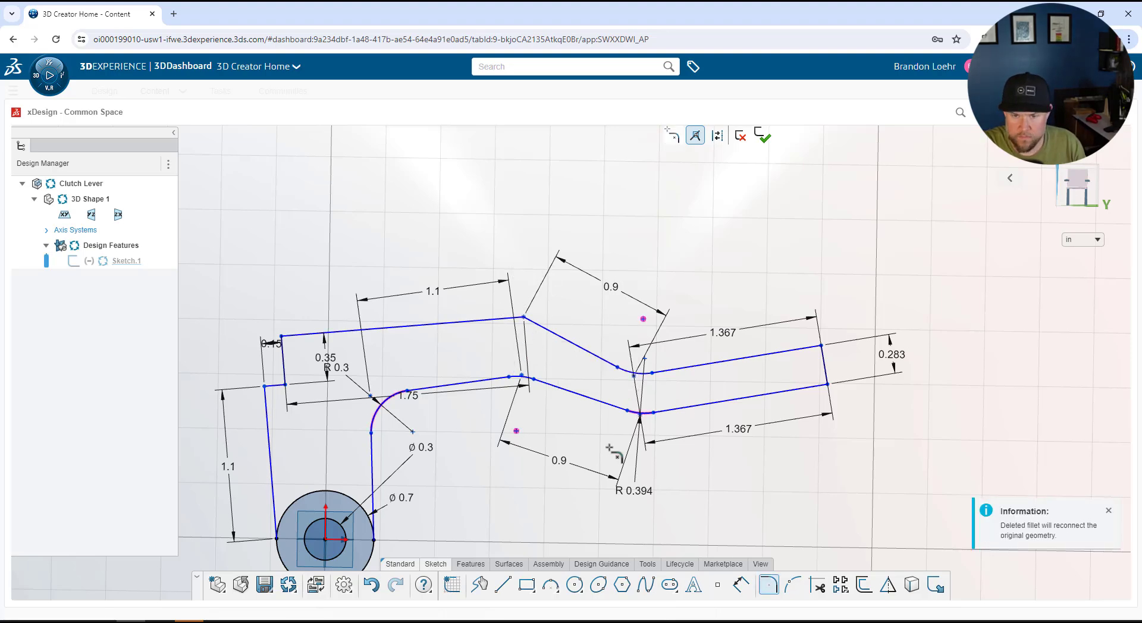
click(508, 319)
click(540, 326)
text(1)
key(Return)
click(522, 376)
key(Delete)
scroll(666, 420, down, 2)
key(Escape)
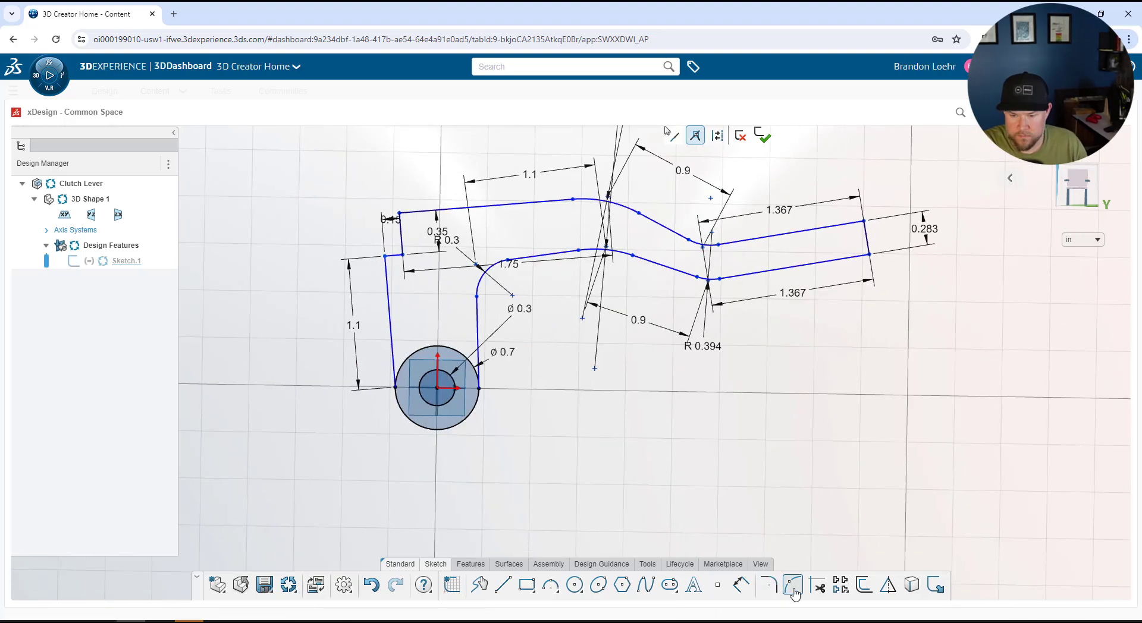
- Trim the part of the 0.7 in circle inside the lever body, leaving only the rounded lower end
click(817, 586)
click(467, 359)
scroll(483, 387, up, 9)
middle_drag(477, 388, 505, 358)
click(504, 361)
scroll(452, 385, down, 7)
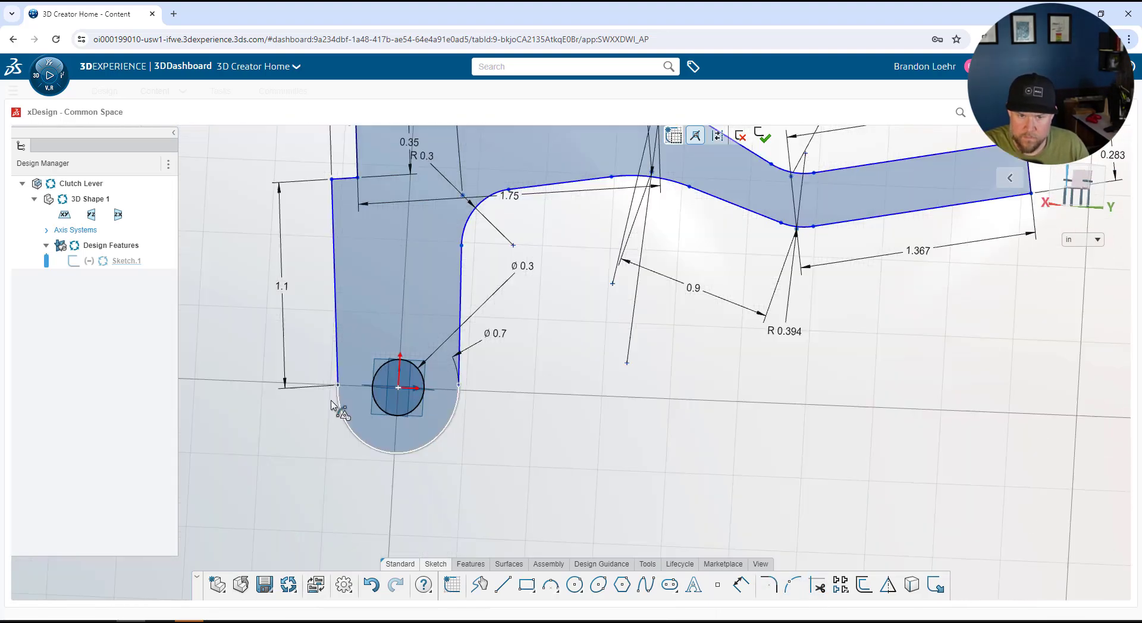
- Add a 0.1 in sketch fillet at the pivot body's upper outer corner, beside the short step
scroll(333, 405, down, 4)
scroll(708, 468, up, 2)
click(768, 585)
click(433, 316)
click(423, 334)
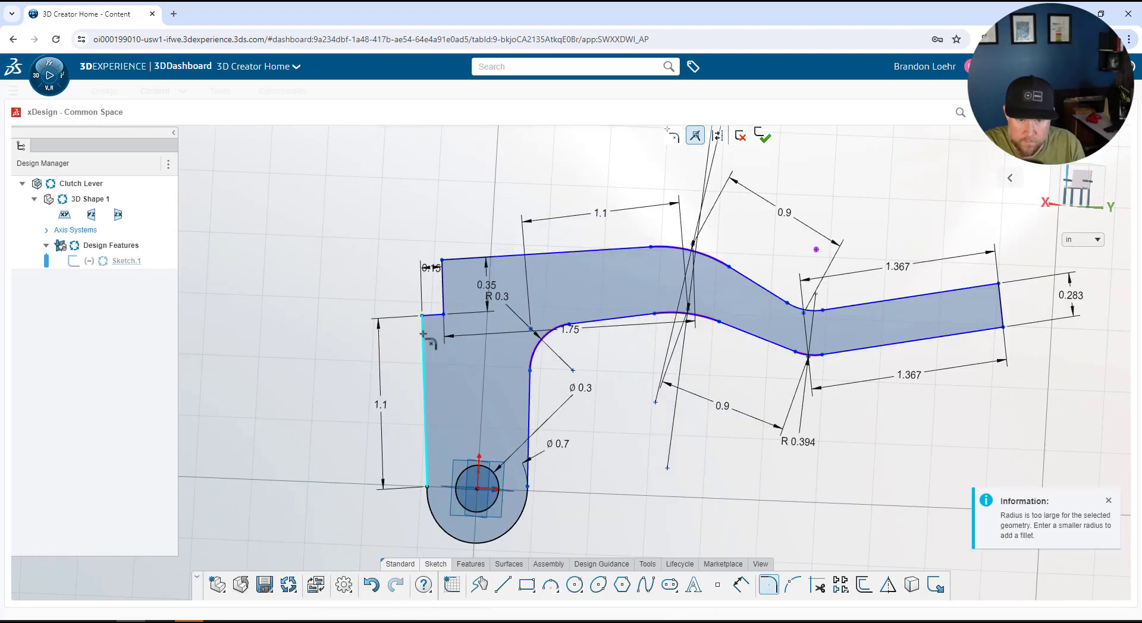
text(.1)
key(Return)
scroll(663, 388, down, 5)
key(Escape)
scroll(767, 410, up, 4)
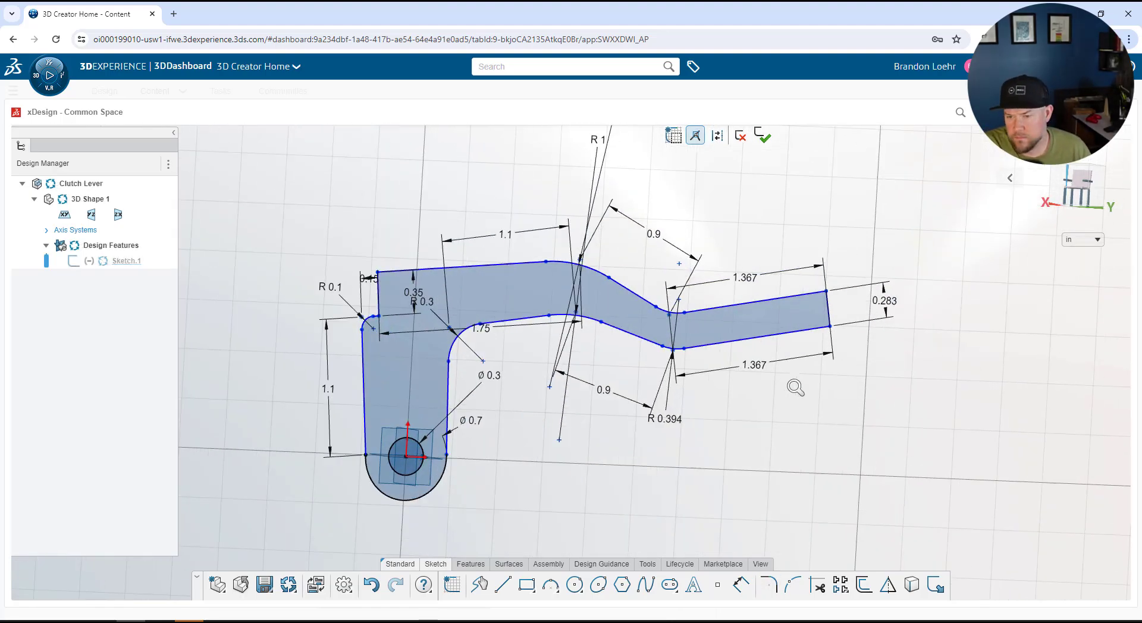
- Finish the profile sketch and extrude the lever as a blind solid with a distance of 0.55 in
click(767, 135)
scroll(624, 419, up, 1)
mouse_move(398, 275)
middle_down()
mouse_move(418, 304)
mouse_move(665, 376)
mouse_move(671, 424)
middle_up()
click(470, 563)
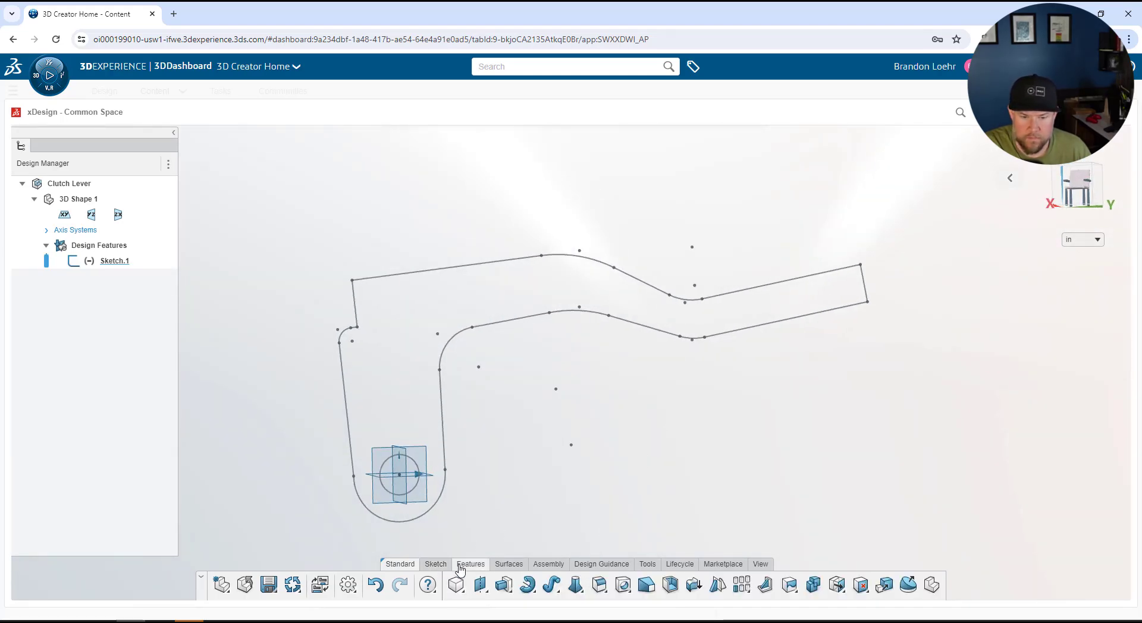
click(503, 588)
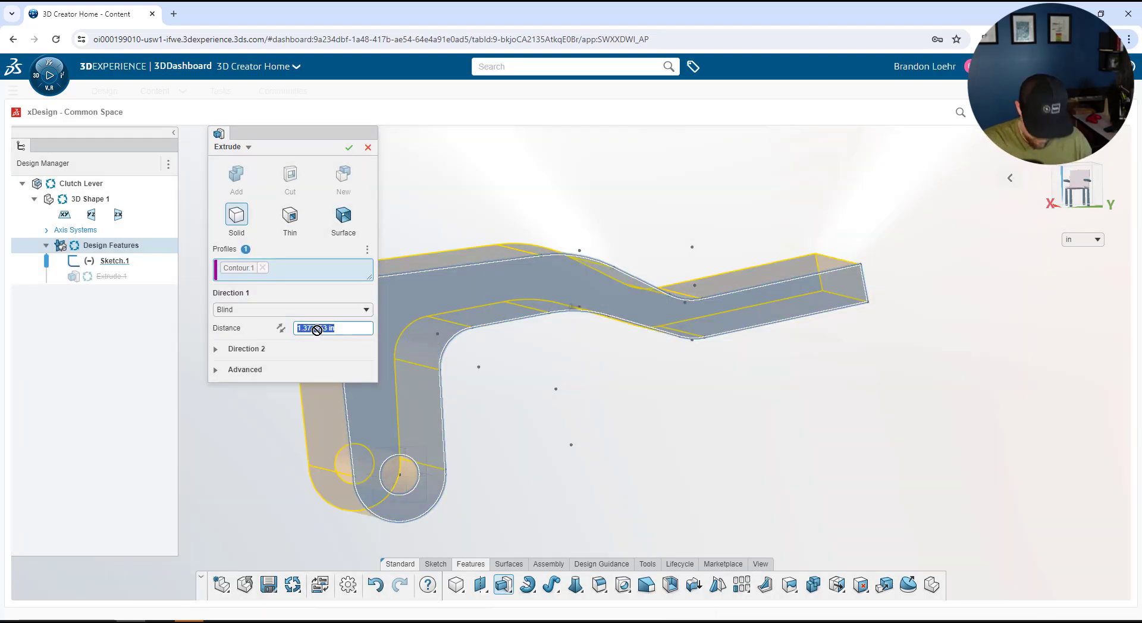
key(Return)
middle_drag(479, 421, 698, 348)
middle_drag(699, 348, 660, 348)
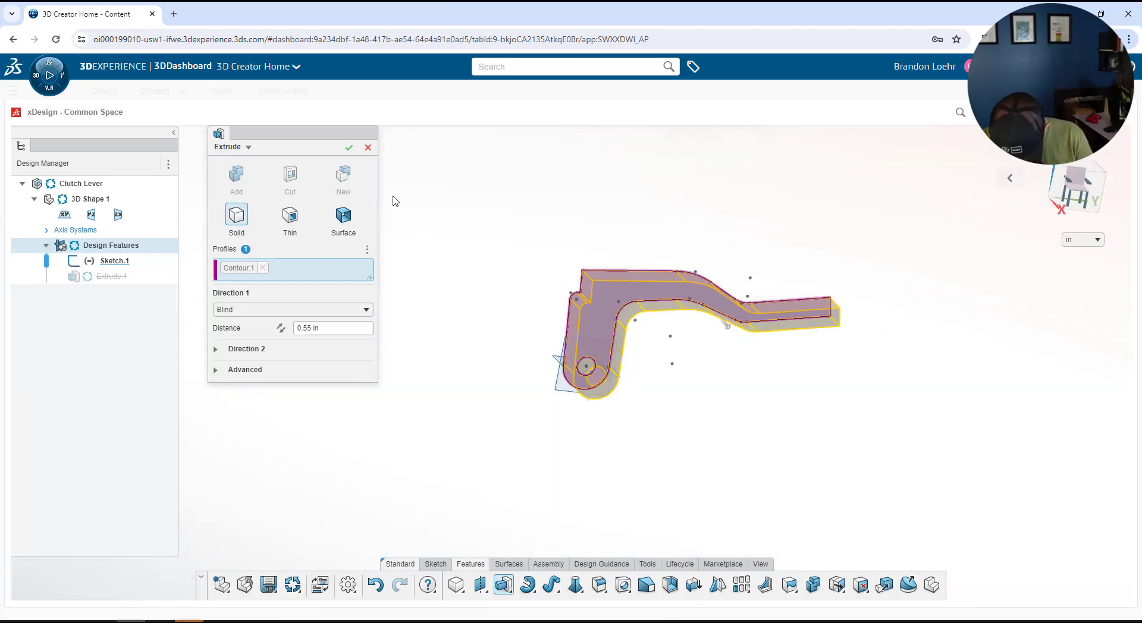
click(350, 148)
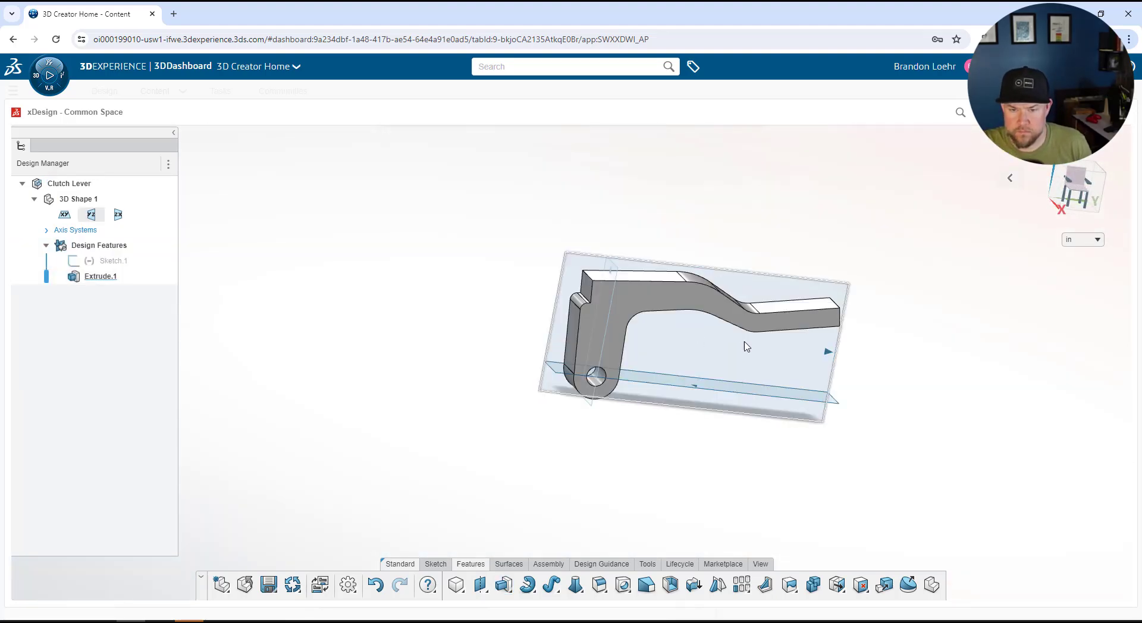
- Start a new sketch on the large flat side face of the extruded lever
ctrl+middle_drag(747, 346, 502, 340)
scroll(502, 338, up, 5)
mouse_move(520, 390)
middle_down()
mouse_move(613, 316)
mouse_move(412, 319)
mouse_move(414, 435)
mouse_move(505, 416)
mouse_move(592, 354)
mouse_move(541, 357)
middle_up()
click(415, 366)
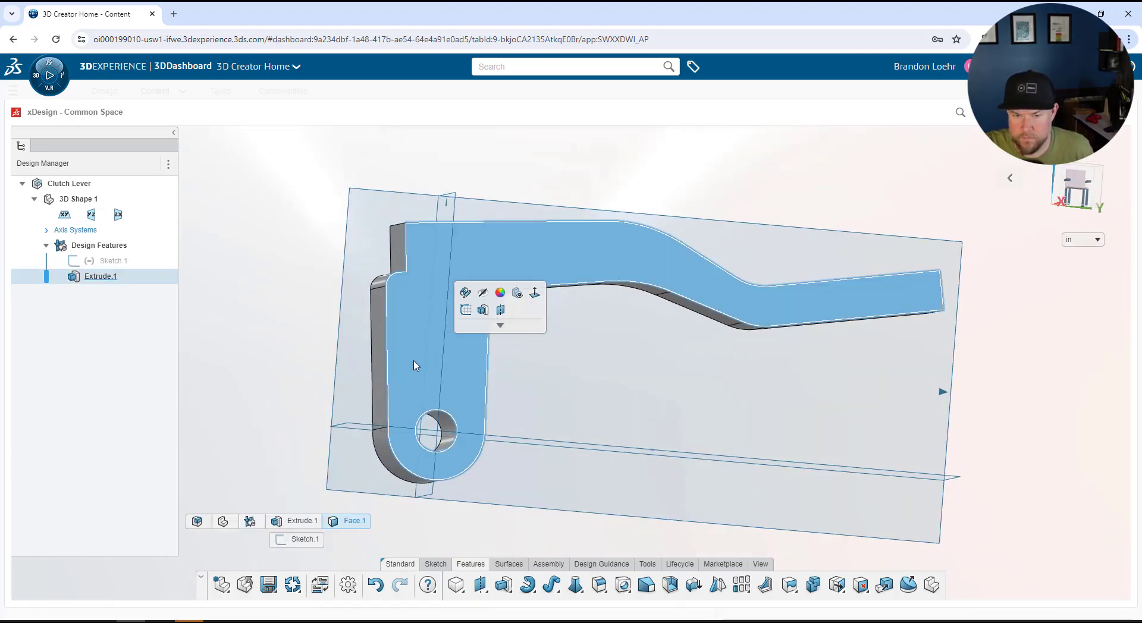
click(468, 313)
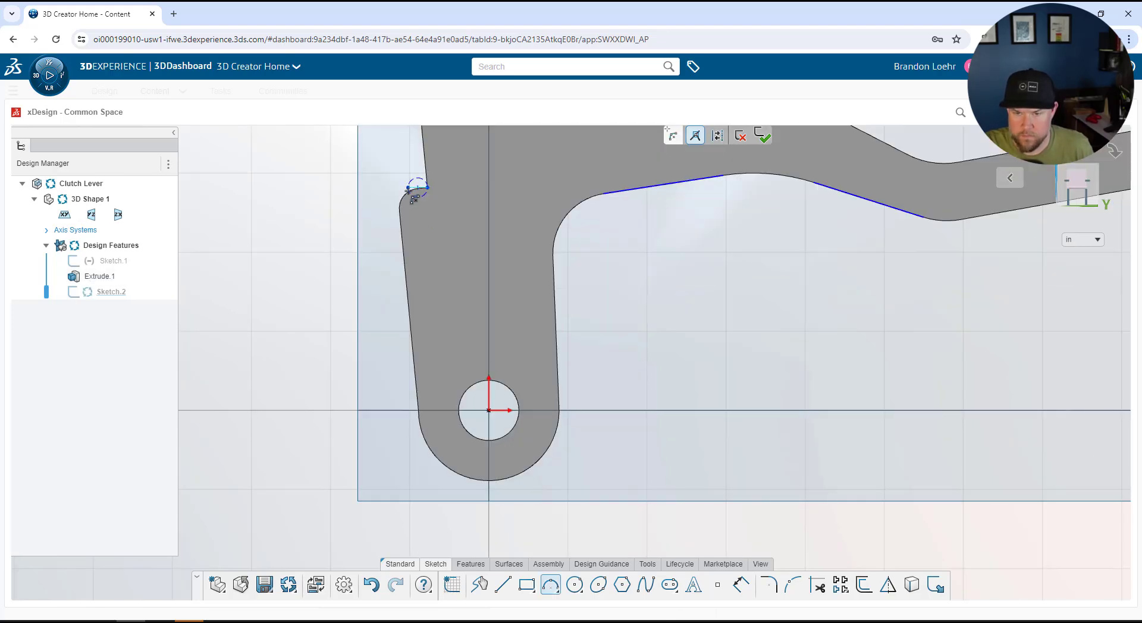
click(421, 189)
key(Escape)
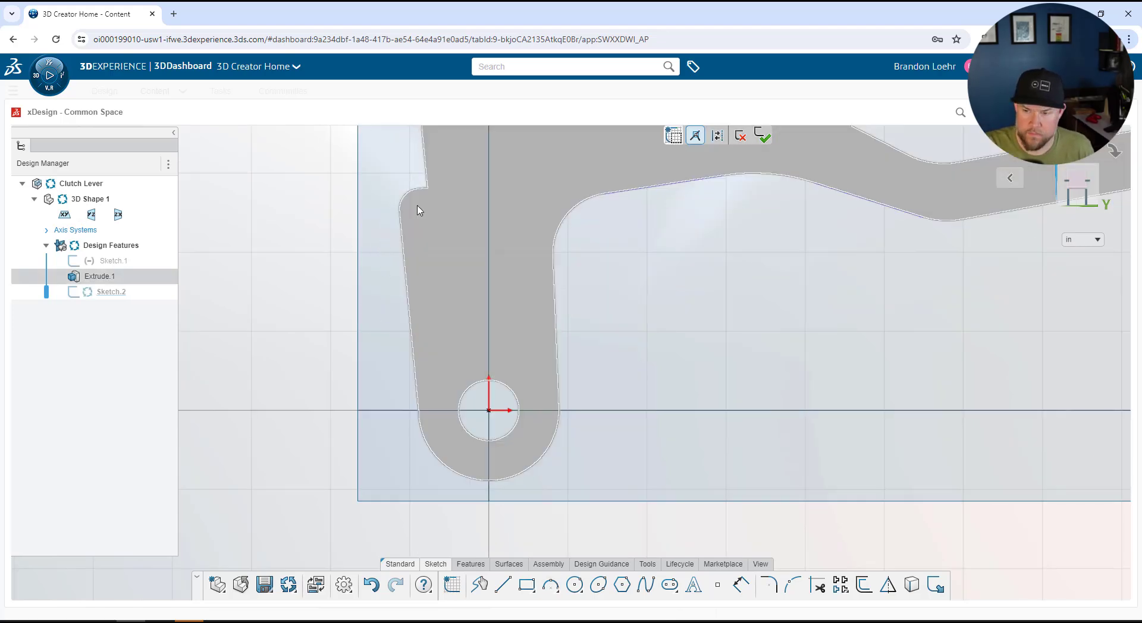
- Trace the short step edge with a line and the adjoining small rounded corner with an arc
scroll(410, 183, up, 4)
click(502, 585)
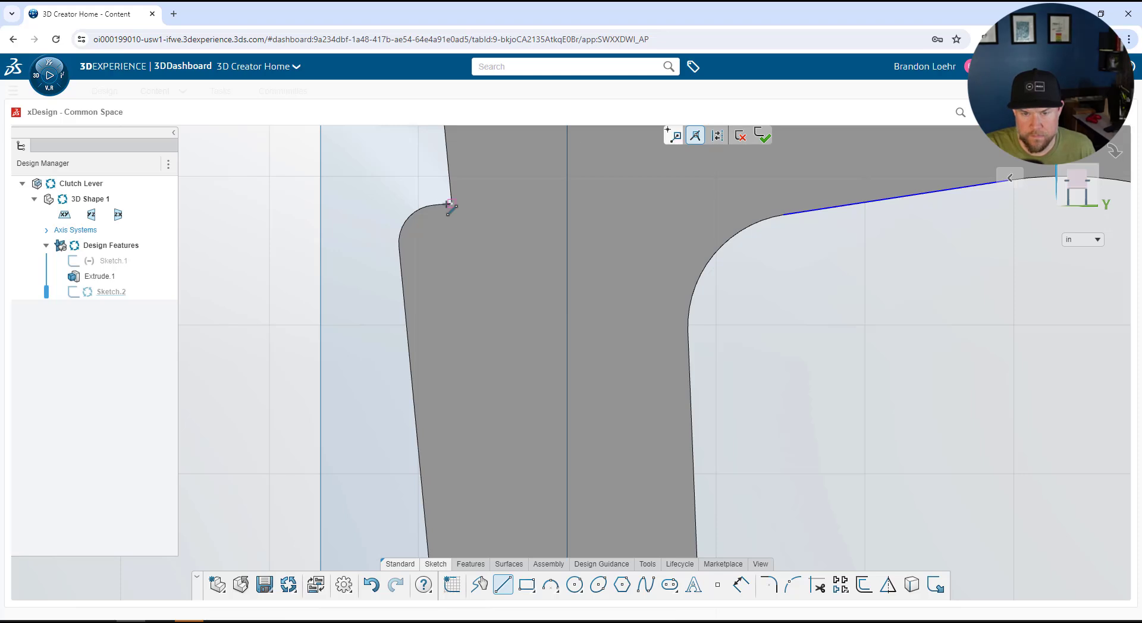
click(433, 205)
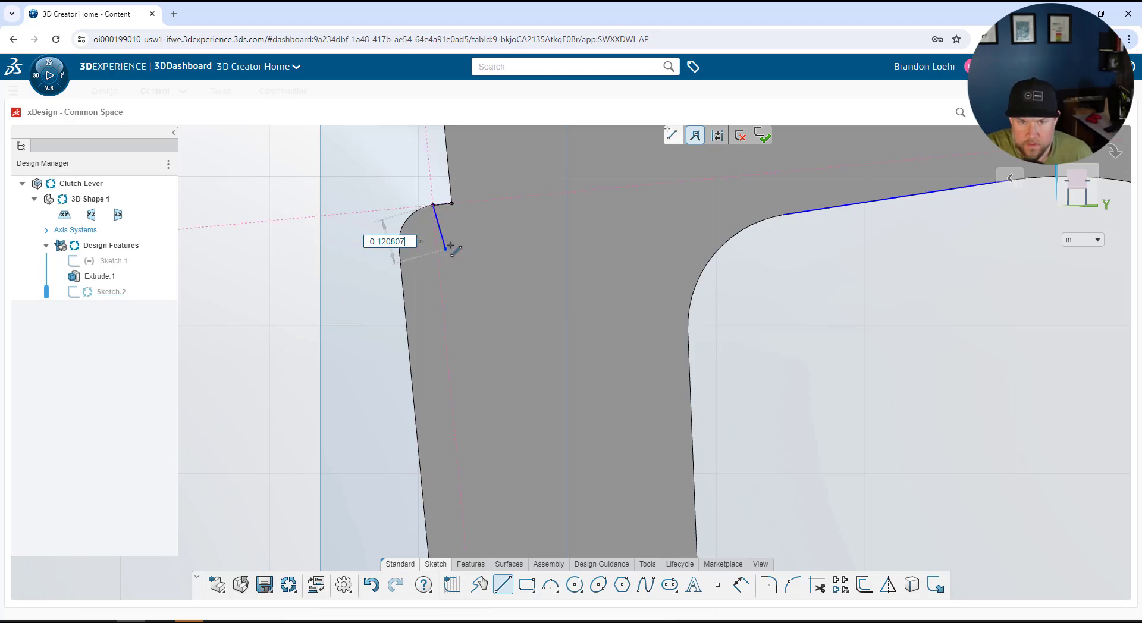
key(Escape)
click(550, 584)
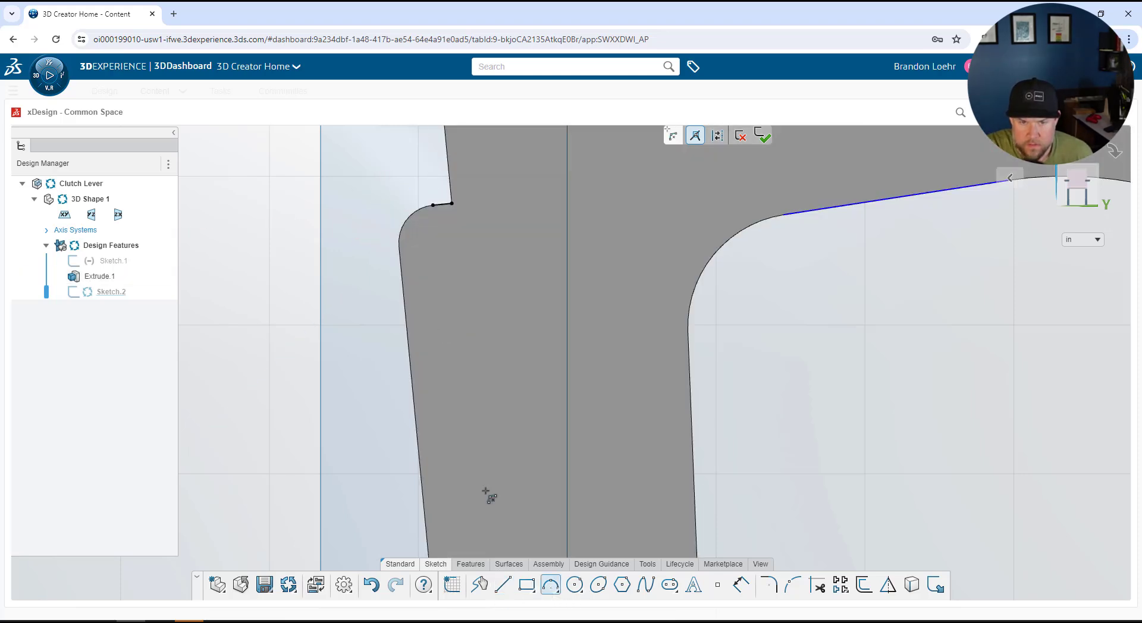
click(399, 245)
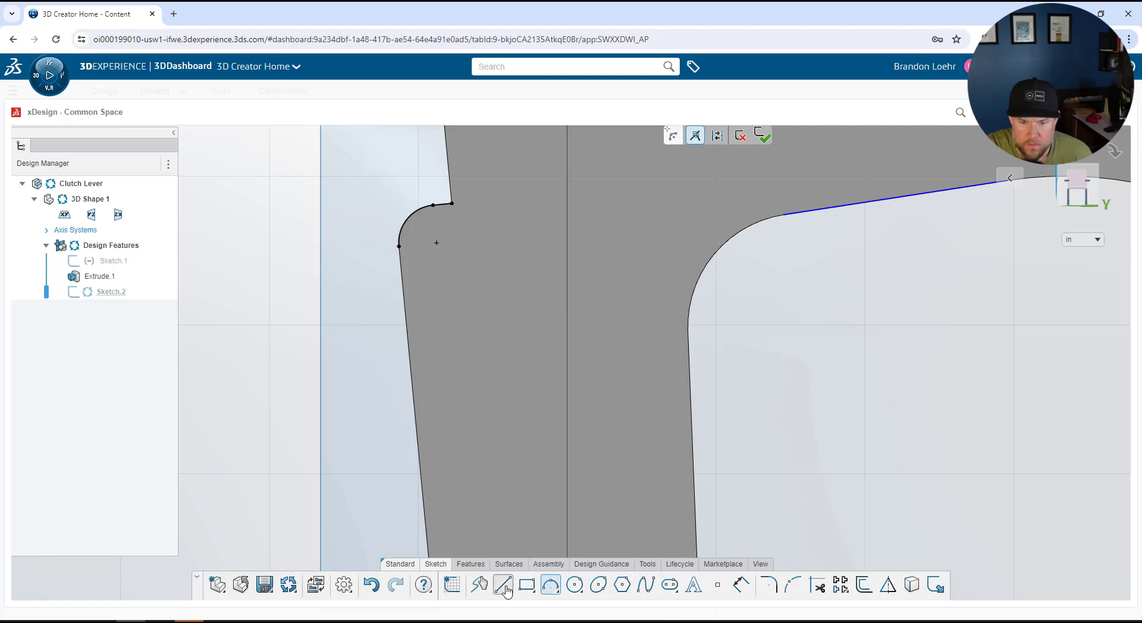
- Trace the pivot body's outer straight edge with a line and its rounded lower end with a three-point arc
click(399, 247)
scroll(457, 350, down, 3)
scroll(380, 384, up, 2)
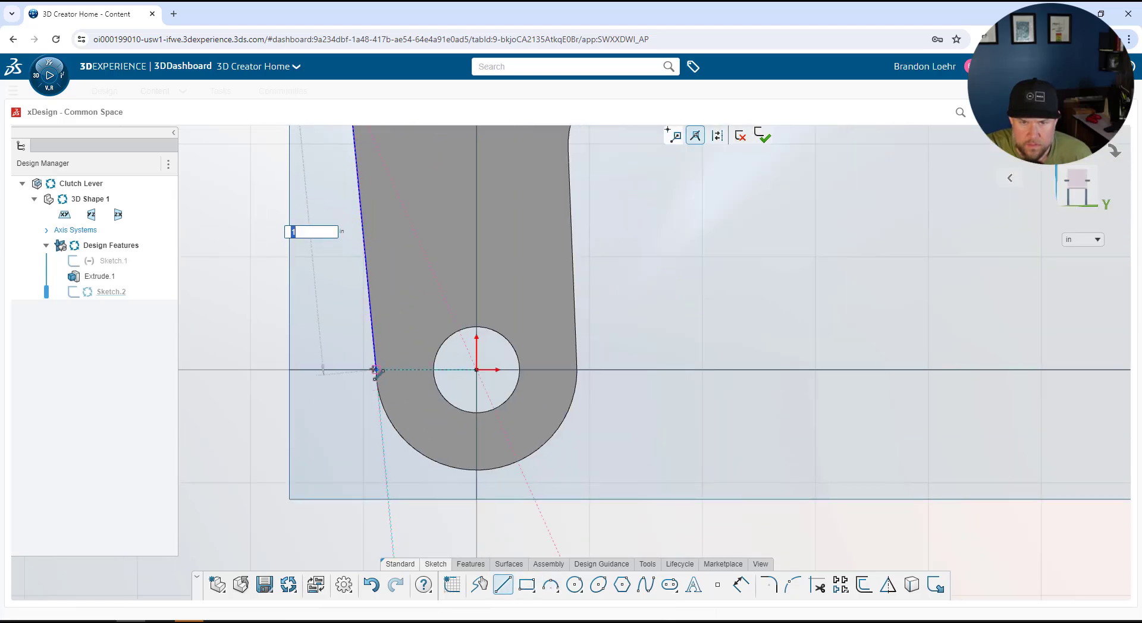
click(375, 370)
key(Escape)
click(551, 585)
click(376, 371)
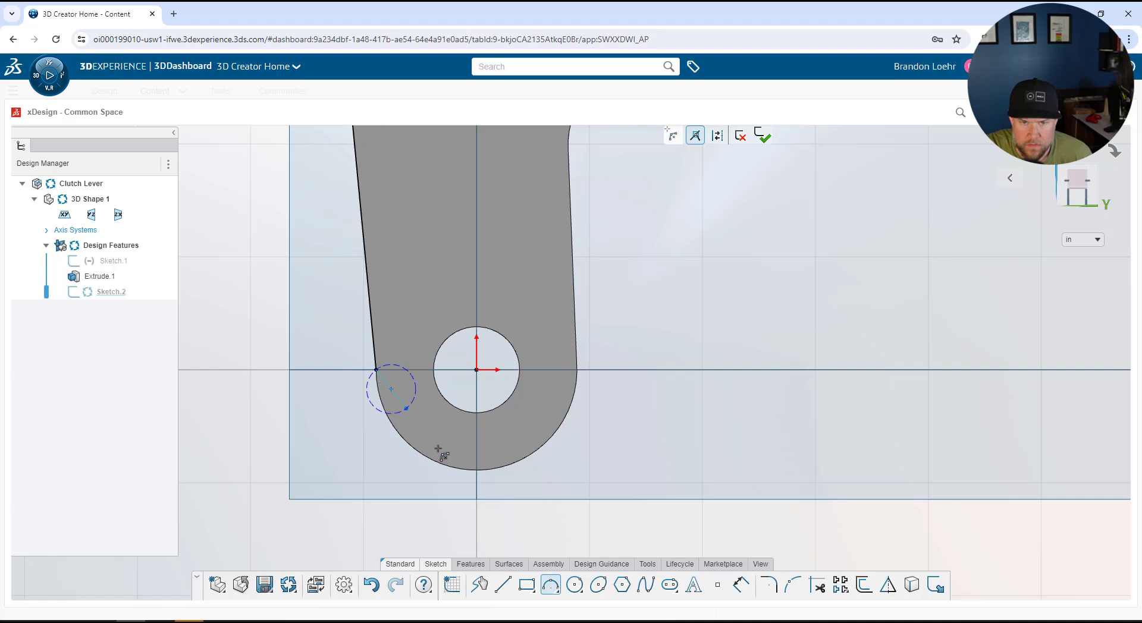
click(577, 363)
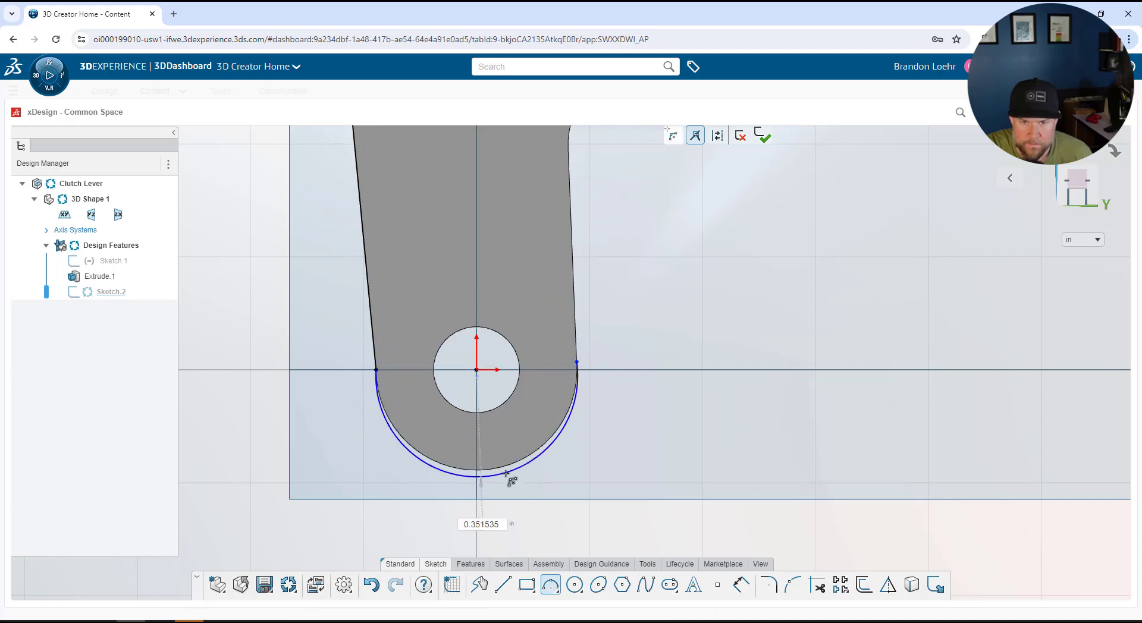
click(495, 468)
- Draw a 0.35 in line up the pivot body's inner edge from the end of the lower arc
middle_drag(625, 280, 530, 408)
click(503, 585)
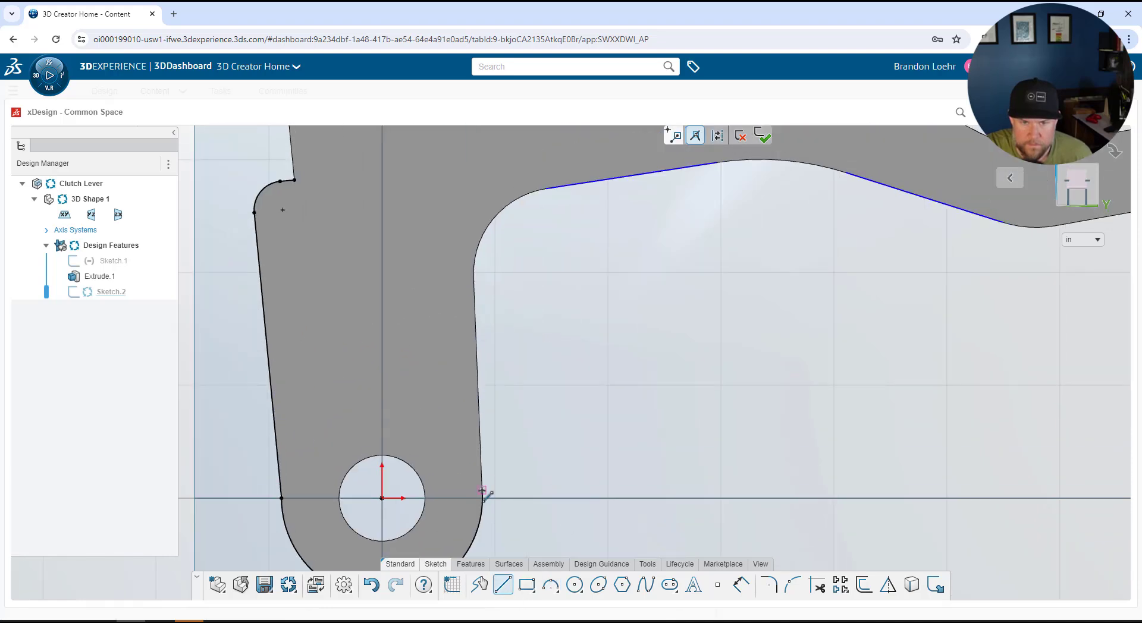
click(482, 490)
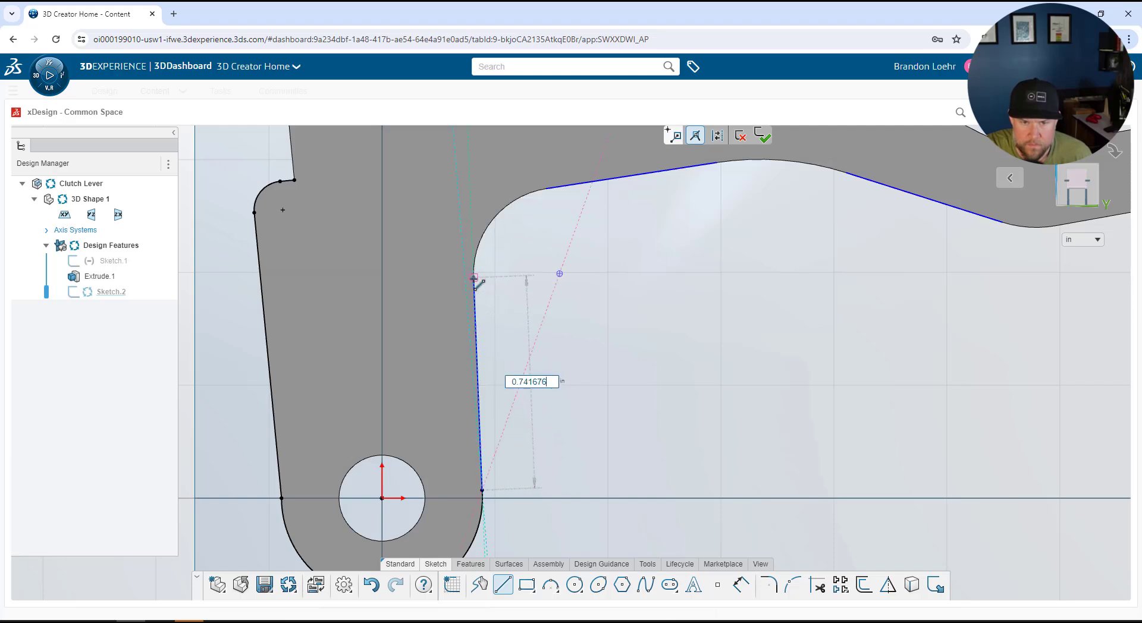
text(.)
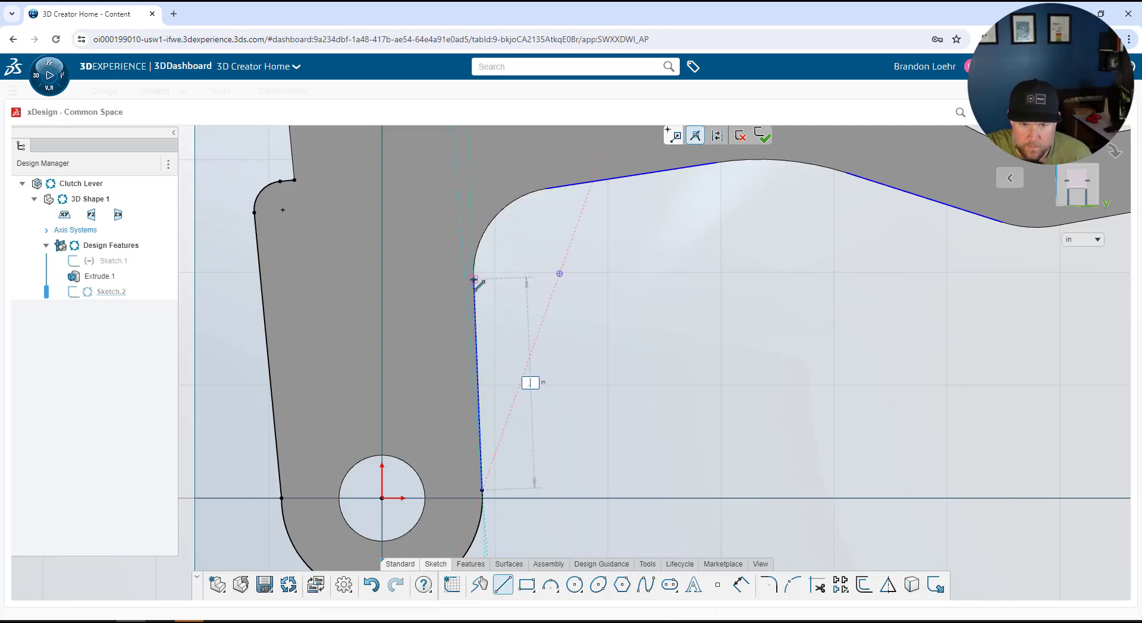
text(35)
key(Return)
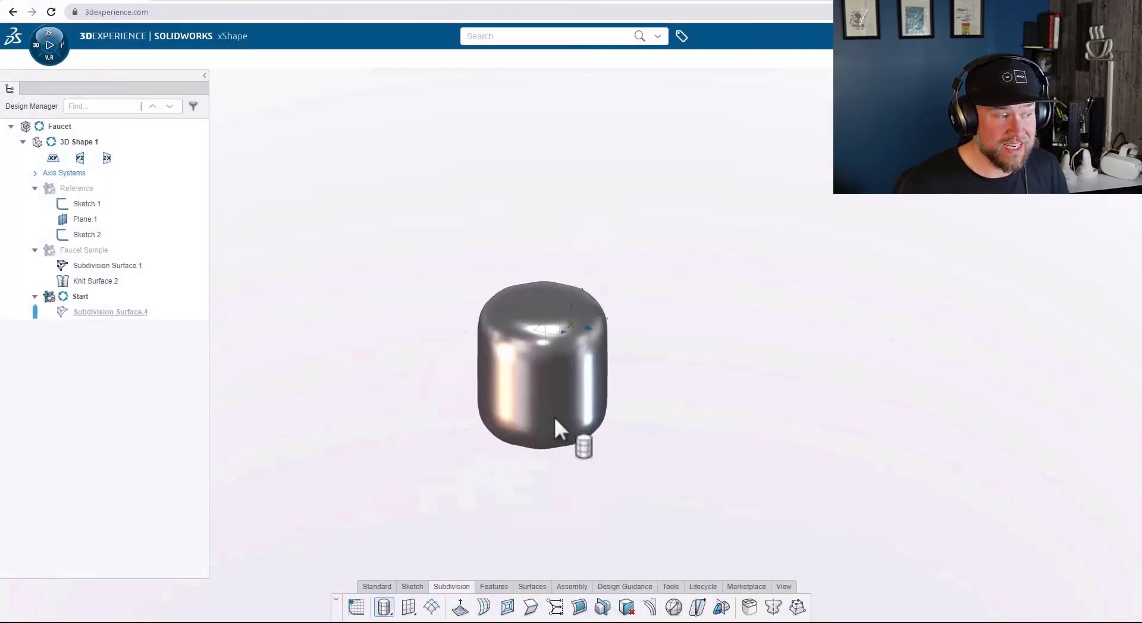
- Create a subdivision cylinder at the Faucet model's origin, 40 mm along X and Y and 400 mm along Z
click(575, 326)
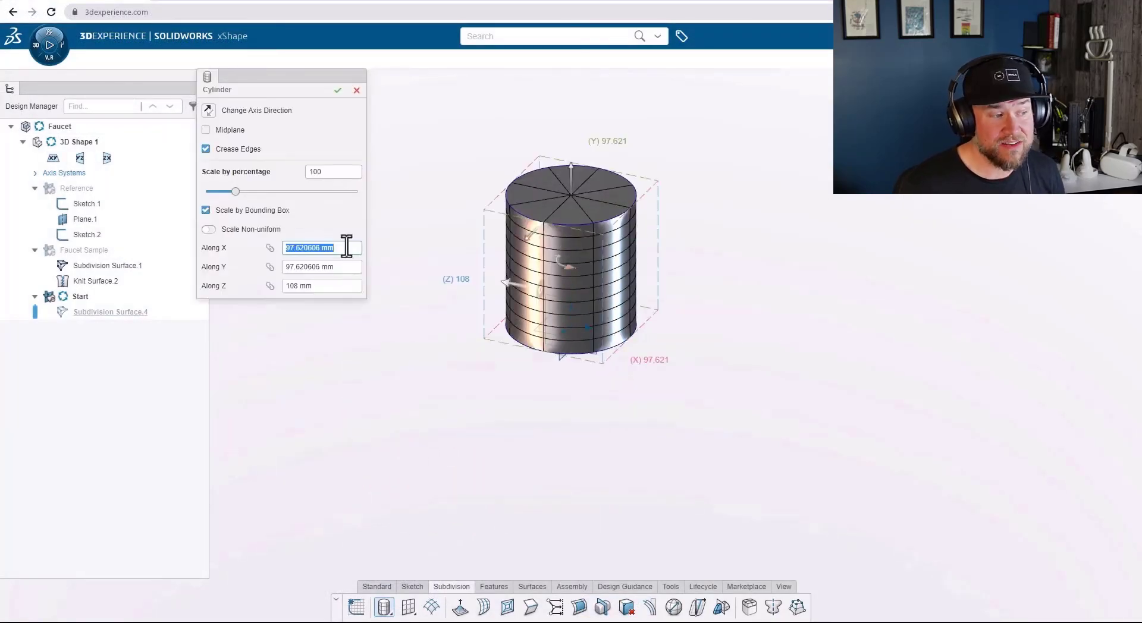
text(4)
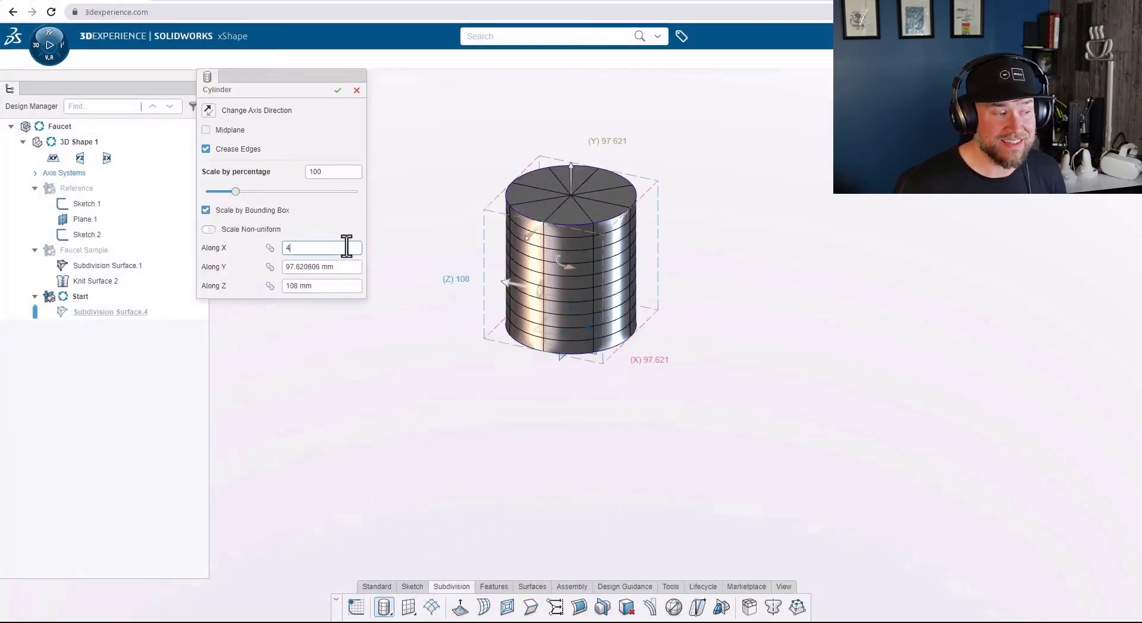
text(0)
key(Return)
click(340, 285)
text(400)
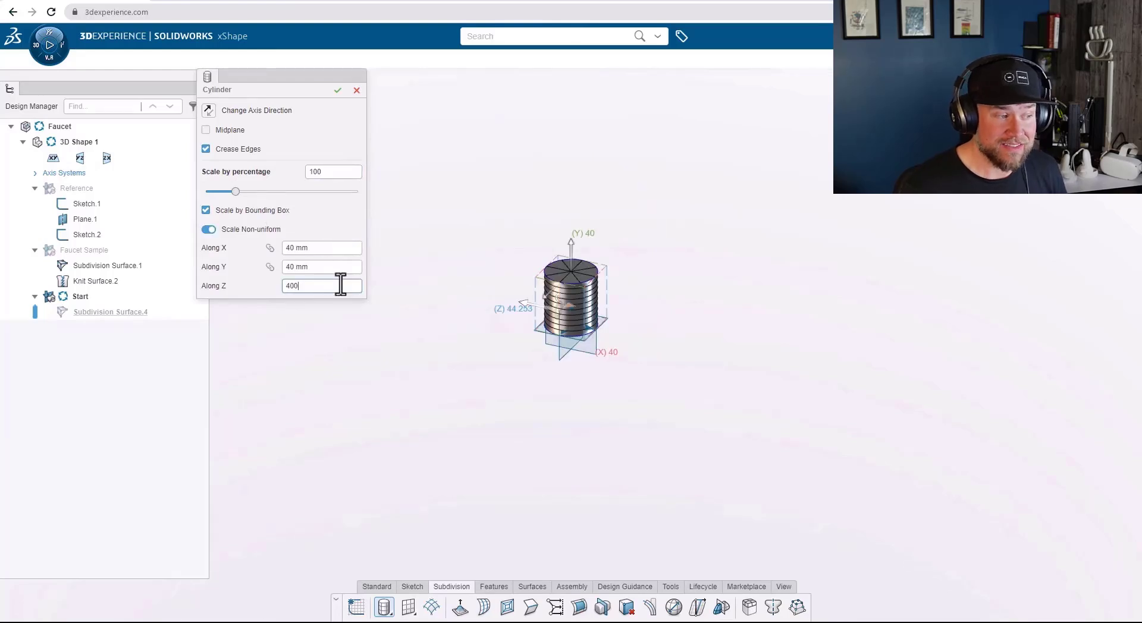
key(Return)
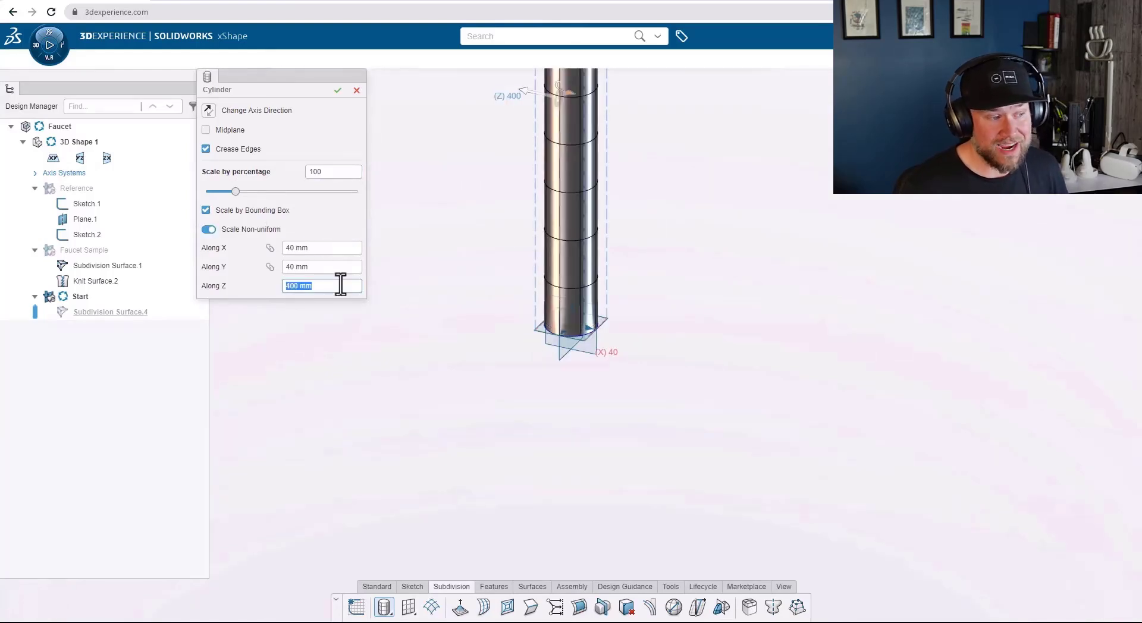
click(337, 90)
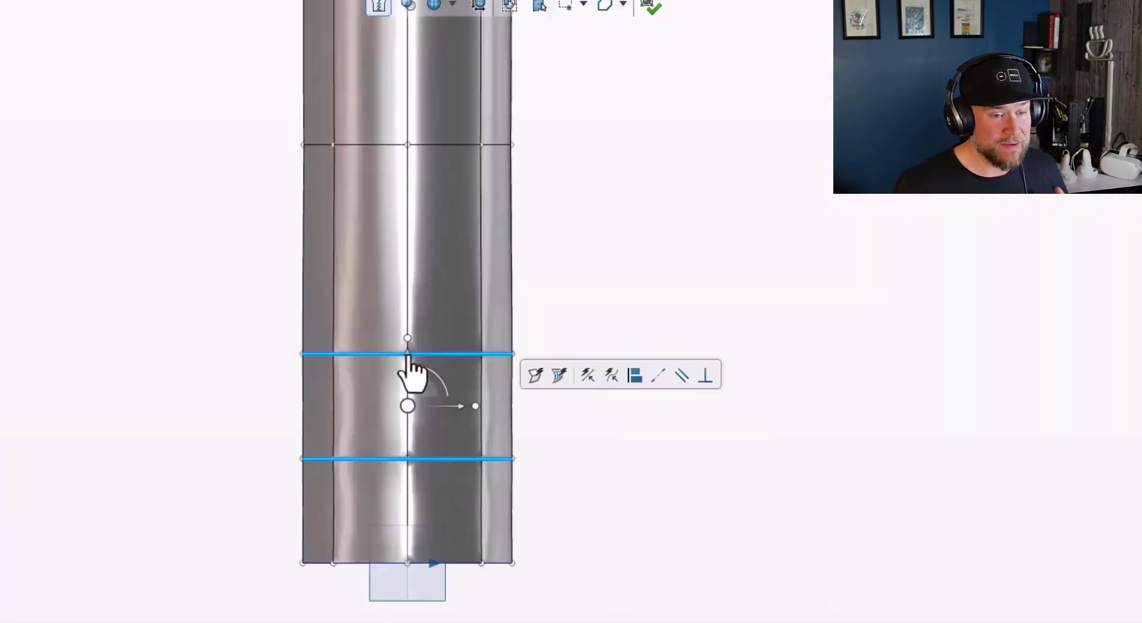
- Widen the two edge loops near the faucet column's base and narrow its middle using a linear 162 mm radial soft selection
click(408, 354)
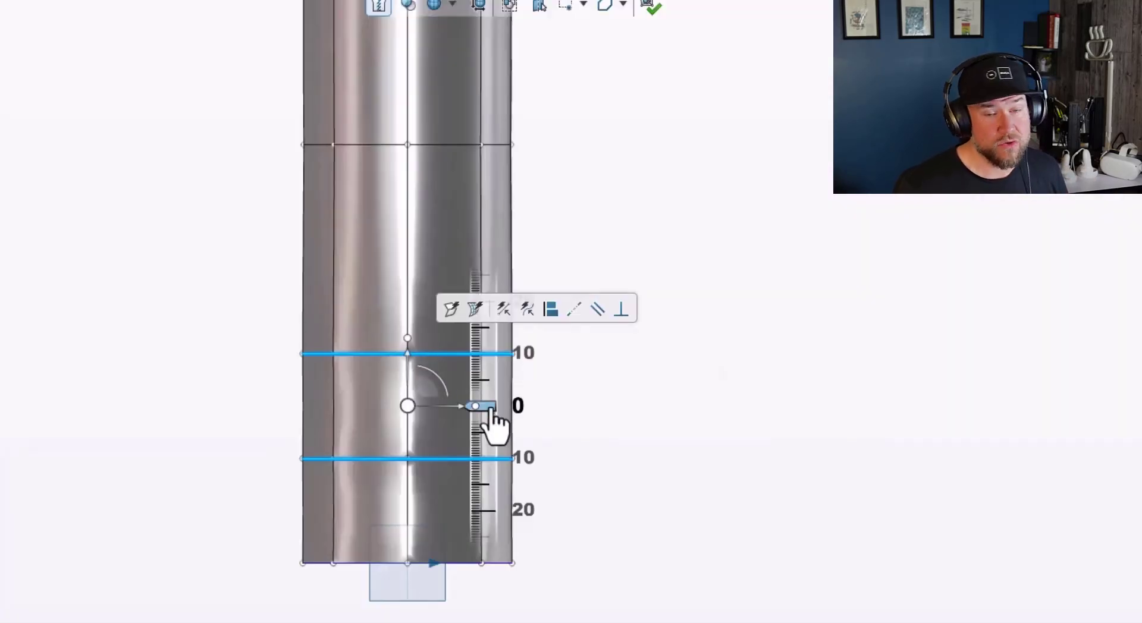
drag(489, 412, 574, 367)
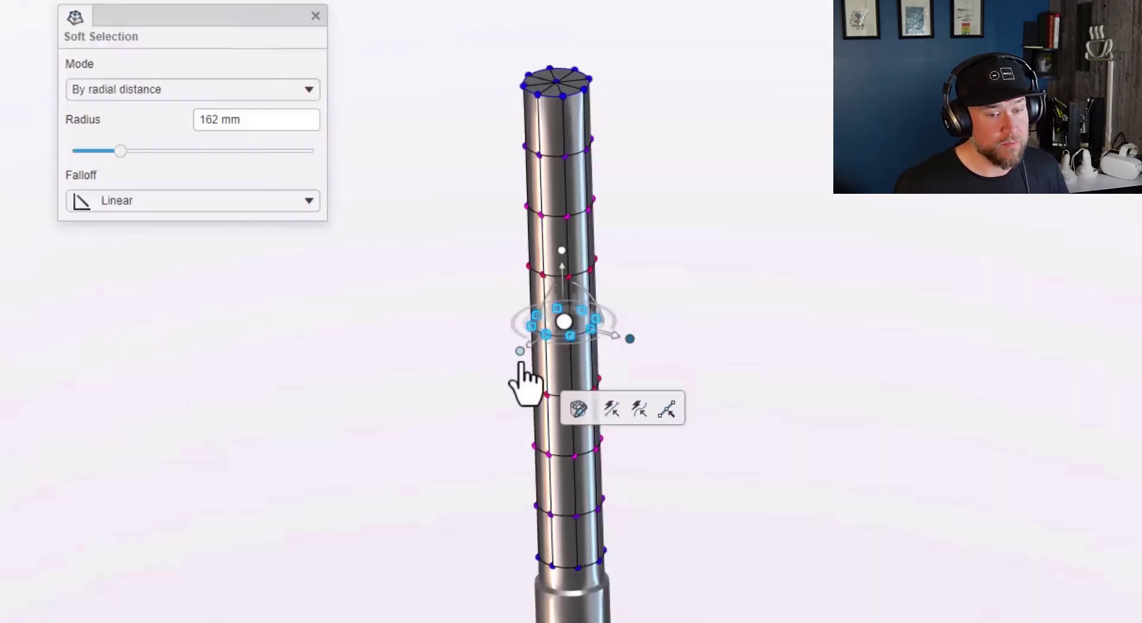
drag(522, 382, 599, 395)
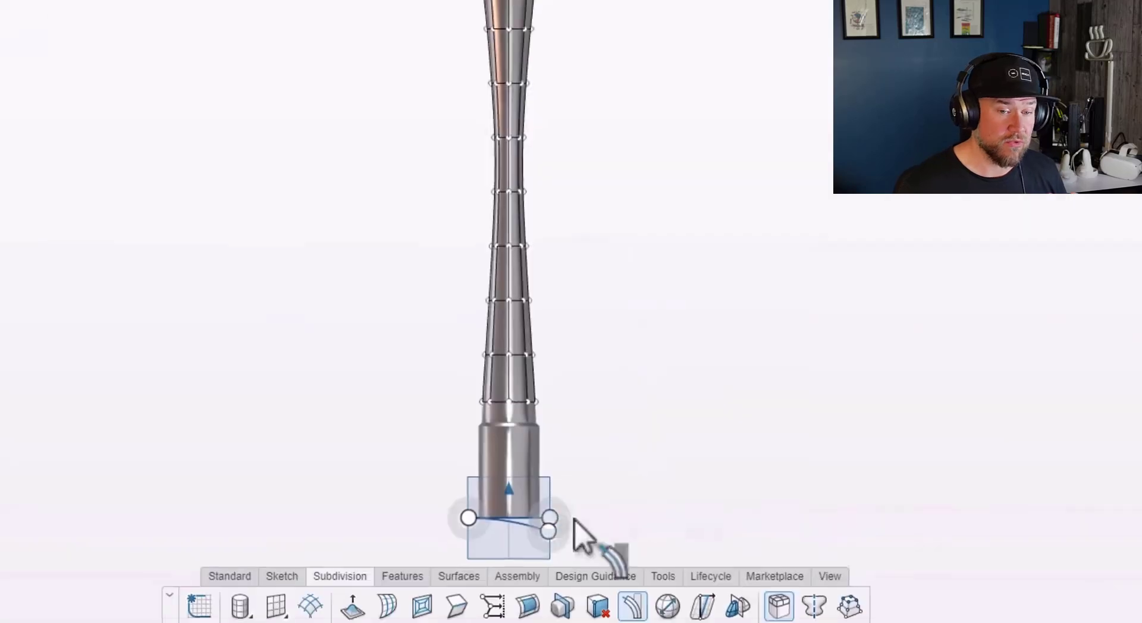
- Define a bend along the faucet column from its base upward with the Bend command
drag(561, 571, 581, 89)
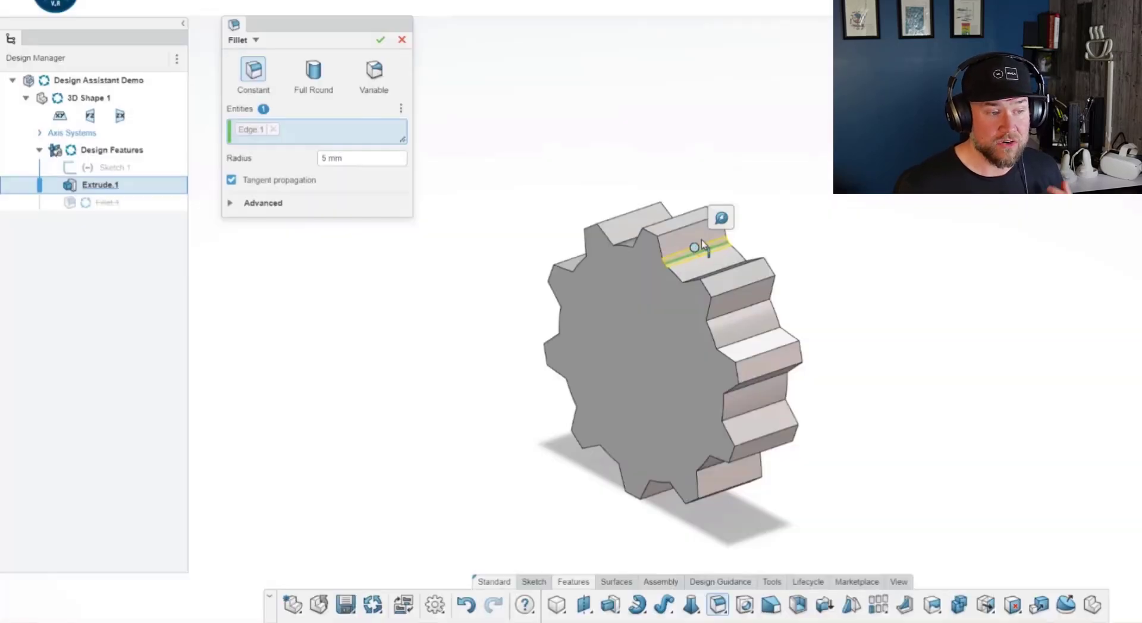
- Accept the suggested matching edges and fillet all tooth root edges of the gear with a 5 mm radius
click(719, 221)
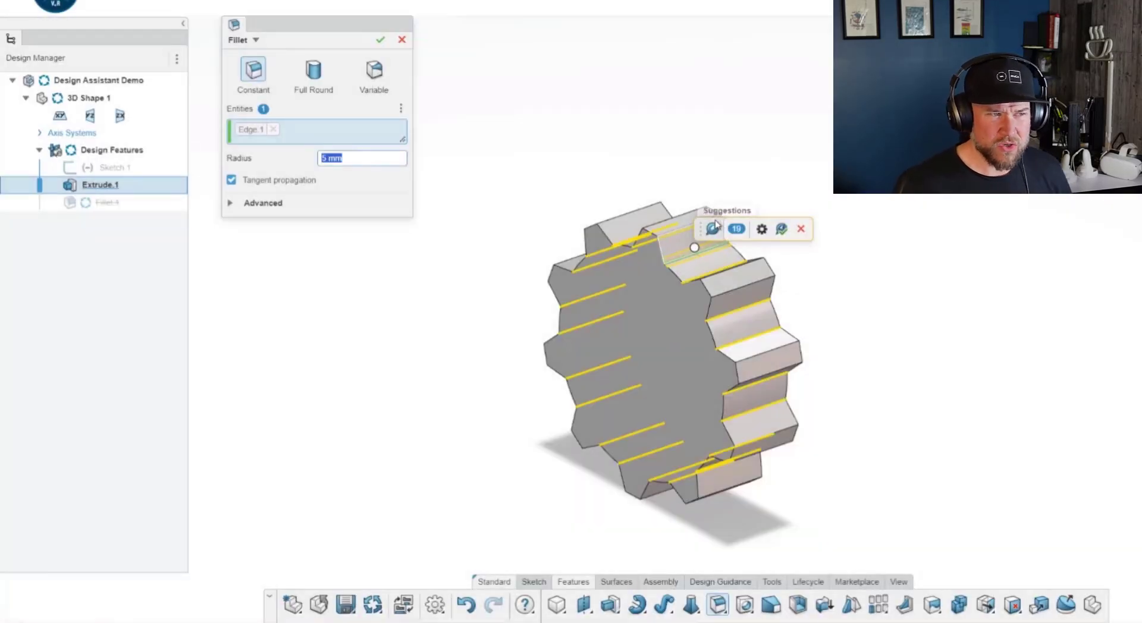
click(782, 229)
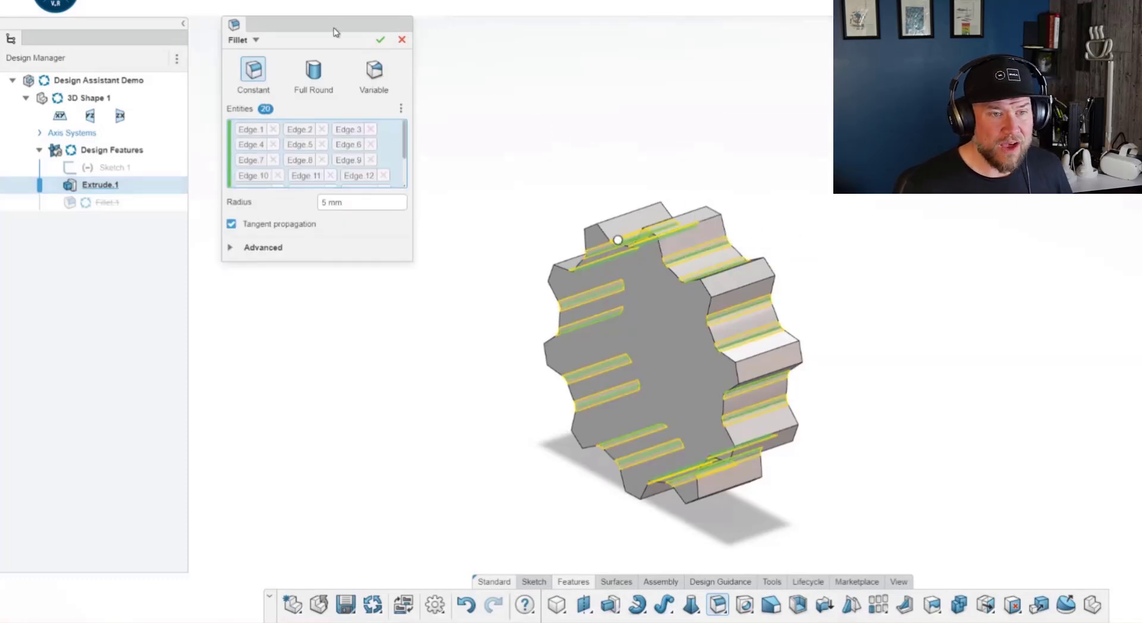
drag(336, 33, 442, 157)
scroll(469, 271, down, 3)
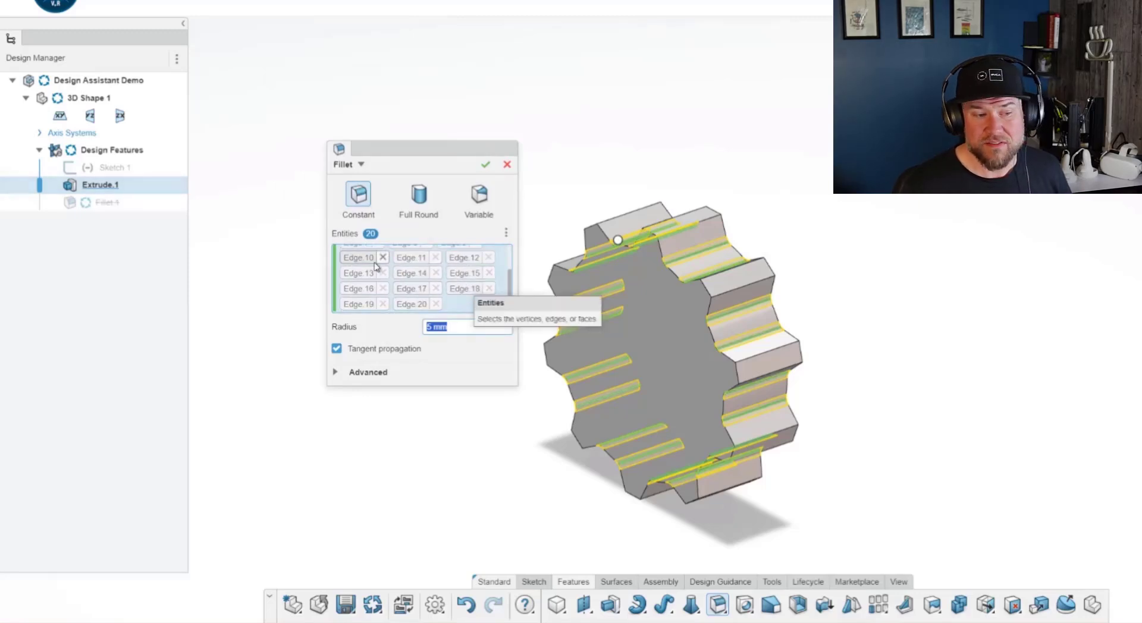
click(486, 166)
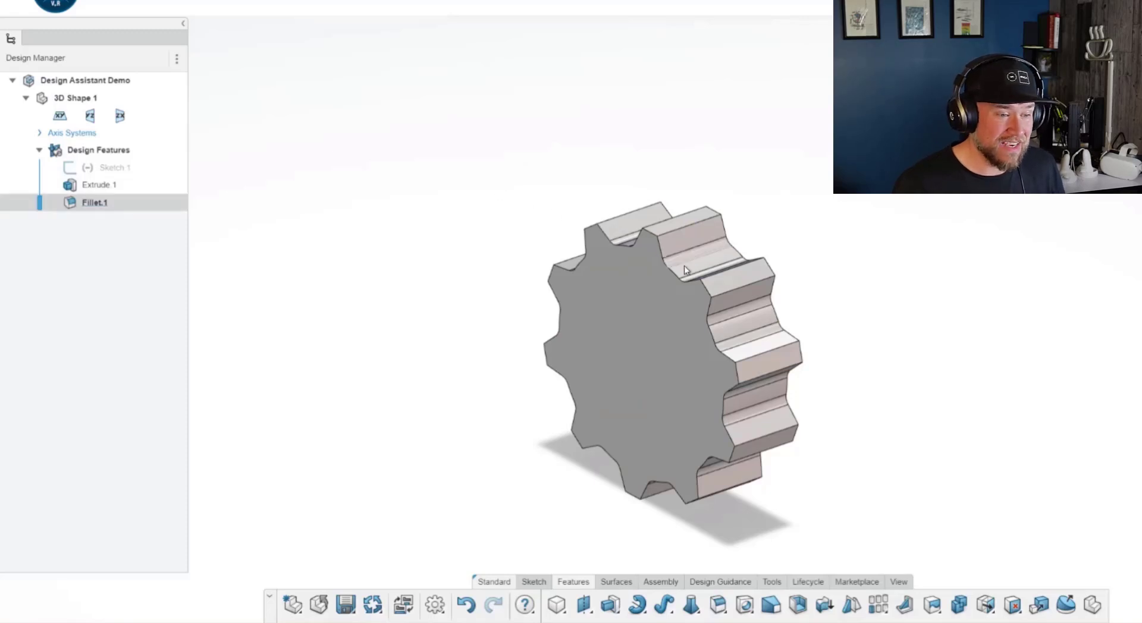
scroll(687, 272, up, 5)
scroll(848, 400, up, 2)
middle_drag(853, 464, 708, 433)
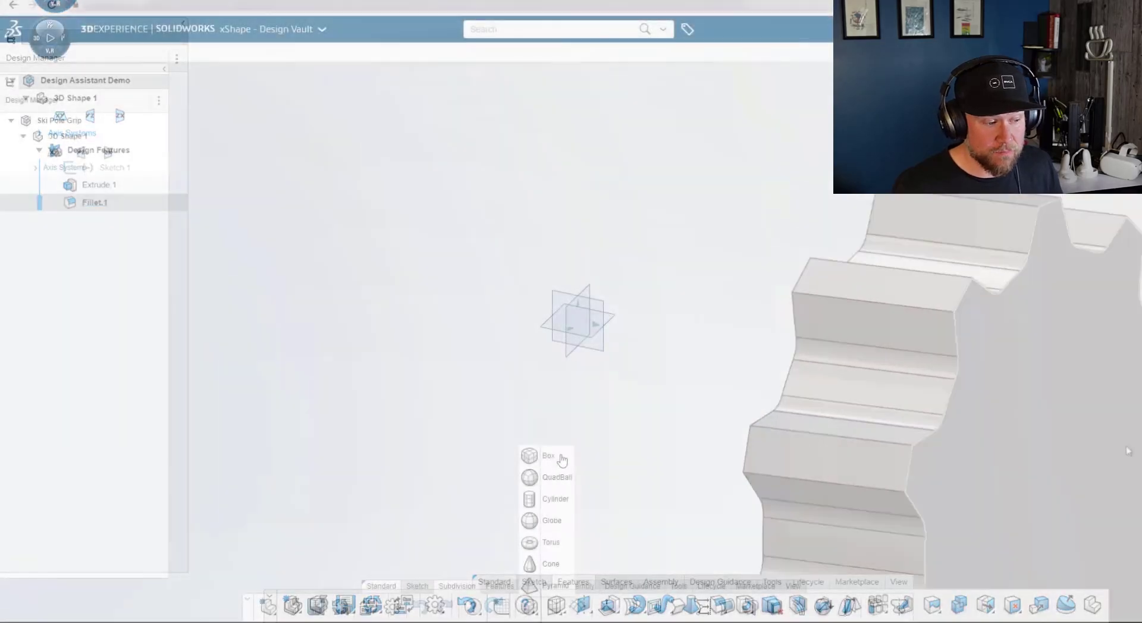
- Create a subdivision box at the Ski Pole Grip model's origin
click(560, 458)
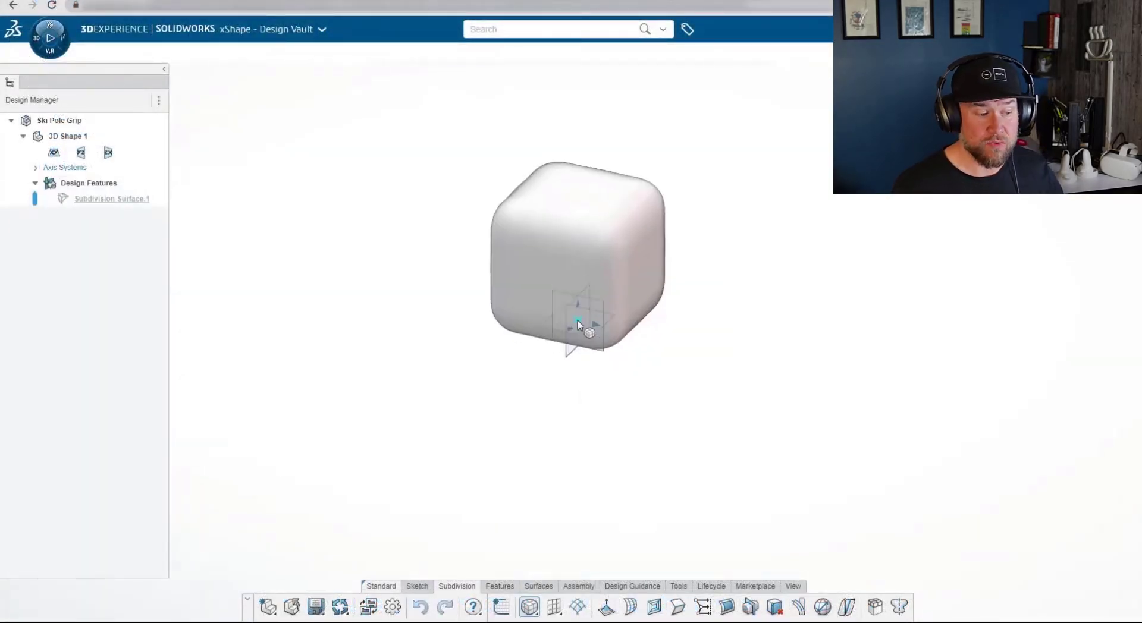
click(578, 324)
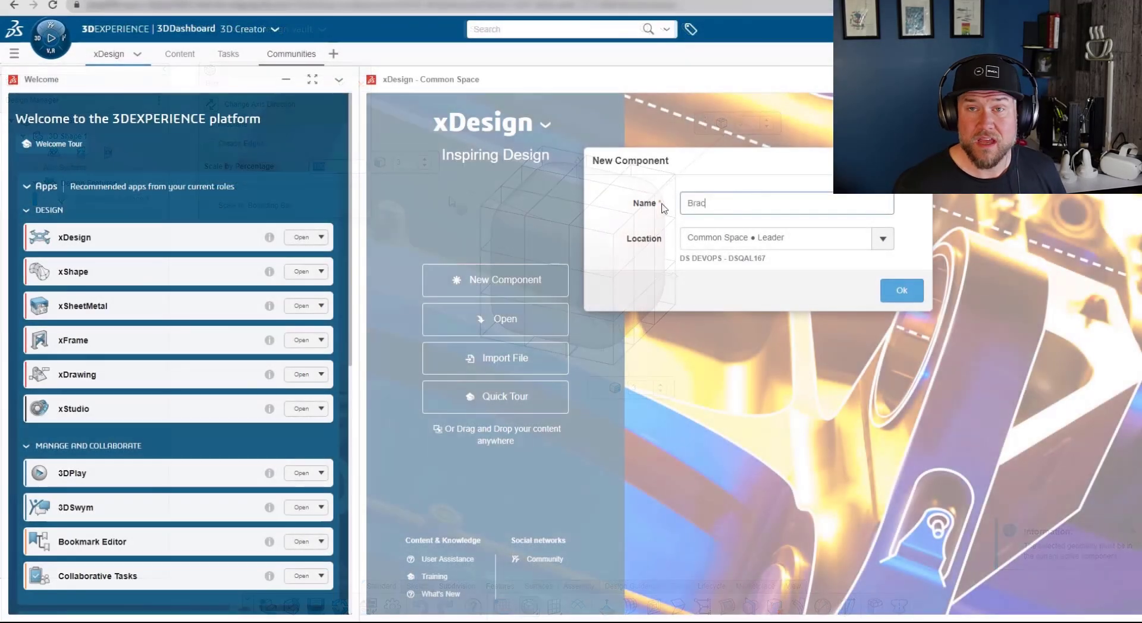
- Name the new xDesign component Bracket Design
text(ket Design)
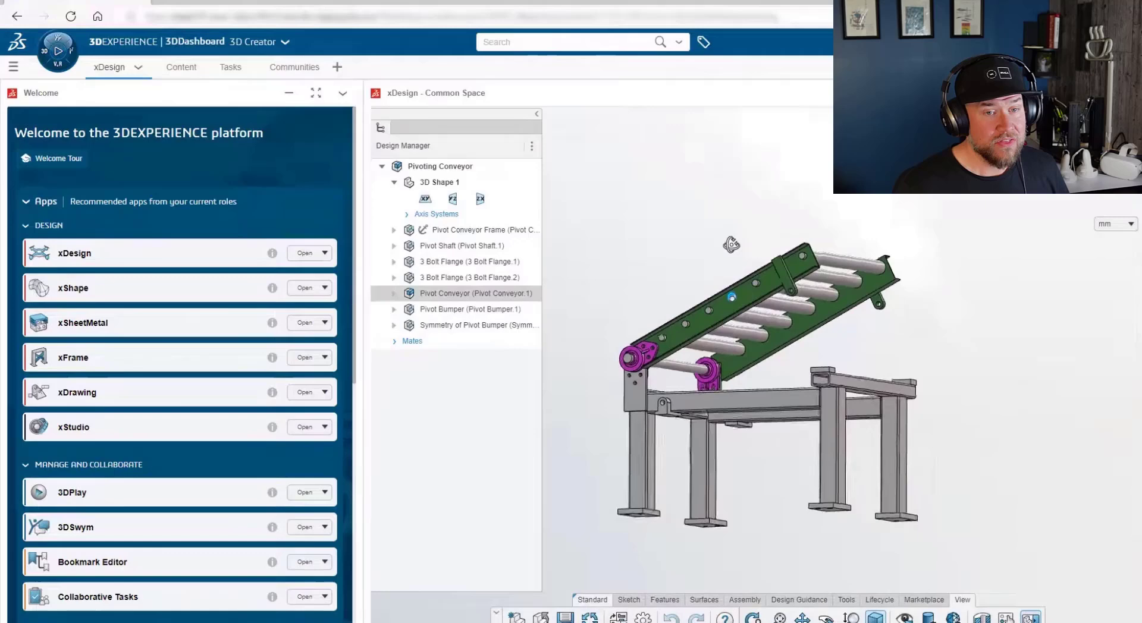
drag(731, 247, 726, 294)
click(604, 265)
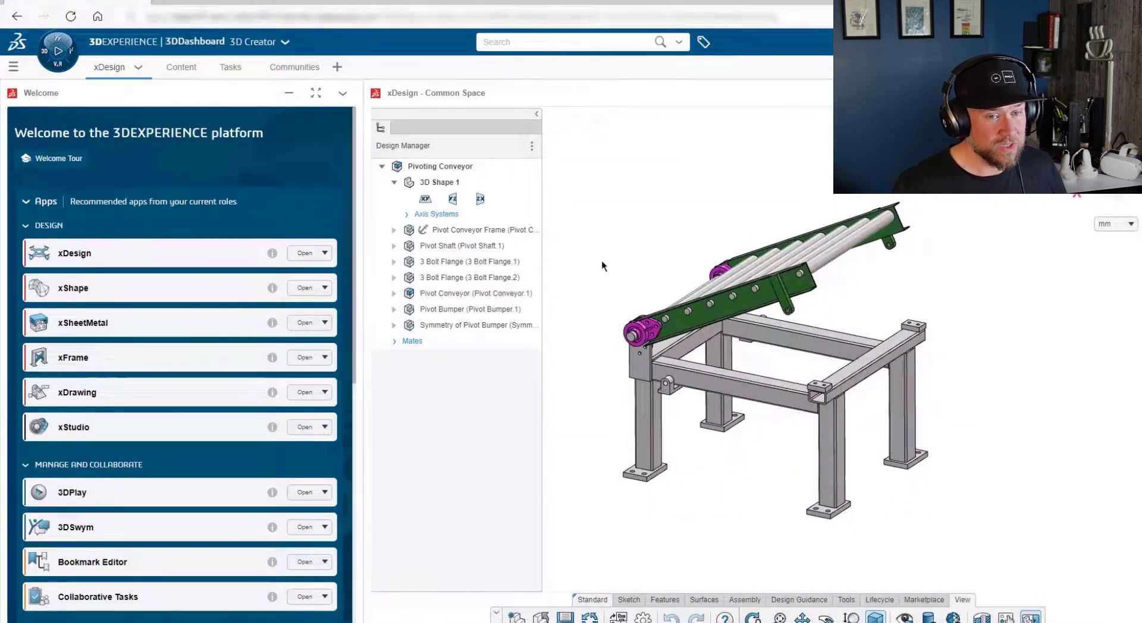
- Open the Common Space collaborative space in the Content dashboard and preview its Bracket Design component in 3DPlay
click(181, 67)
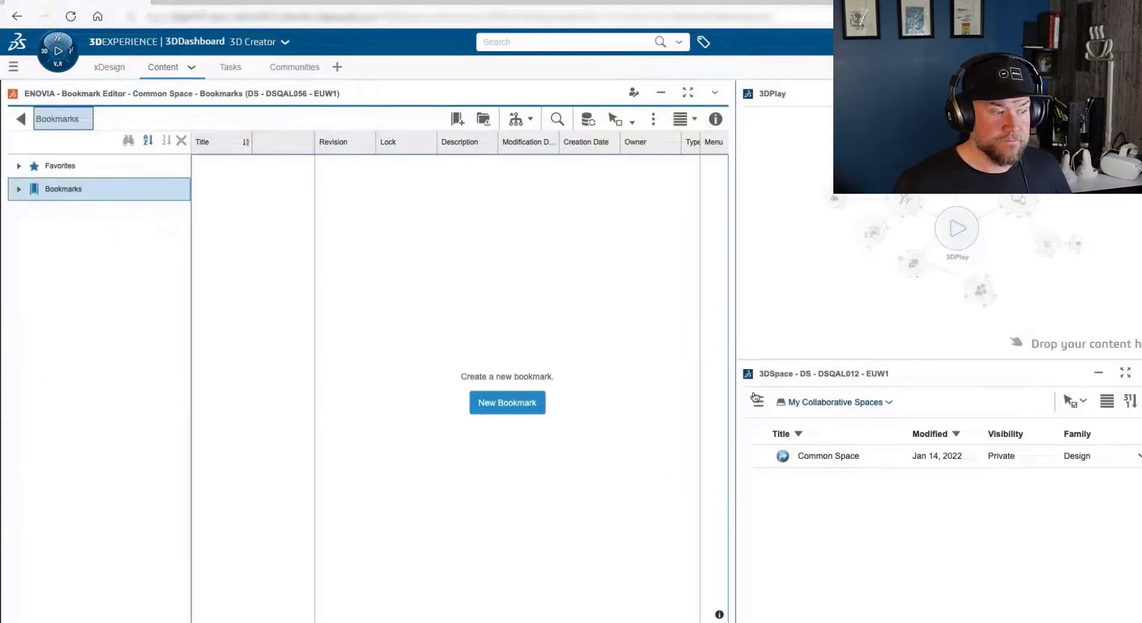
click(852, 464)
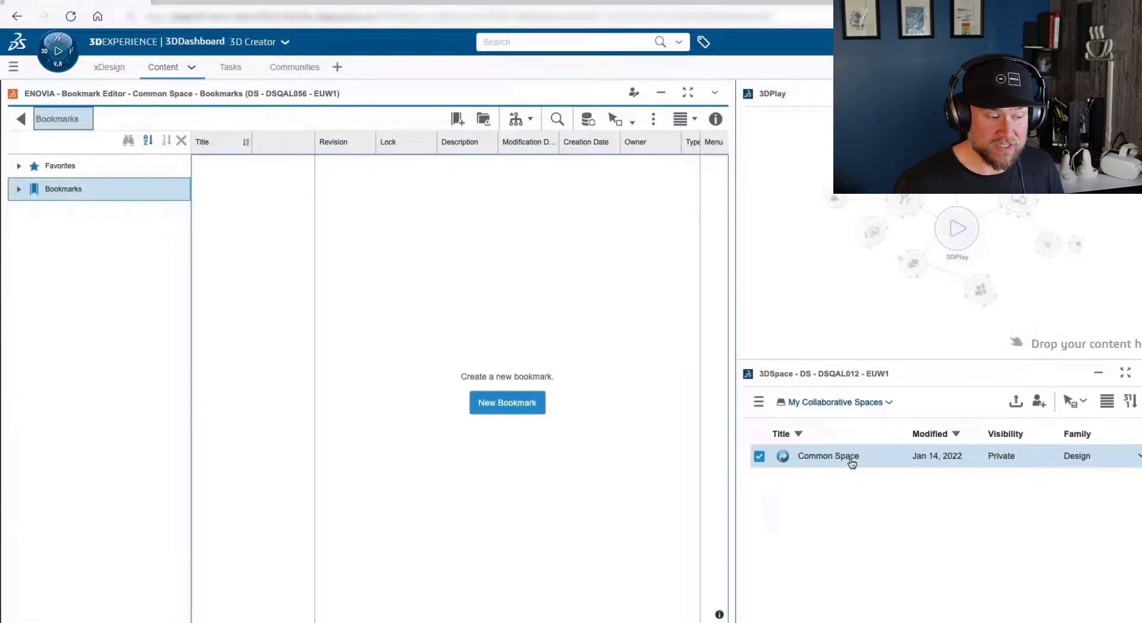
double_click(851, 463)
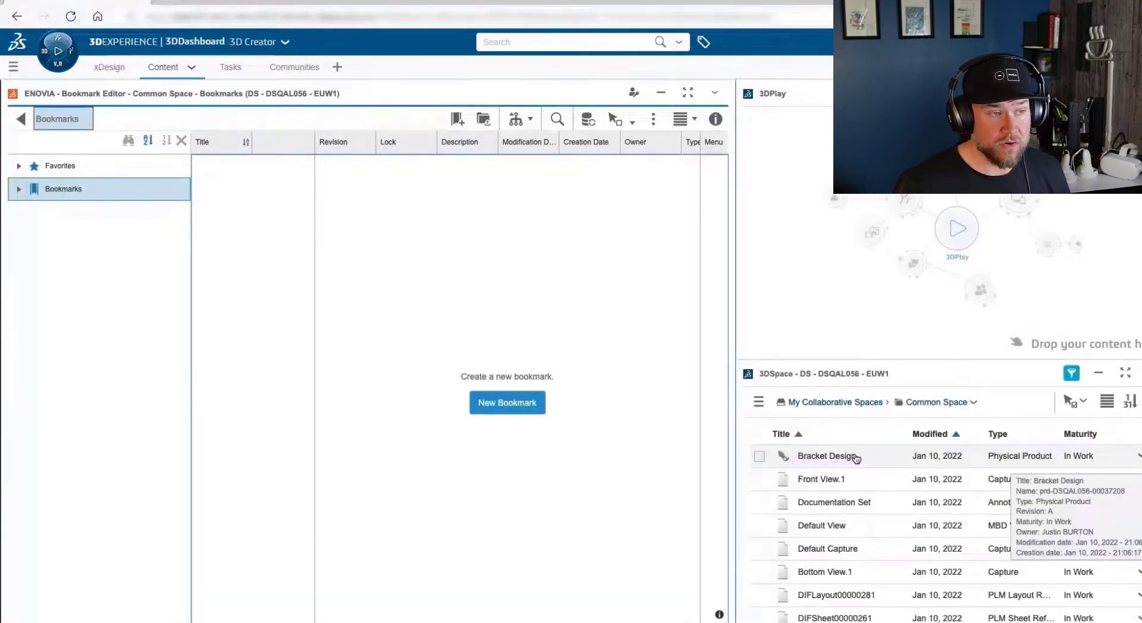
click(1139, 458)
mouse_move(1140, 509)
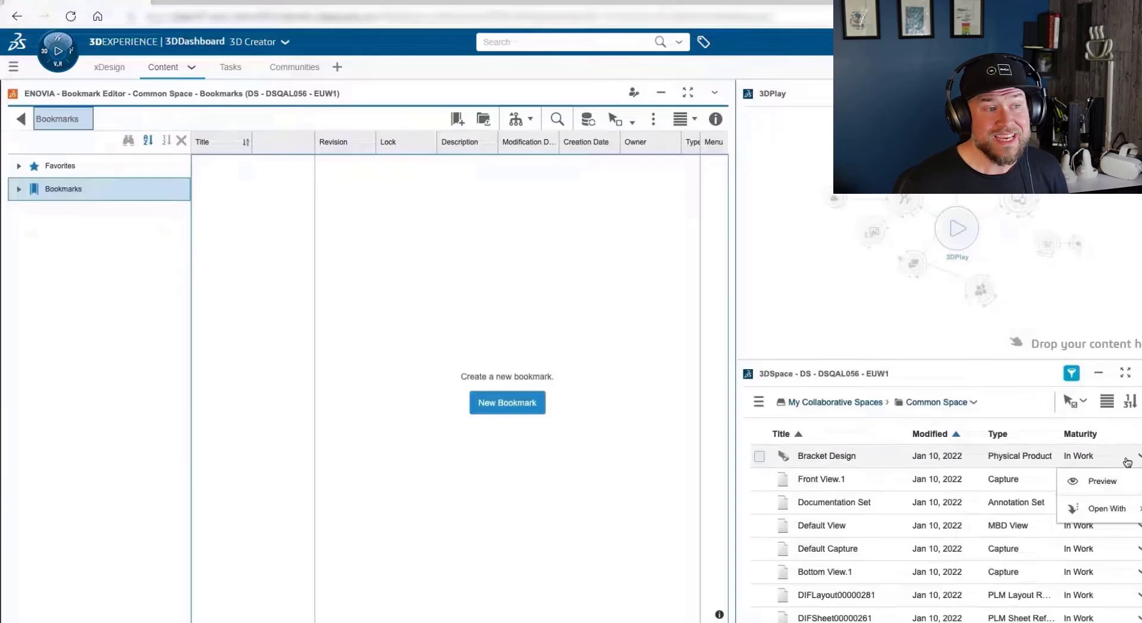
drag(886, 465, 937, 263)
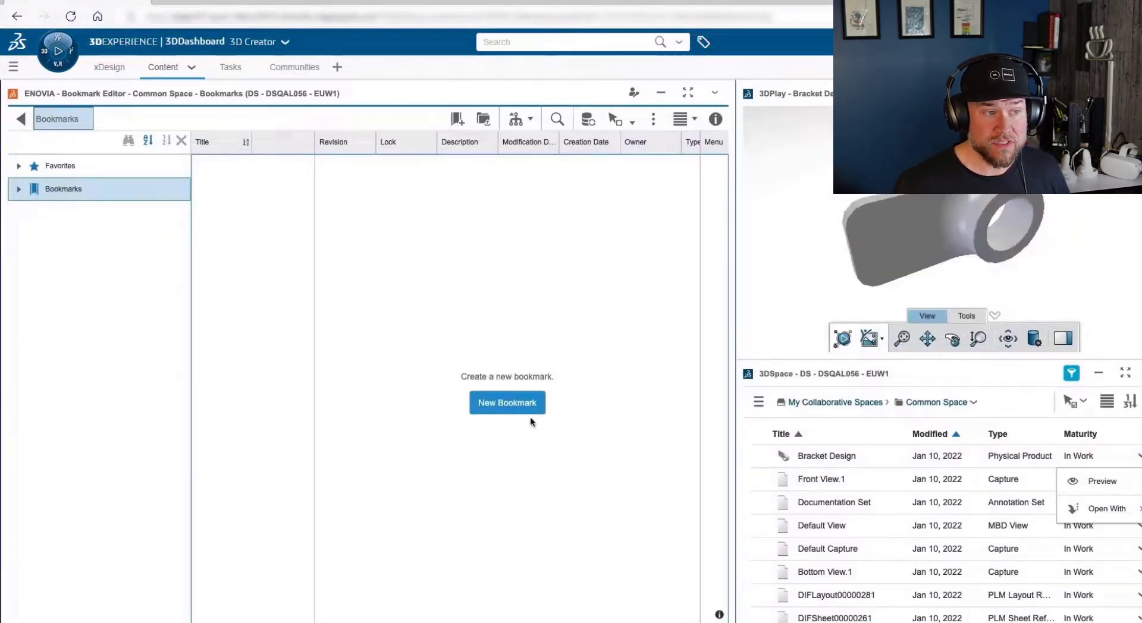
- Create a new bookmark in the Bookmark Editor and select it
click(509, 404)
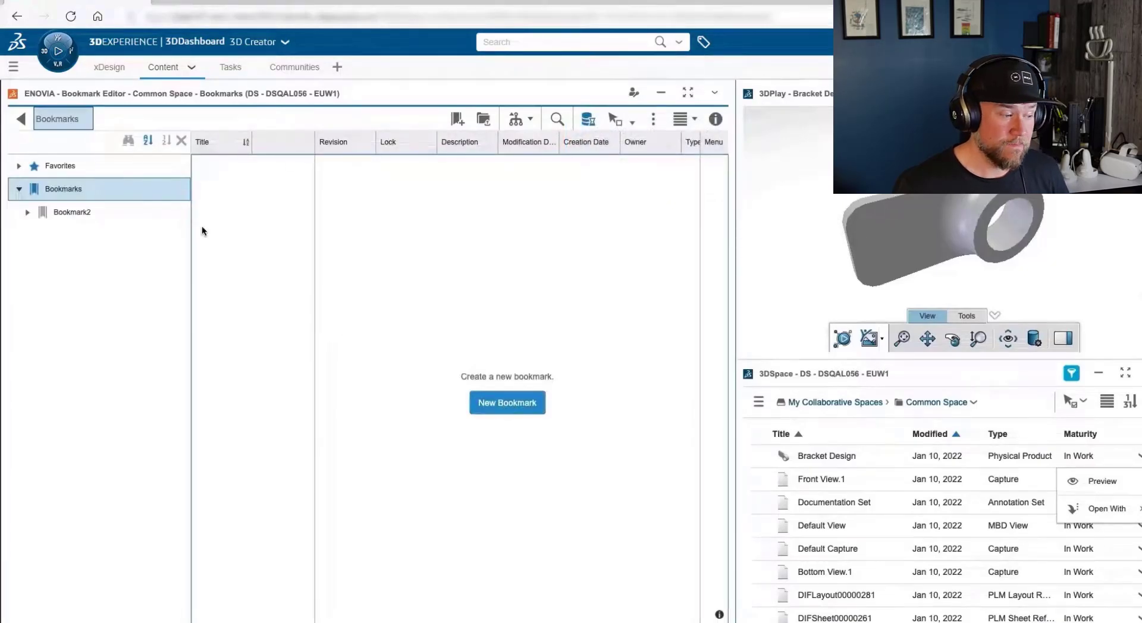
click(178, 212)
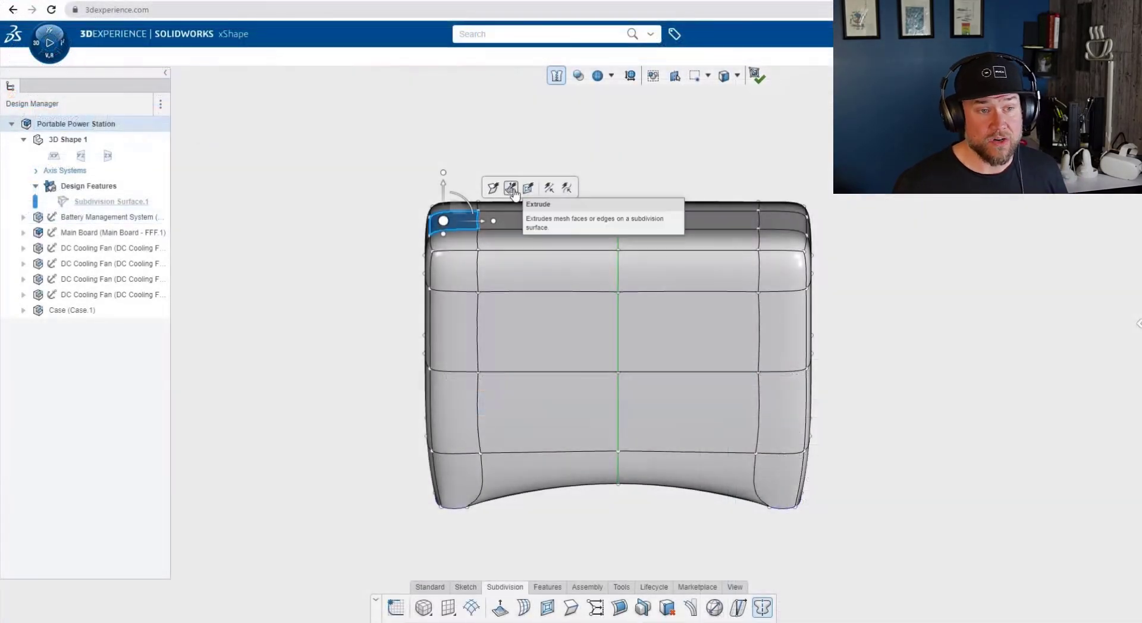
- Extrude the mirrored upper corner mesh faces of the Portable Power Station's subdivision surface upward
click(514, 191)
click(440, 201)
drag(463, 172, 483, 188)
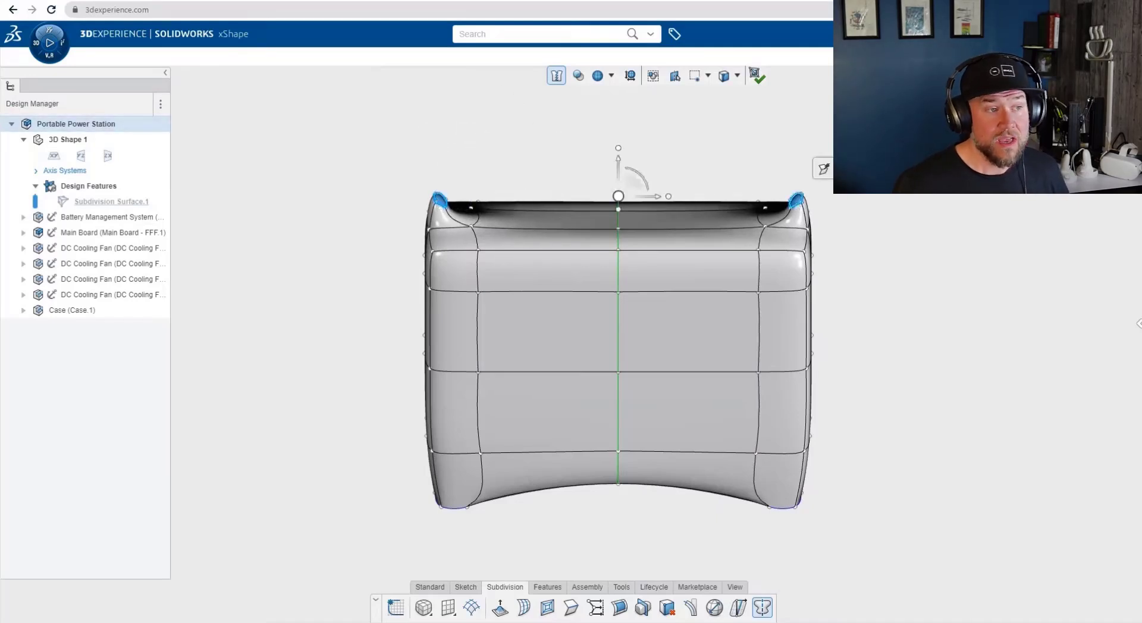
drag(654, 197, 711, 163)
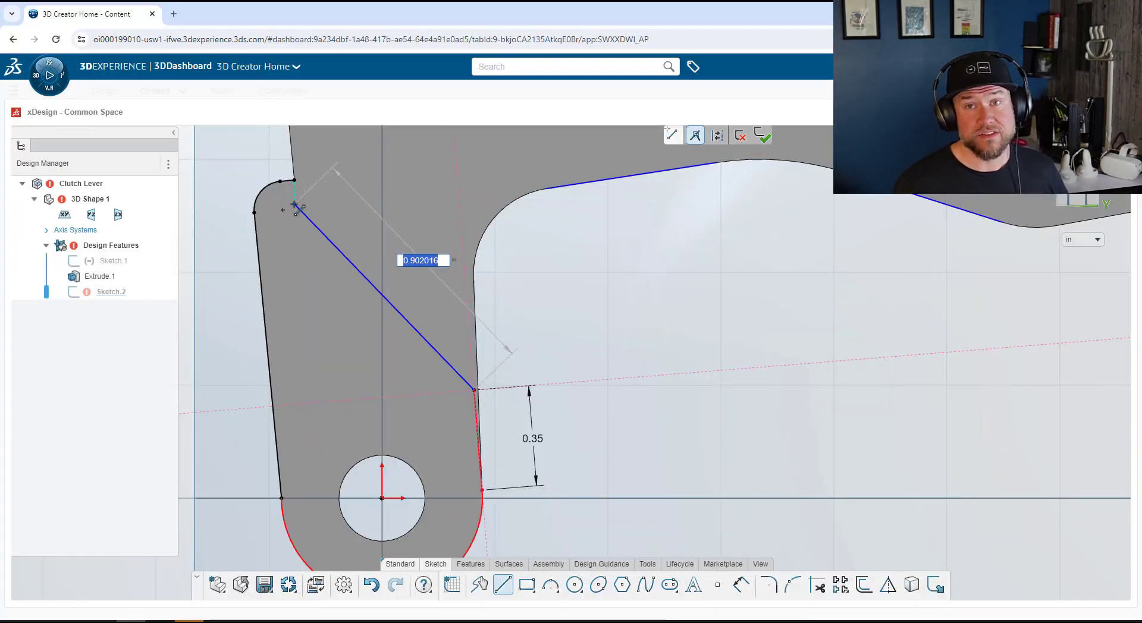
- Set the diagonal sketch line's length on the clutch lever's arm to 0.9 in
key(Return)
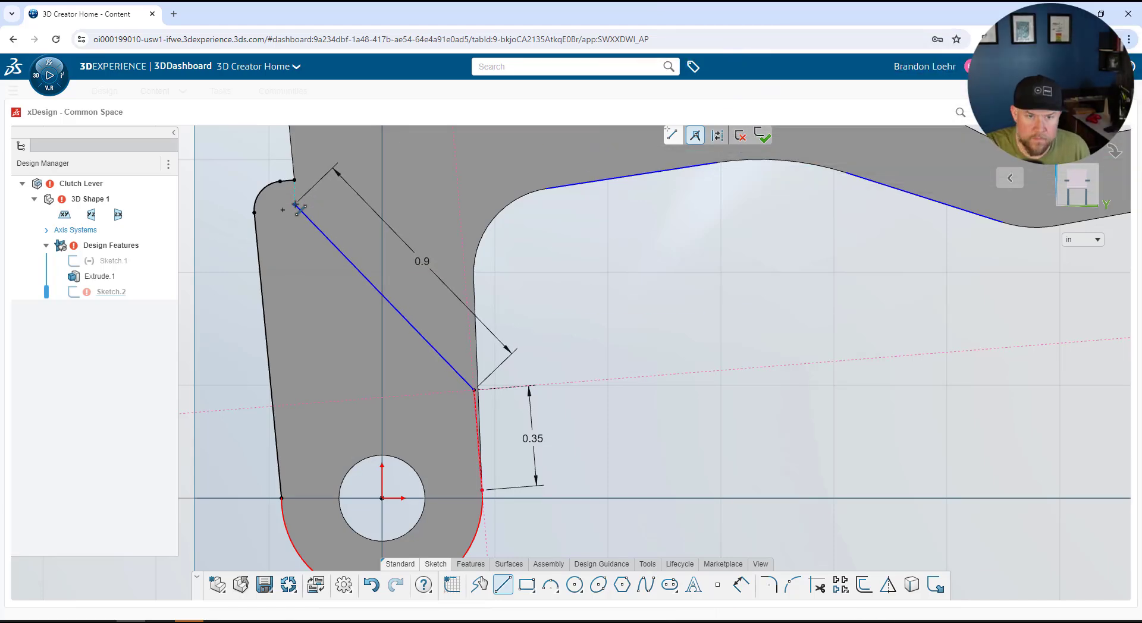
- Draw a vertical line about 0.08 in long from the diagonal's upper end toward the lever's corner
click(296, 202)
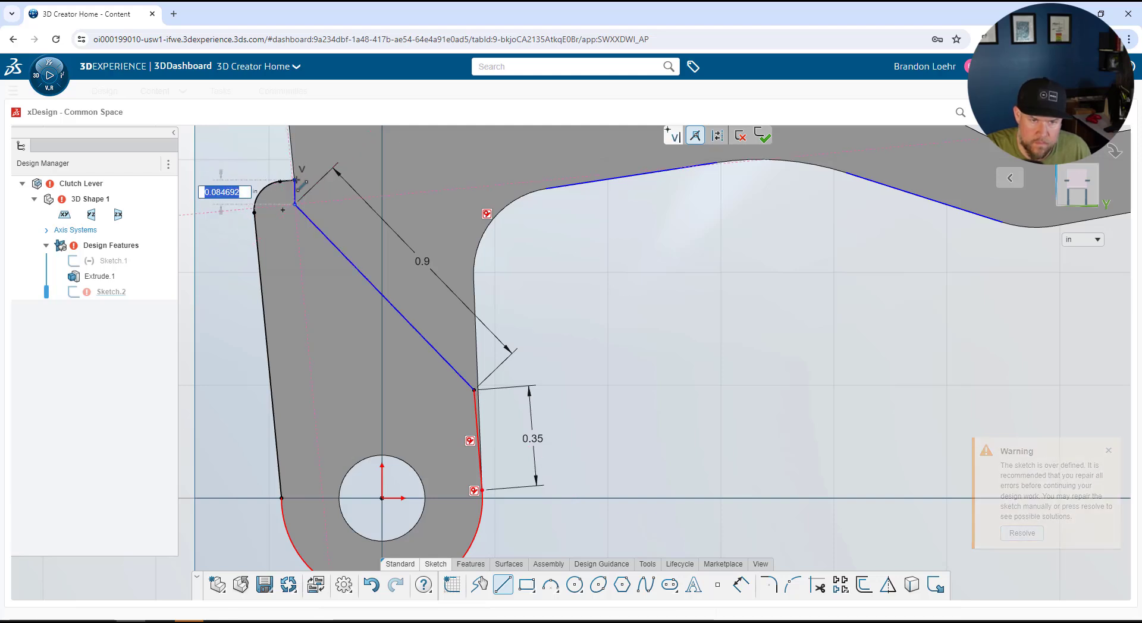
click(294, 181)
key(Escape)
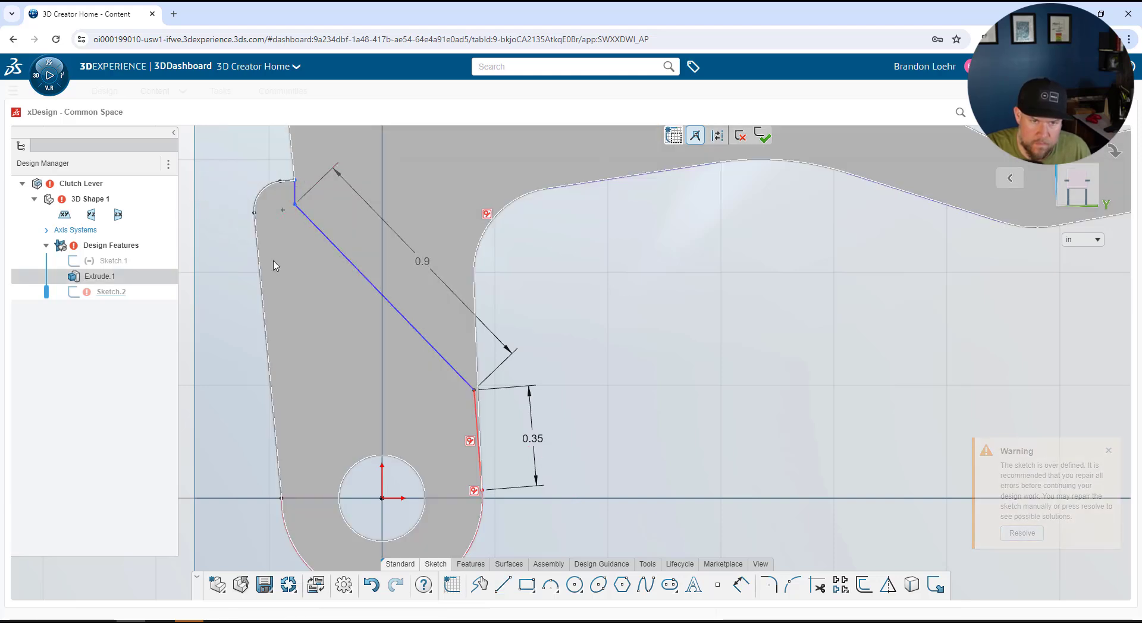
click(313, 249)
key(Escape)
- Try to attach the short vertical line's upper endpoint to the lever's corner vertex
scroll(291, 186, up, 2)
scroll(291, 187, up, 5)
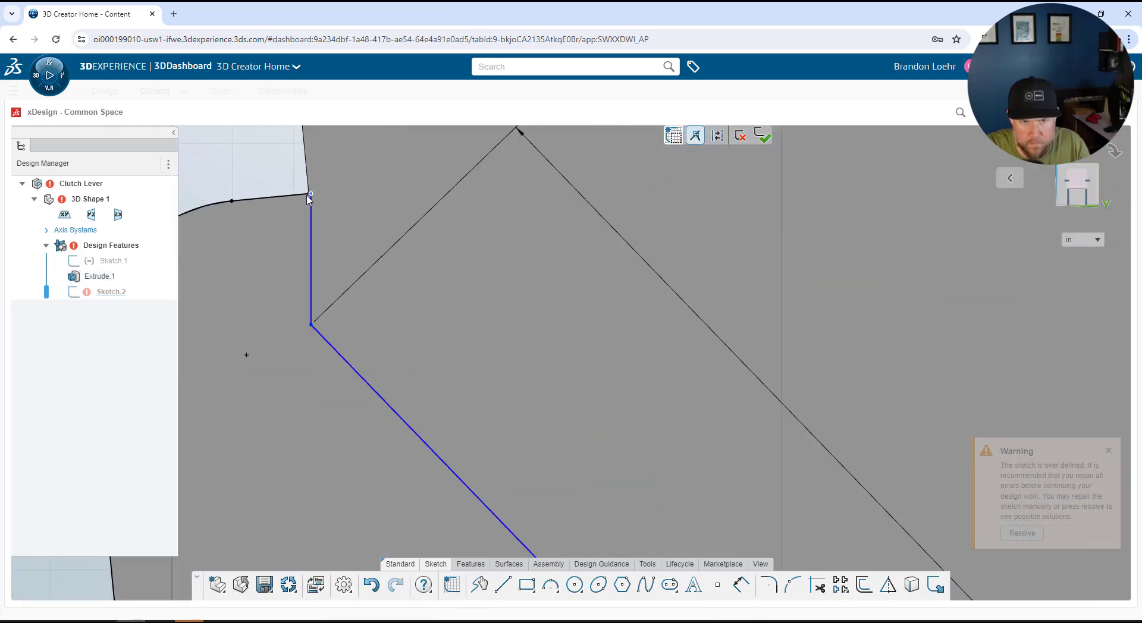
click(311, 195)
middle_drag(312, 195, 310, 199)
click(312, 200)
click(308, 196)
click(303, 195)
click(310, 217)
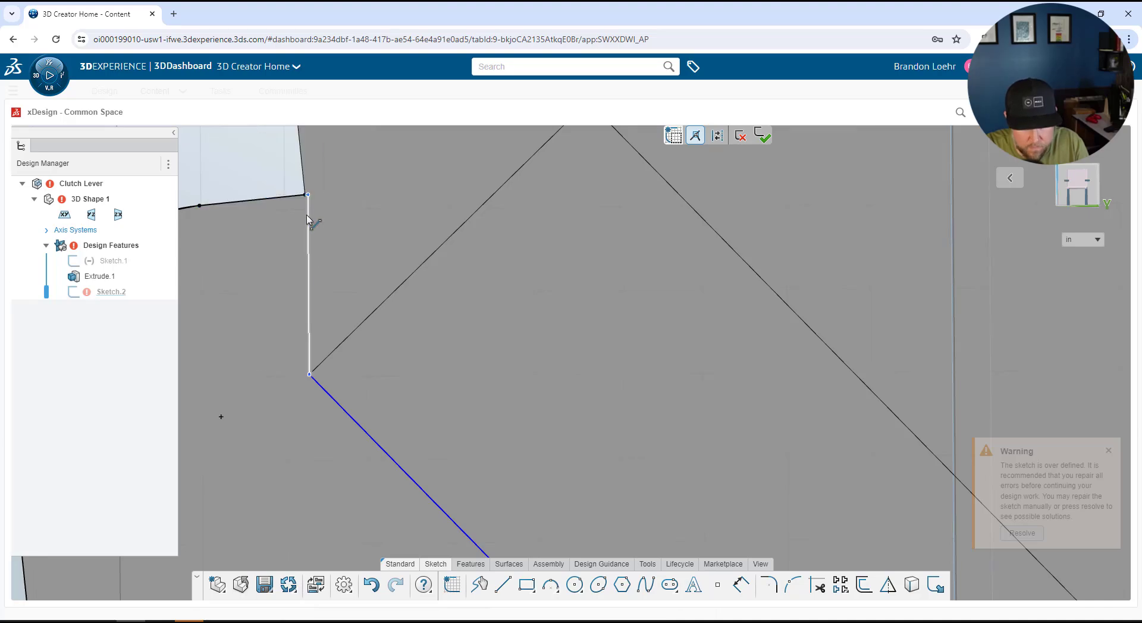
- Delete the short vertical line above the diagonal
click(507, 588)
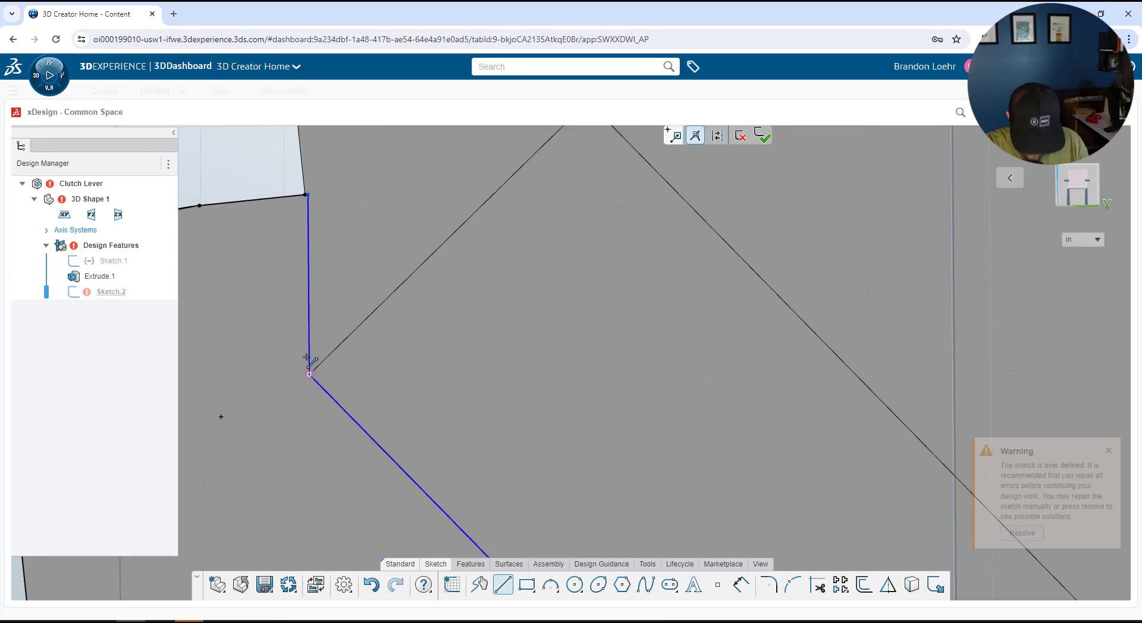
key(Escape)
click(308, 262)
key(Delete)
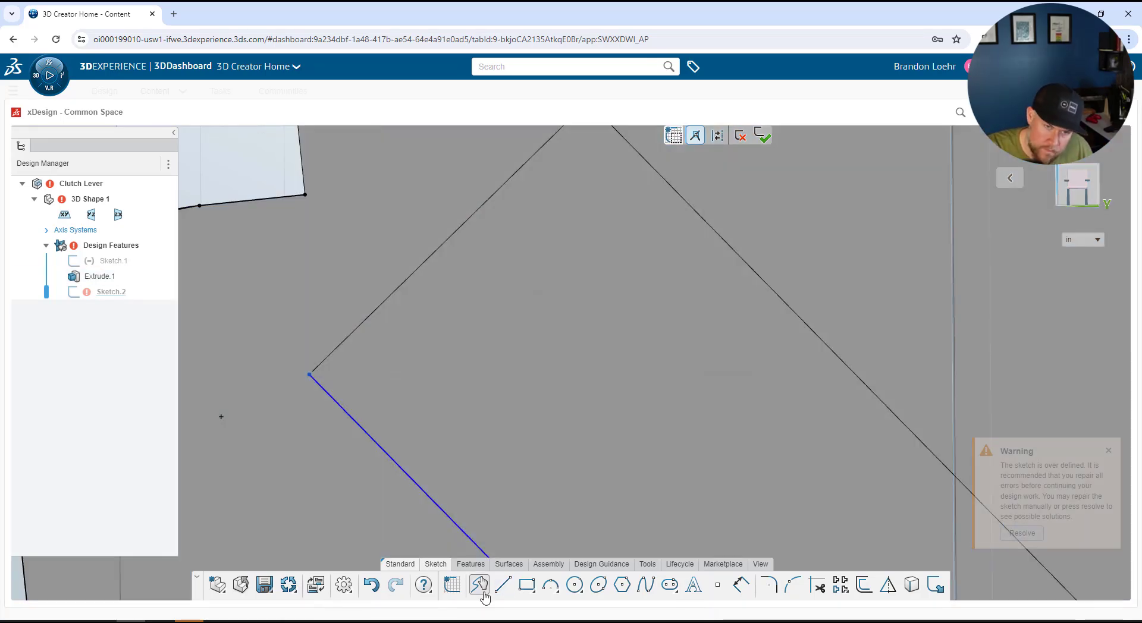
- Draw a line from the diagonal's upper end to the lever's corner vertex and exit the sketch
click(502, 584)
click(309, 375)
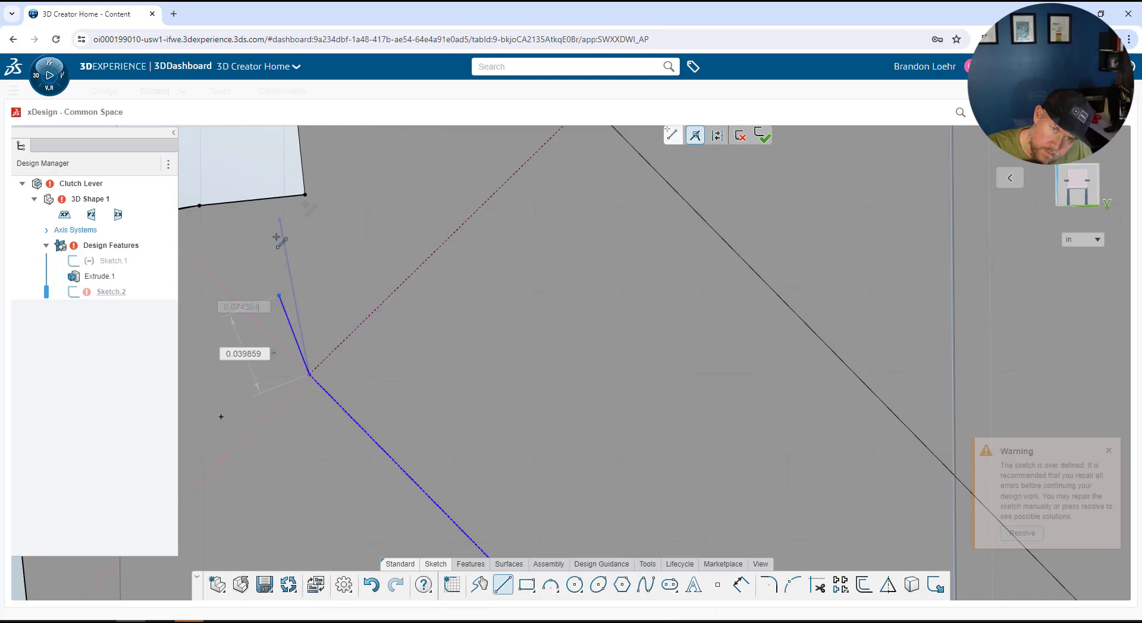
click(304, 195)
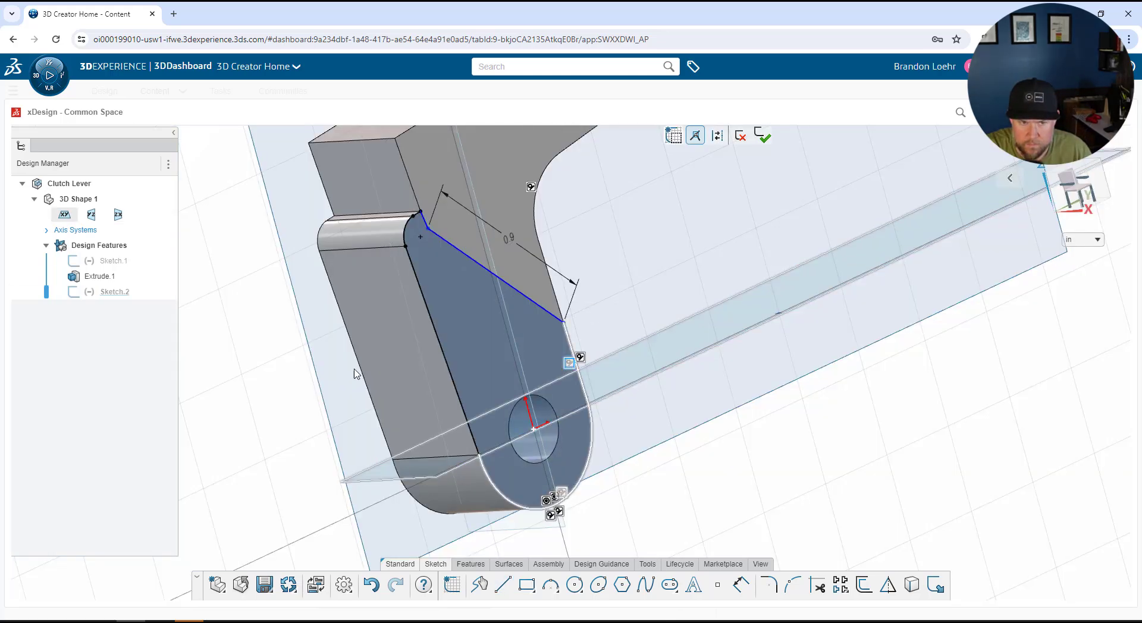
click(761, 137)
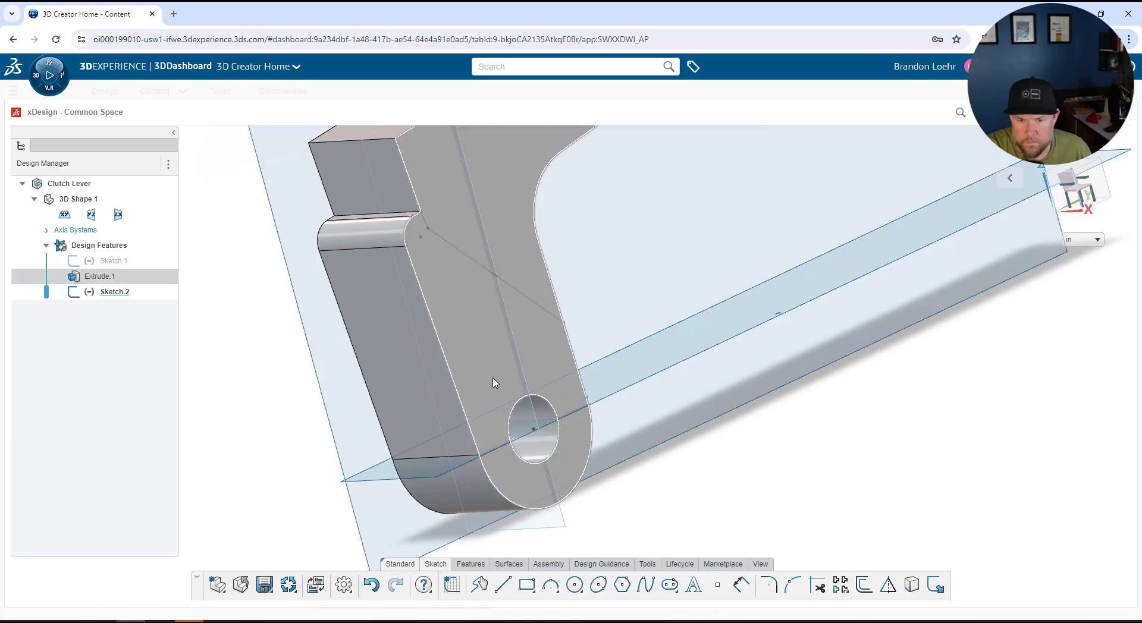
- Extrude-cut the lower arm profile into the lever to a blind depth of 0.15 in
click(497, 345)
click(115, 292)
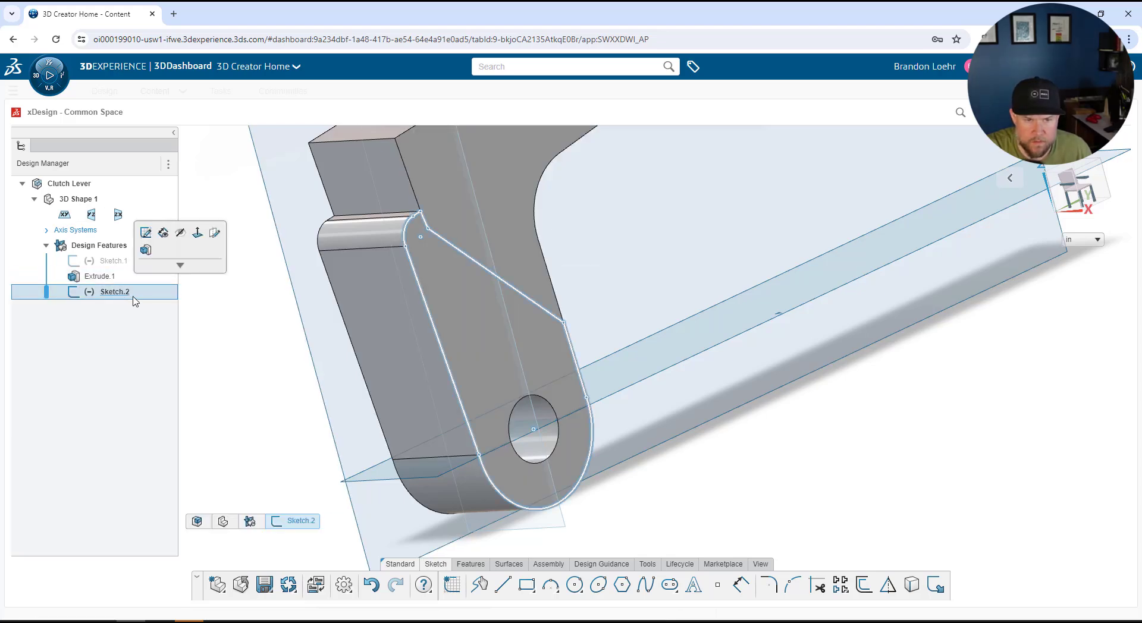
right_click(114, 293)
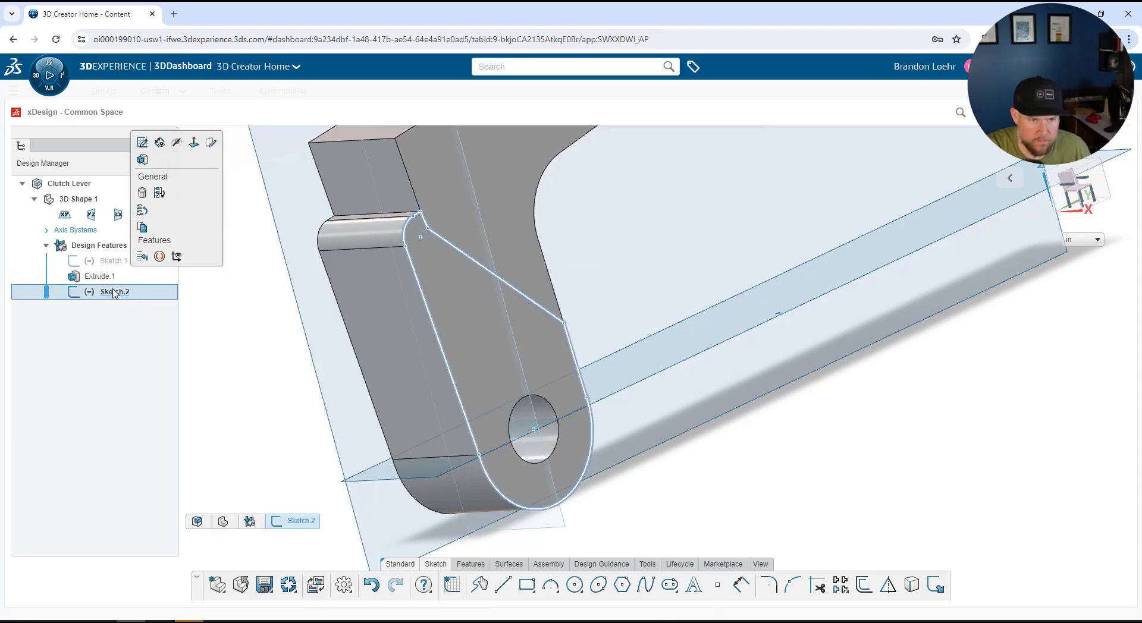
click(144, 228)
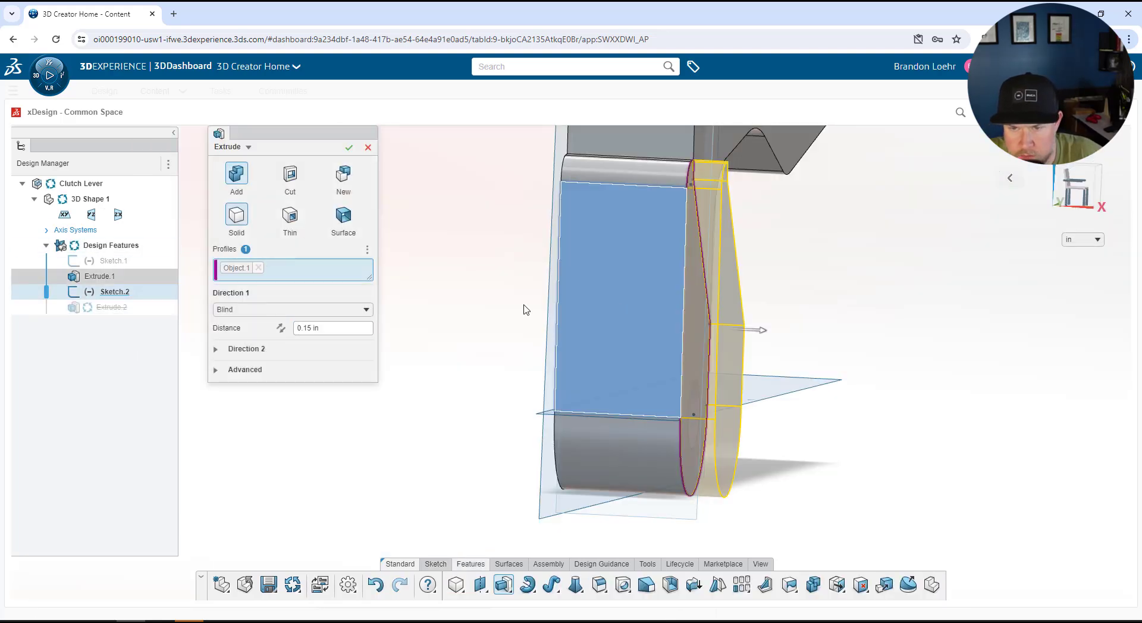
click(261, 309)
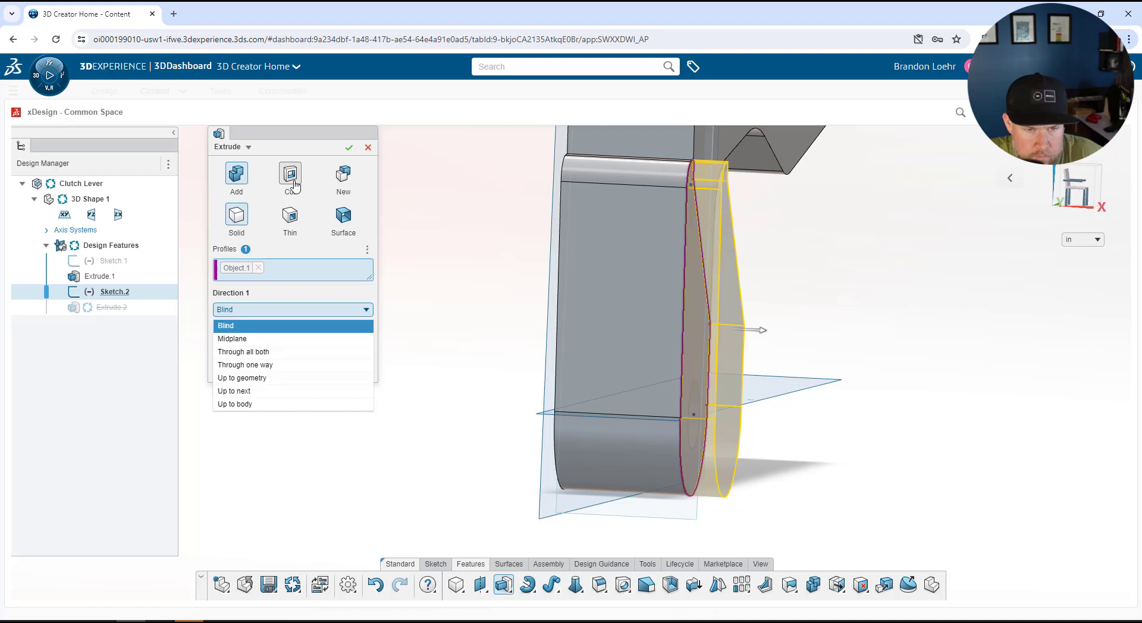
click(294, 182)
key(Return)
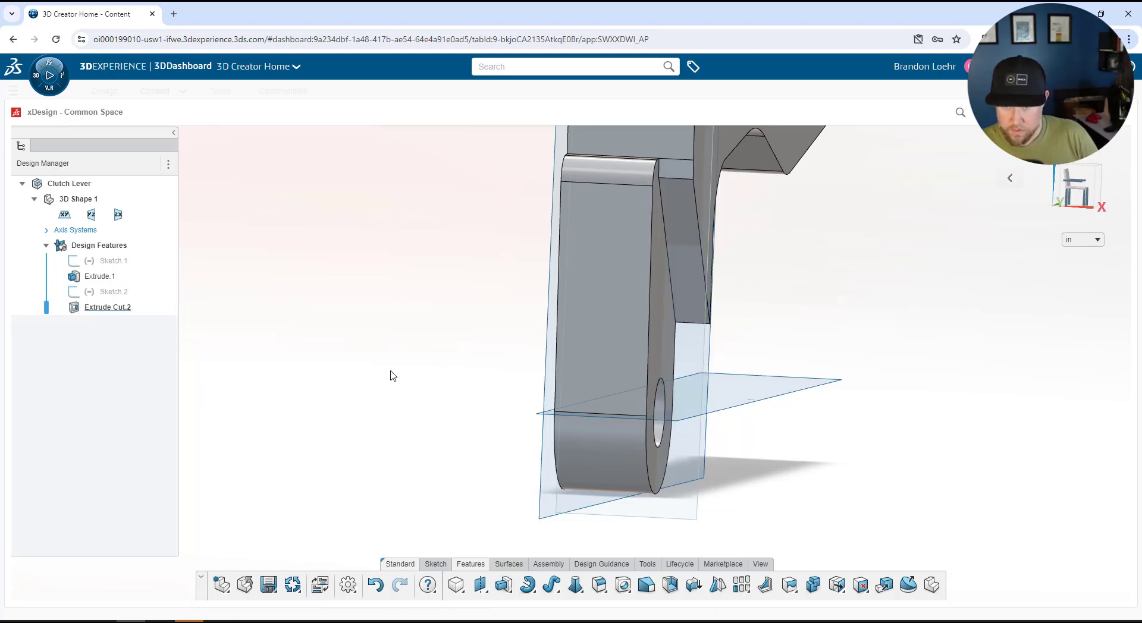
- Create a reference plane parallel to the lever arm's cut side face
ctrl+middle_drag(562, 386, 435, 393)
scroll(520, 404, down, 1)
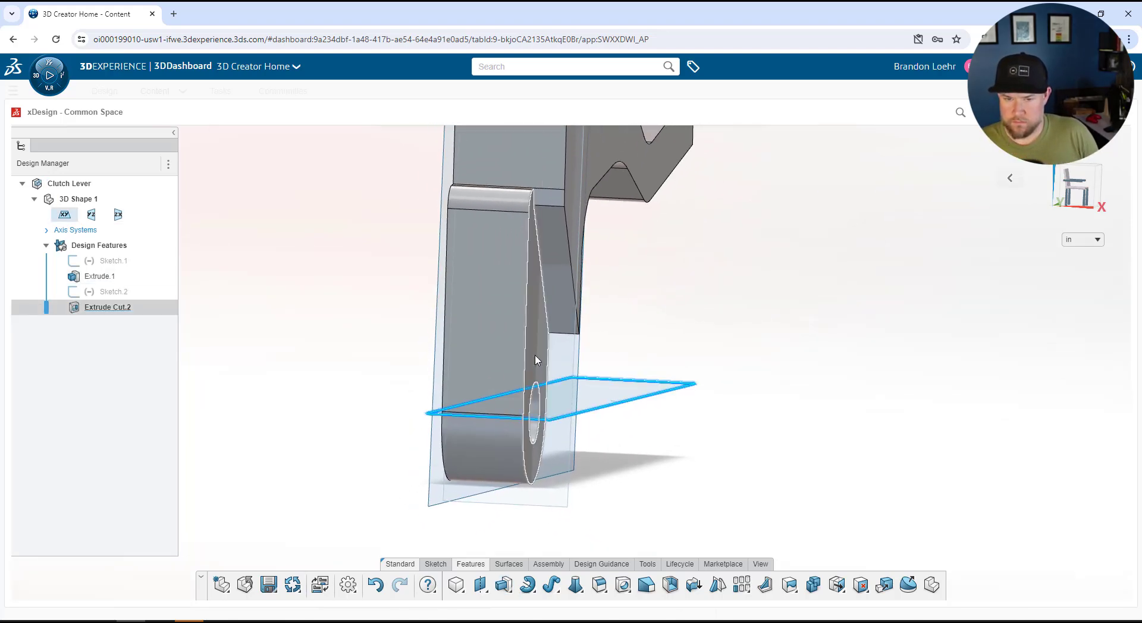
click(537, 349)
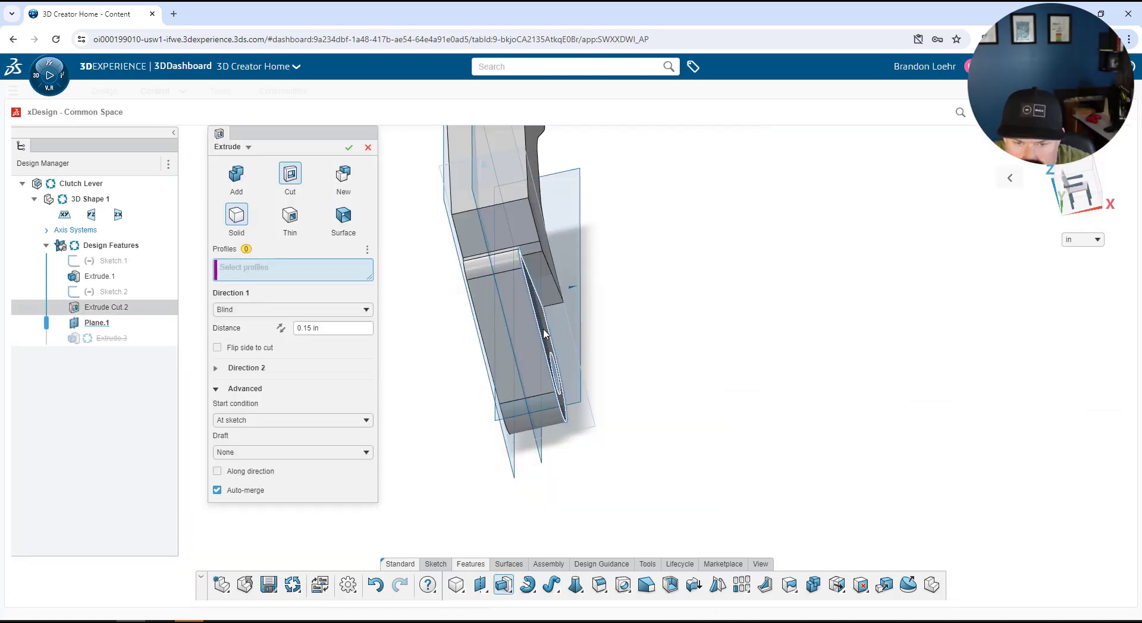
- Cut the arm's other side 0.15 in deep using the arm face as profile, starting from the lever's opposite side face with the direction reversed
click(548, 334)
middle_drag(548, 334, 425, 408)
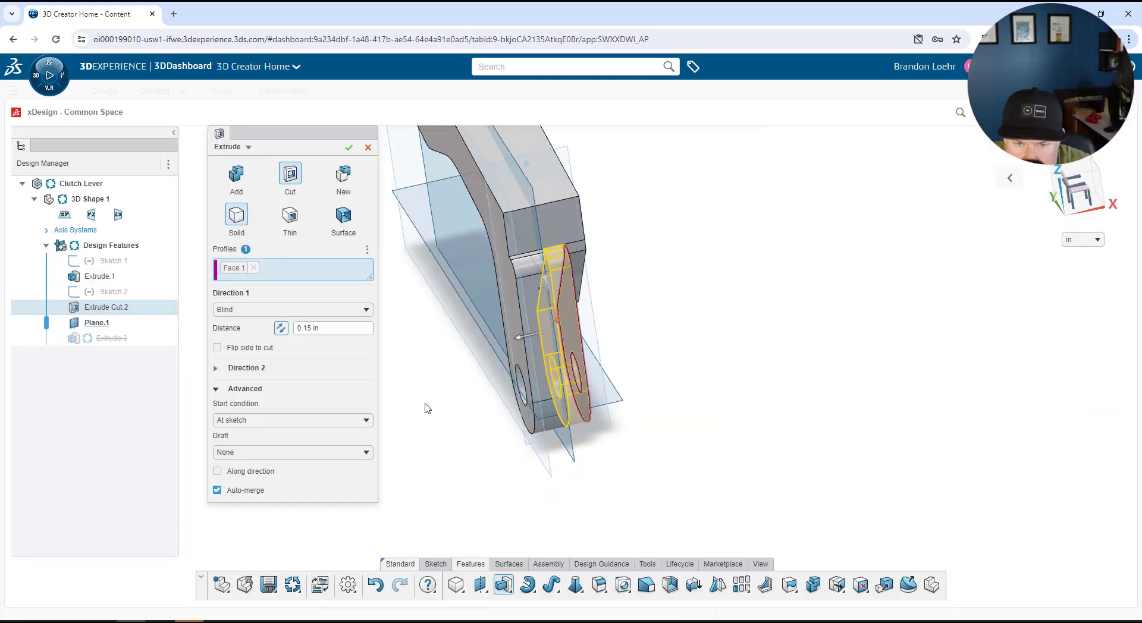
click(300, 424)
click(300, 424)
click(258, 463)
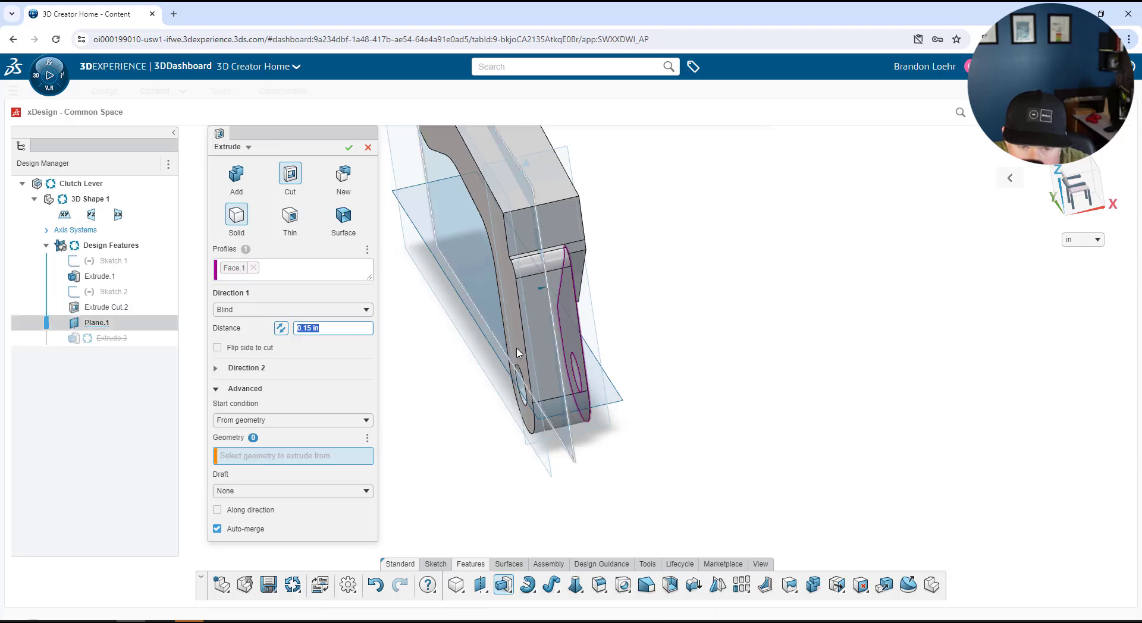
click(282, 332)
middle_drag(553, 372, 800, 397)
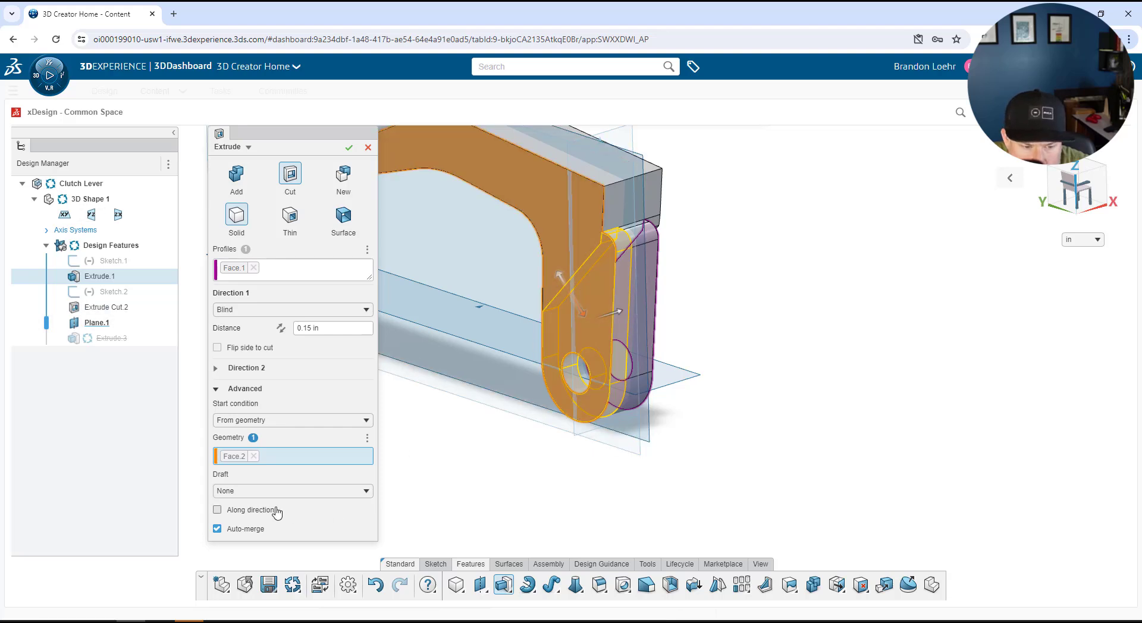
click(349, 148)
- Start a sketch on the lever's side face and trace the pivot arm's outer edge with a line about 0.2 in long and its rounded corner with an arc
middle_drag(416, 321, 738, 320)
scroll(738, 320, up, 5)
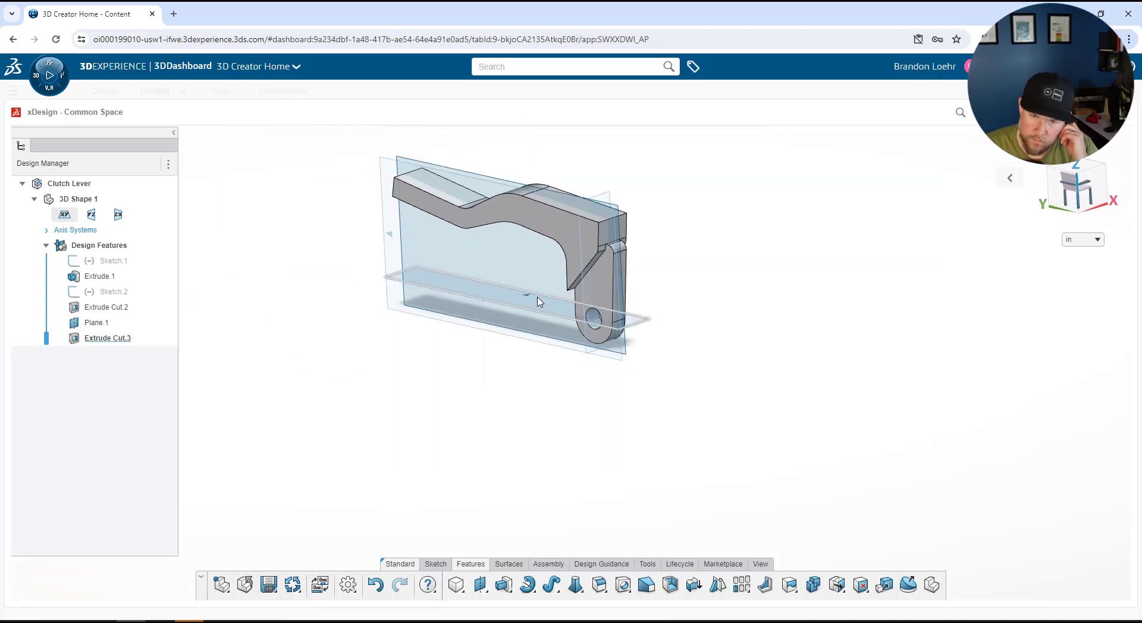
middle_drag(573, 304, 561, 361)
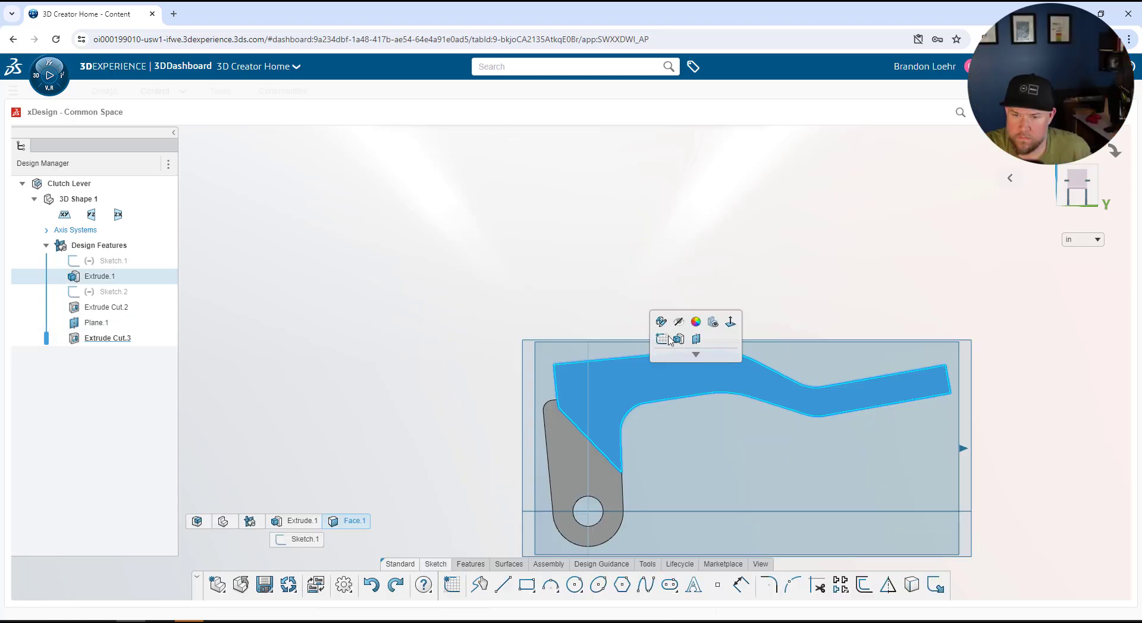
scroll(580, 395, up, 5)
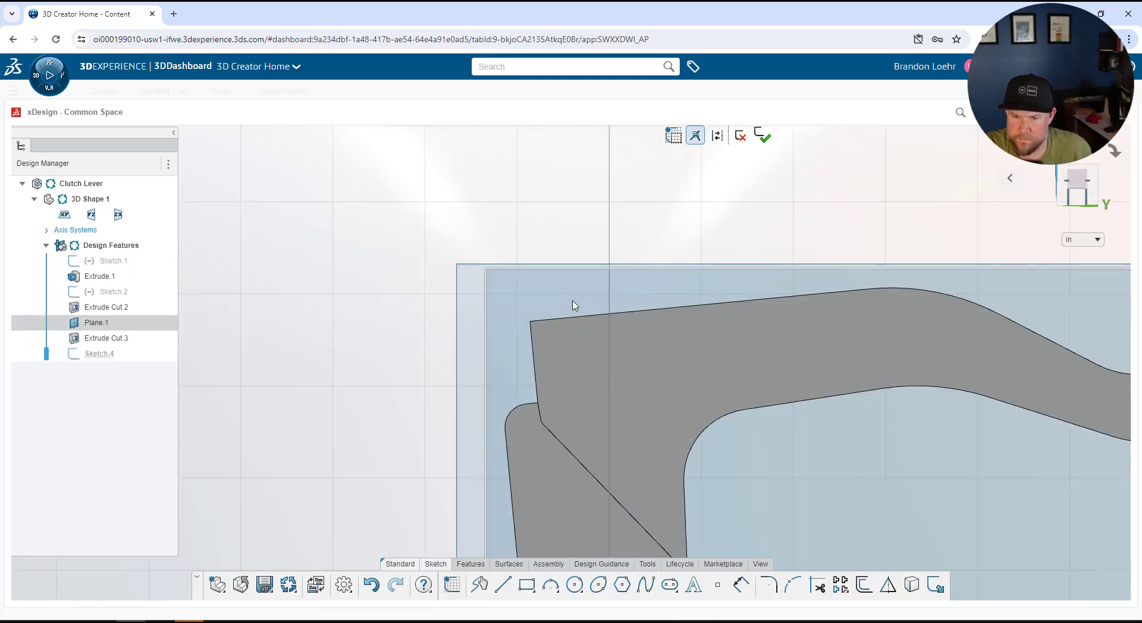
mouse_move(582, 377)
ctrl+middle_down()
mouse_move(515, 231)
mouse_move(528, 207)
ctrl+middle_up()
click(503, 585)
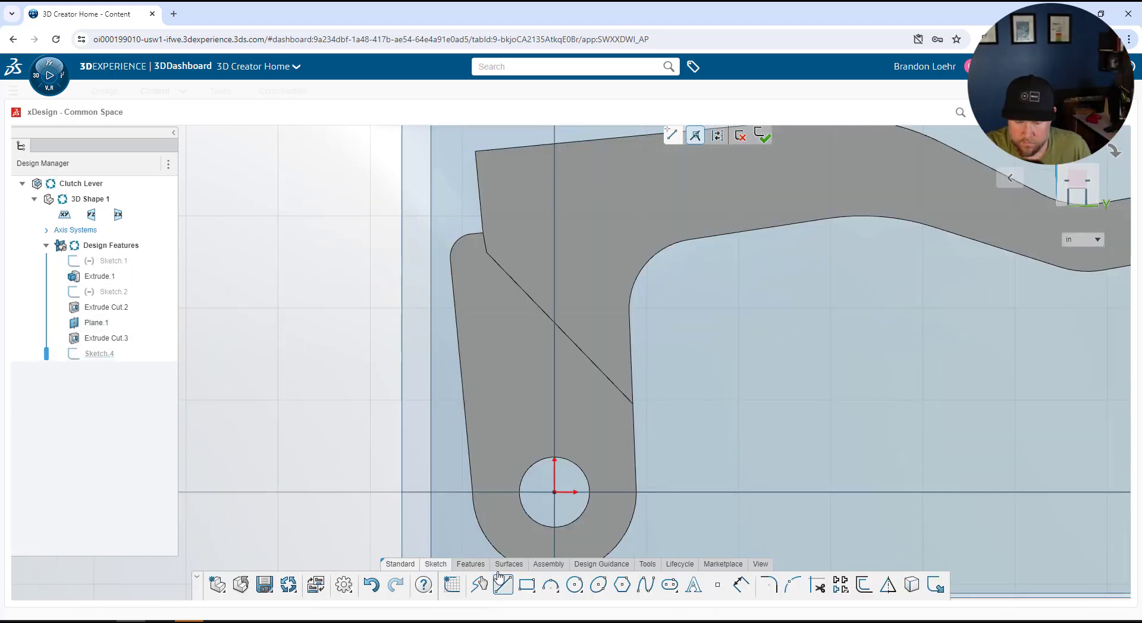
click(455, 305)
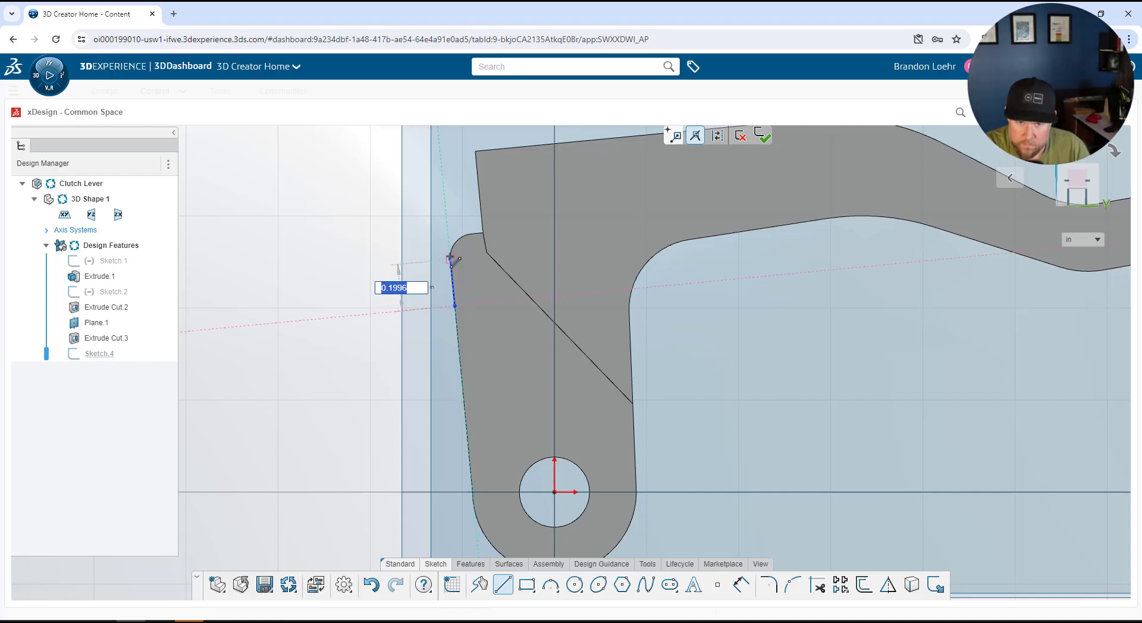
click(450, 258)
click(550, 585)
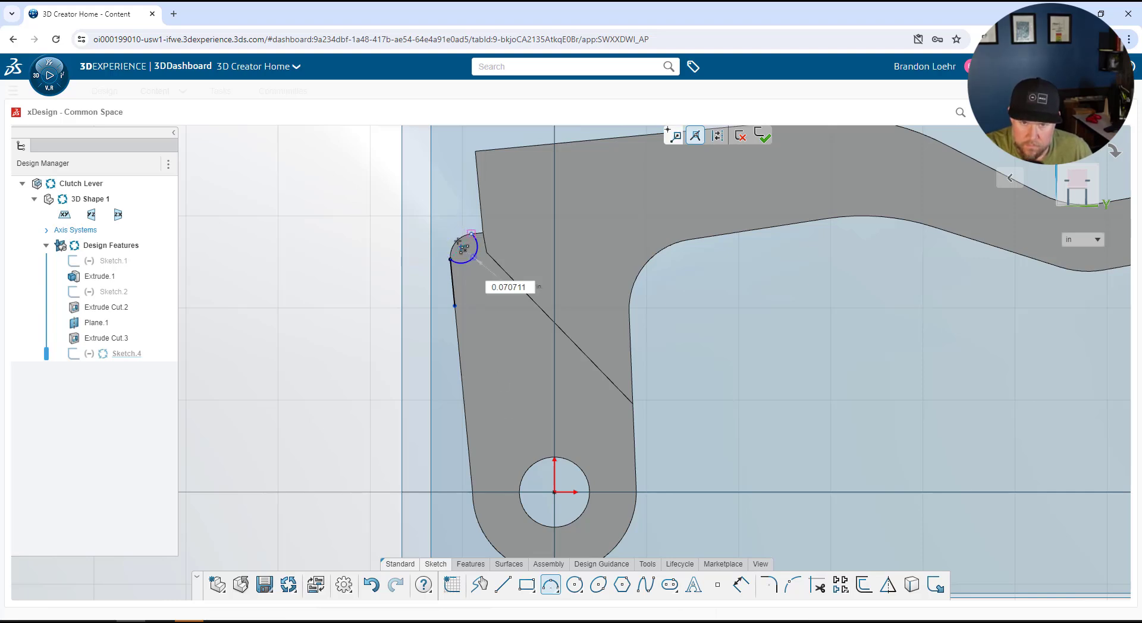
click(458, 241)
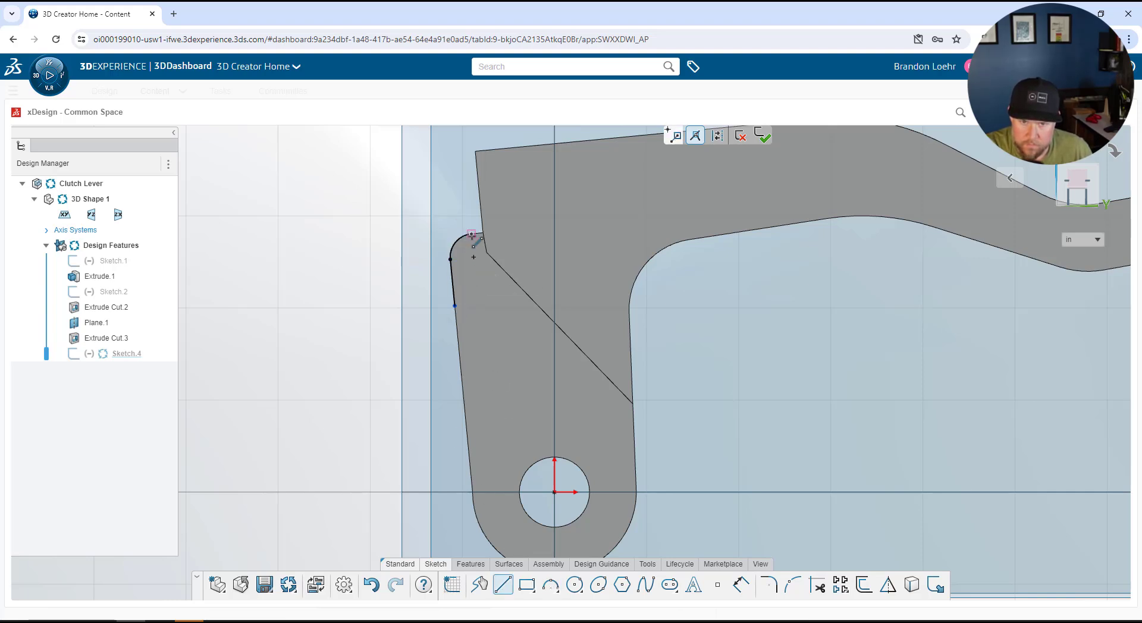
- Continue the profile with lines along the lever's end and top edge, then down into the body and diagonally back to the start point
click(479, 231)
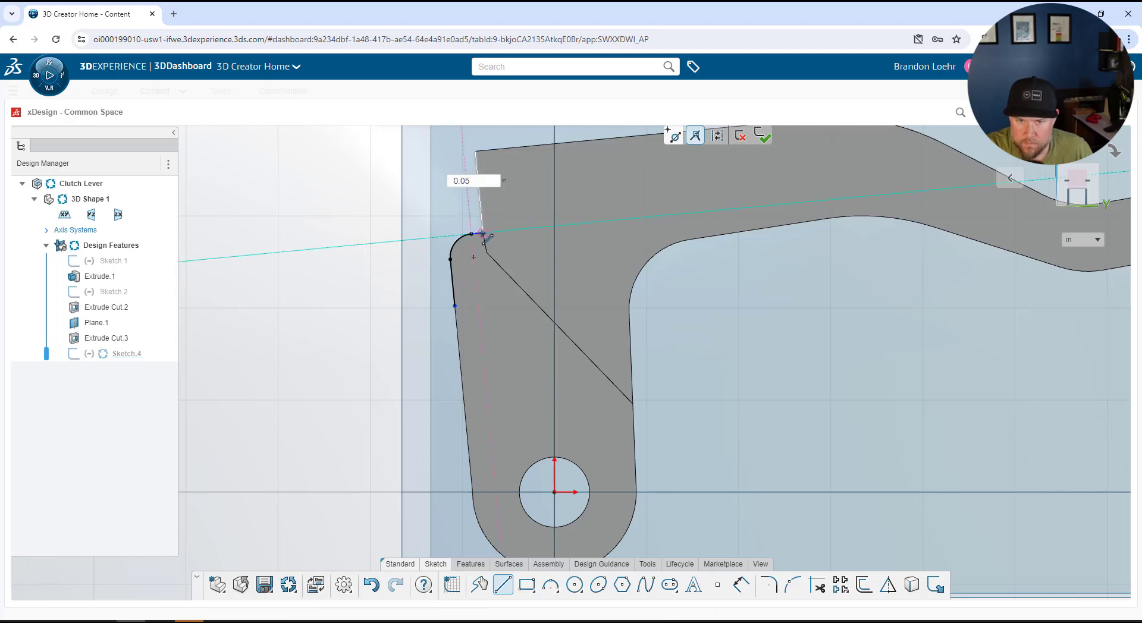
click(475, 151)
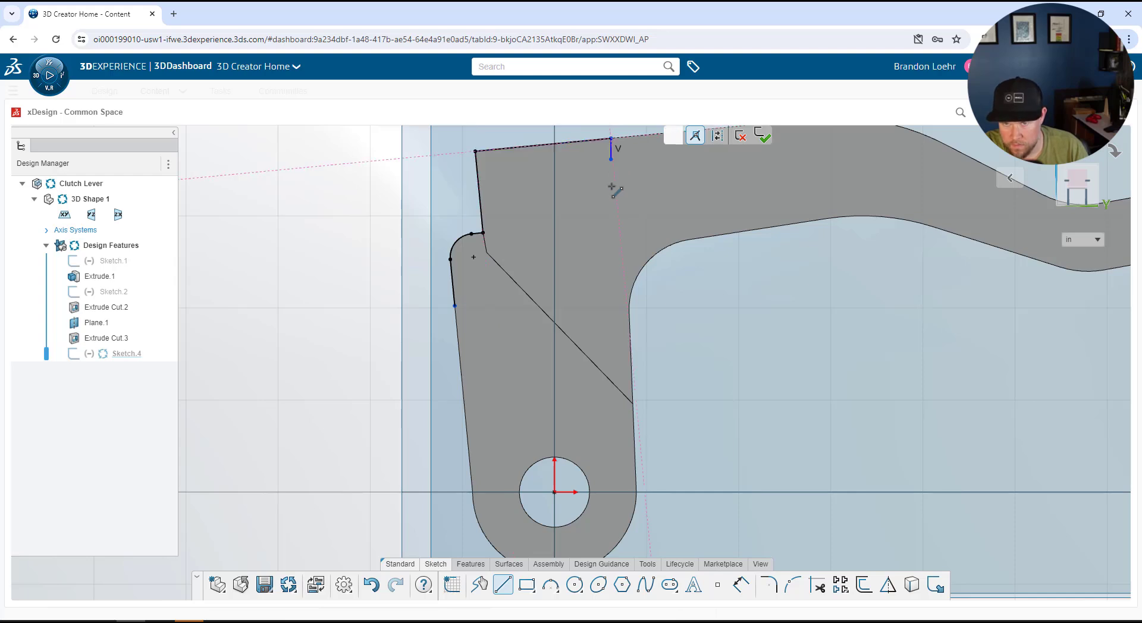
click(621, 234)
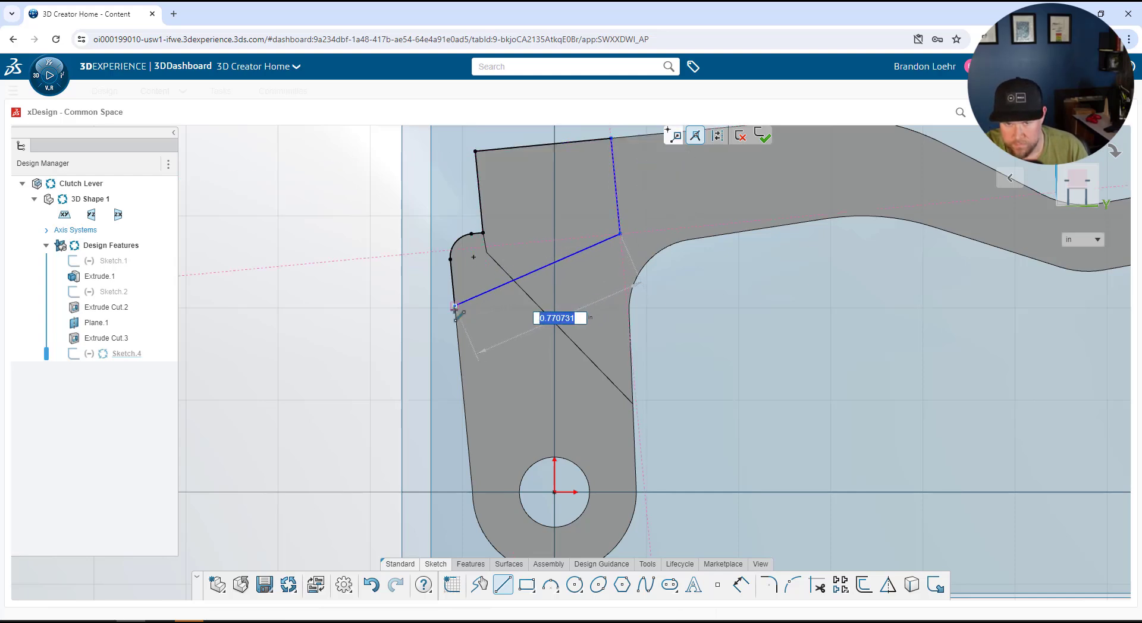
click(456, 306)
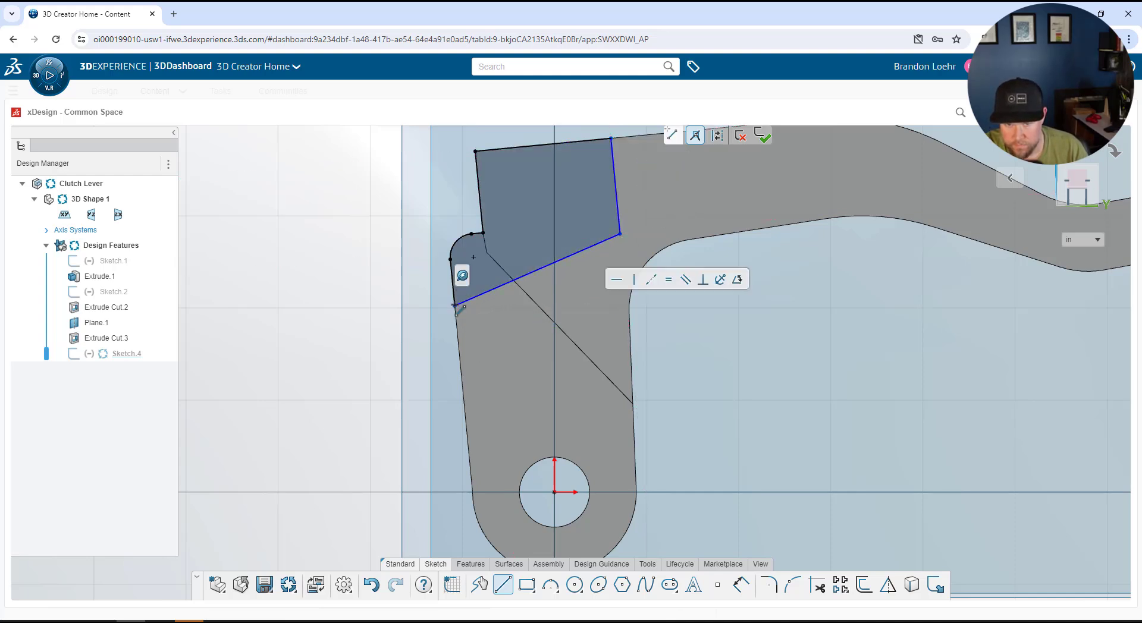
- Fillet the profile's inner lower corner with a 0.25 in radius and exit the sketch
click(768, 588)
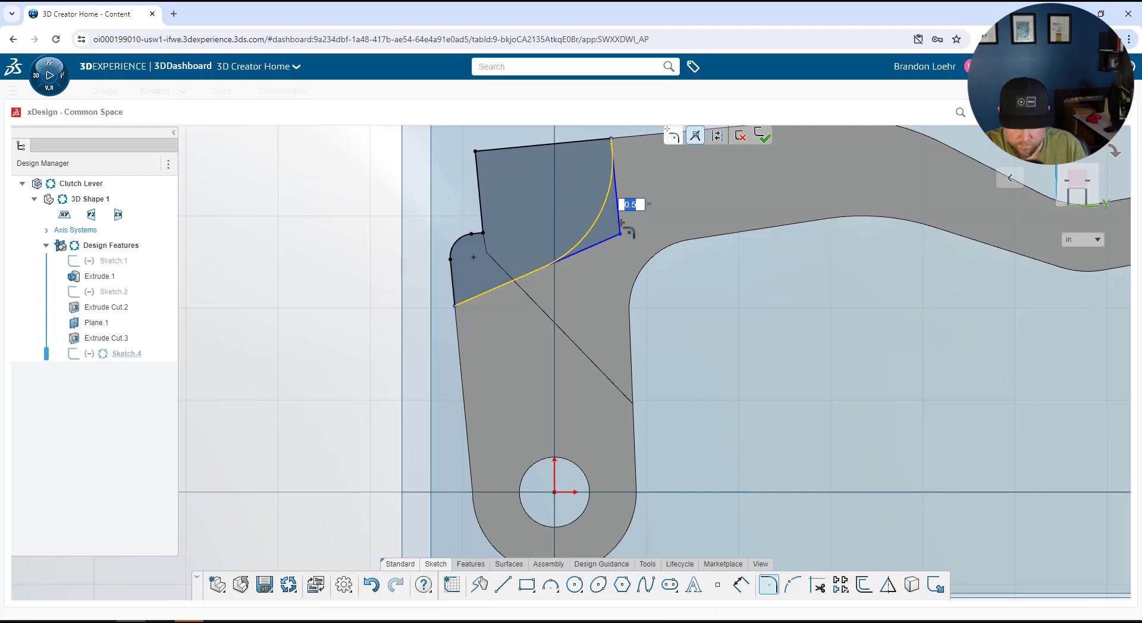
key(Return)
scroll(541, 262, down, 1)
middle_drag(541, 261, 556, 313)
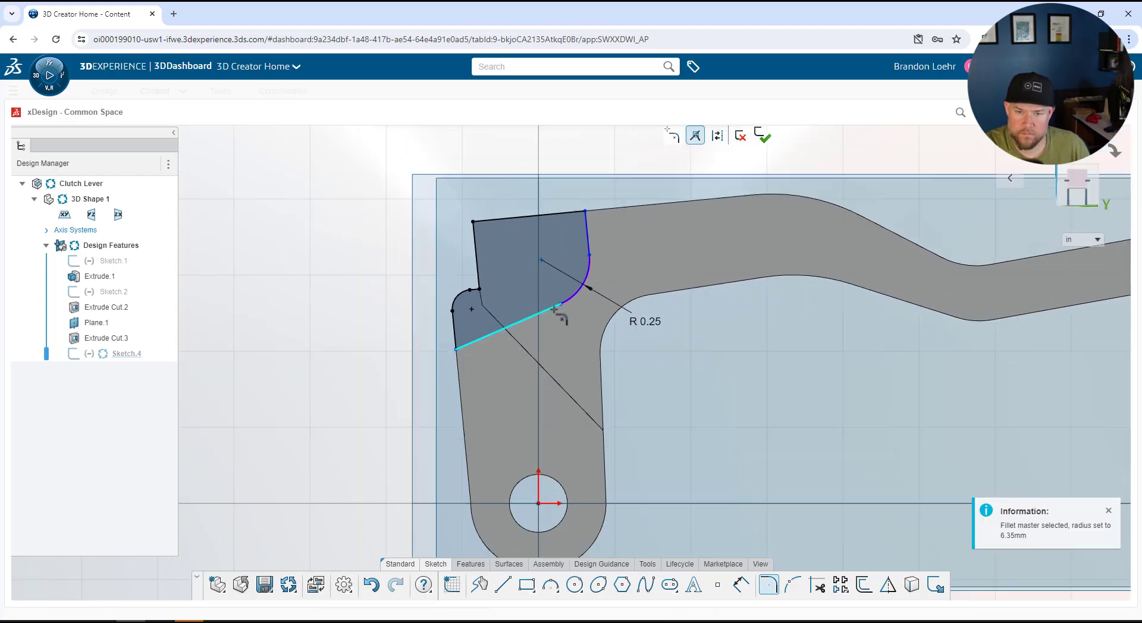
click(763, 136)
- Start a blind extruded cut from the new closed profile, 0.15 in deep, with the direction reversed into the lever
middle_drag(552, 329, 714, 357)
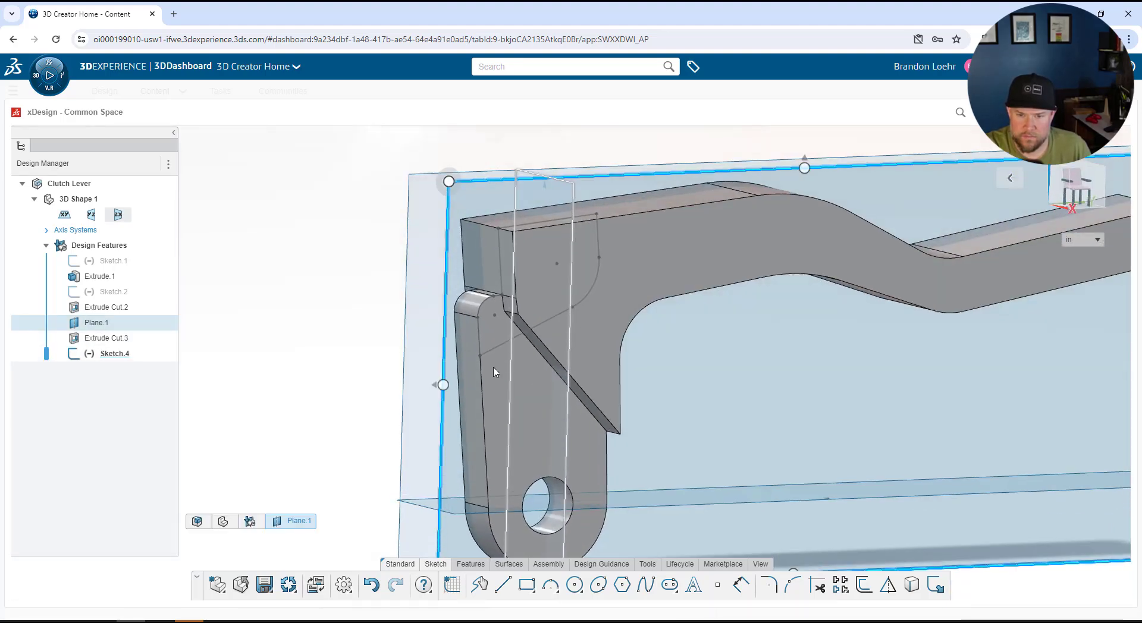
click(520, 351)
click(470, 563)
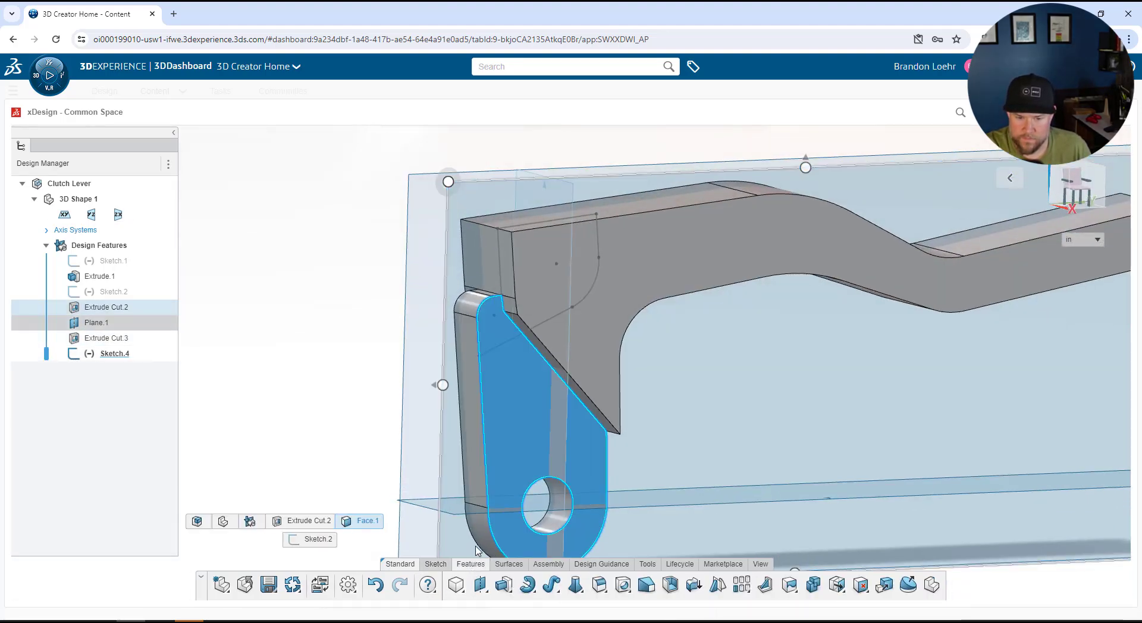
click(510, 595)
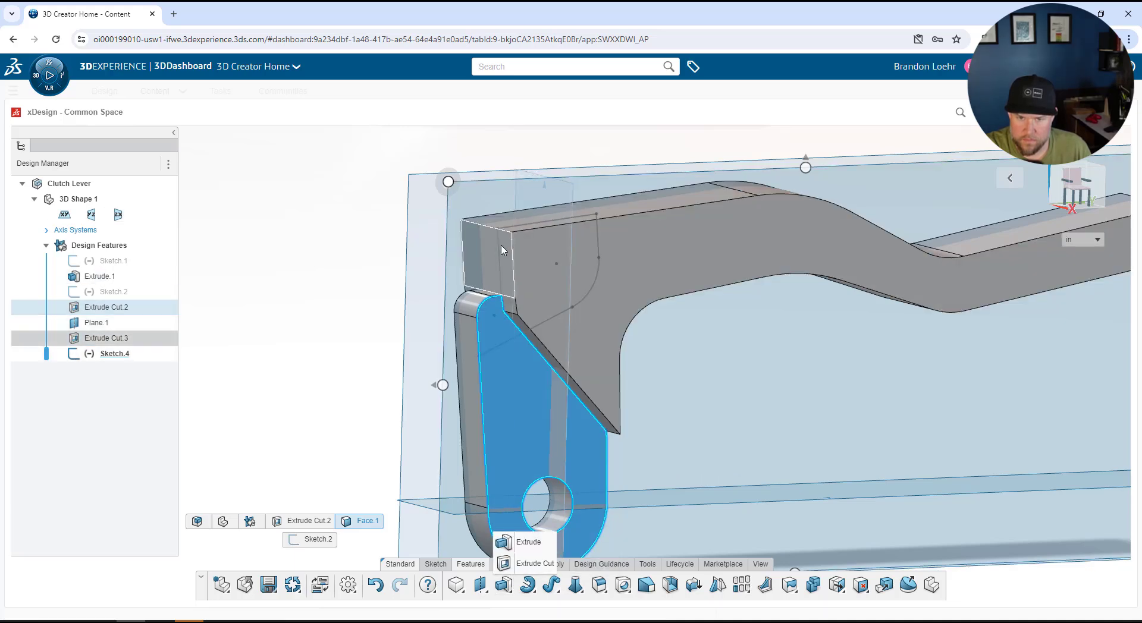
click(500, 326)
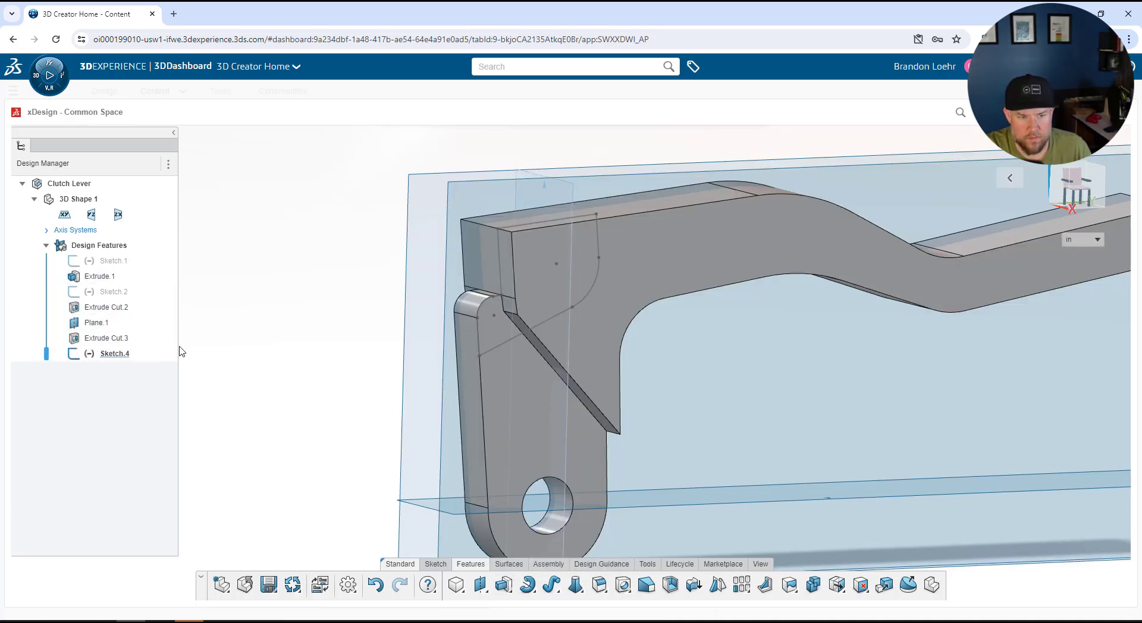
click(143, 354)
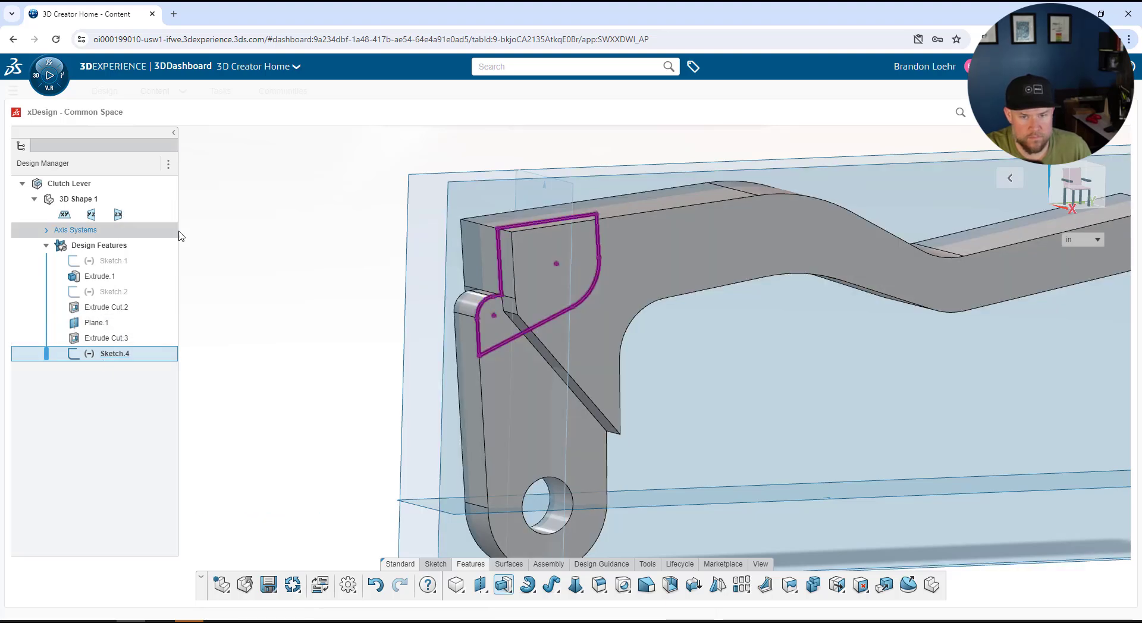
middle_drag(471, 332, 416, 363)
click(281, 328)
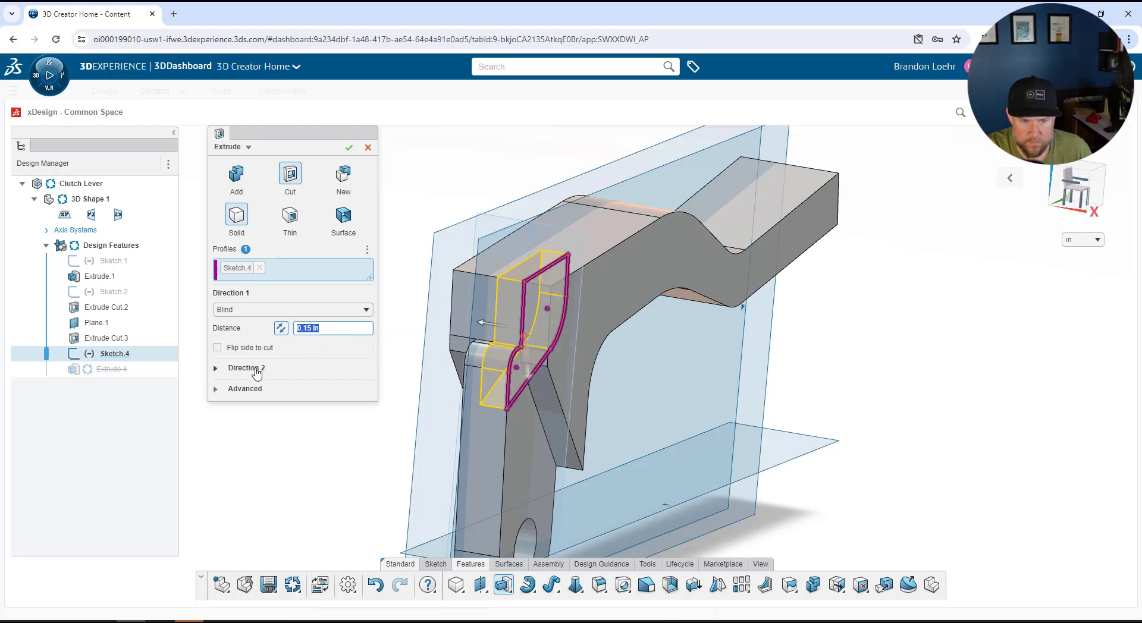
- Start the slot cut from a 0.05 in offset, reverse the offset direction into the lever, and complete the cut
click(245, 389)
click(262, 421)
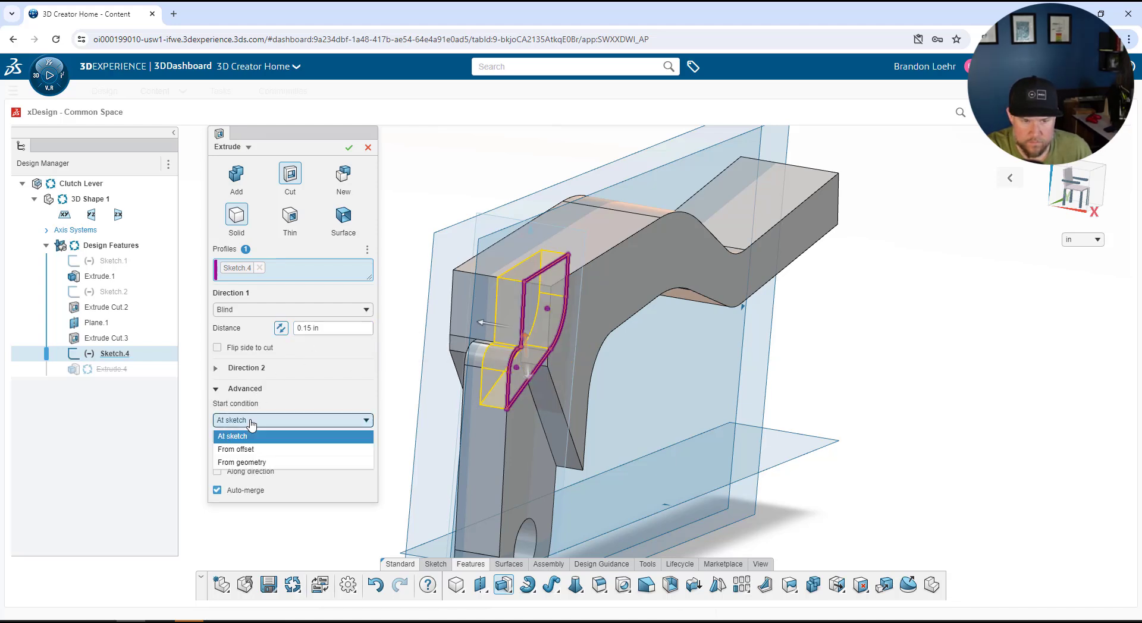
click(260, 447)
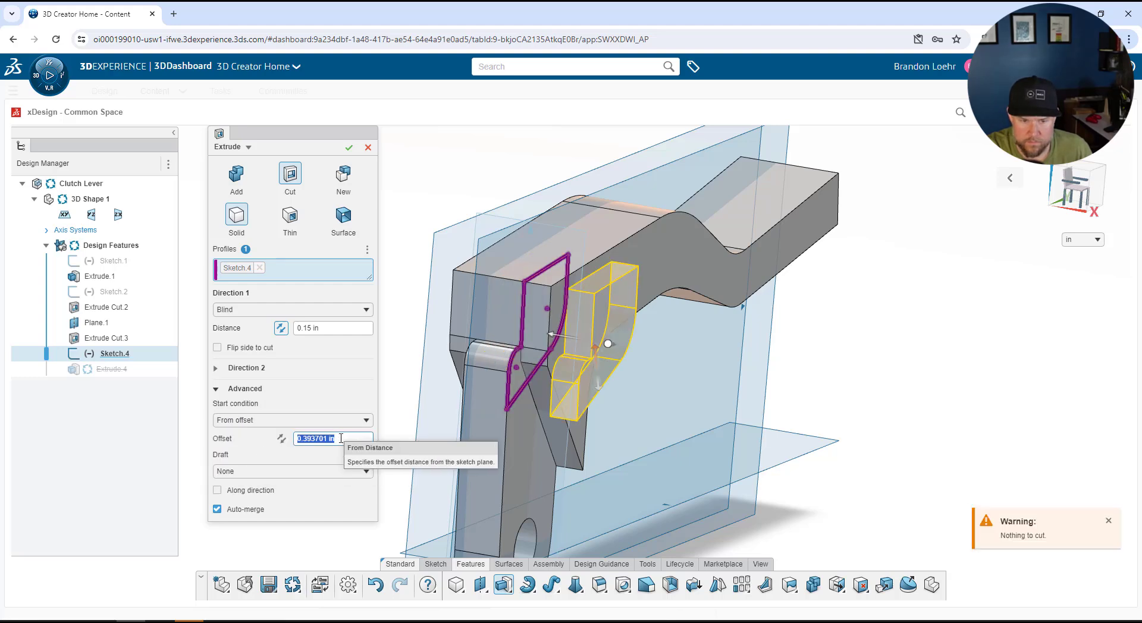
click(281, 439)
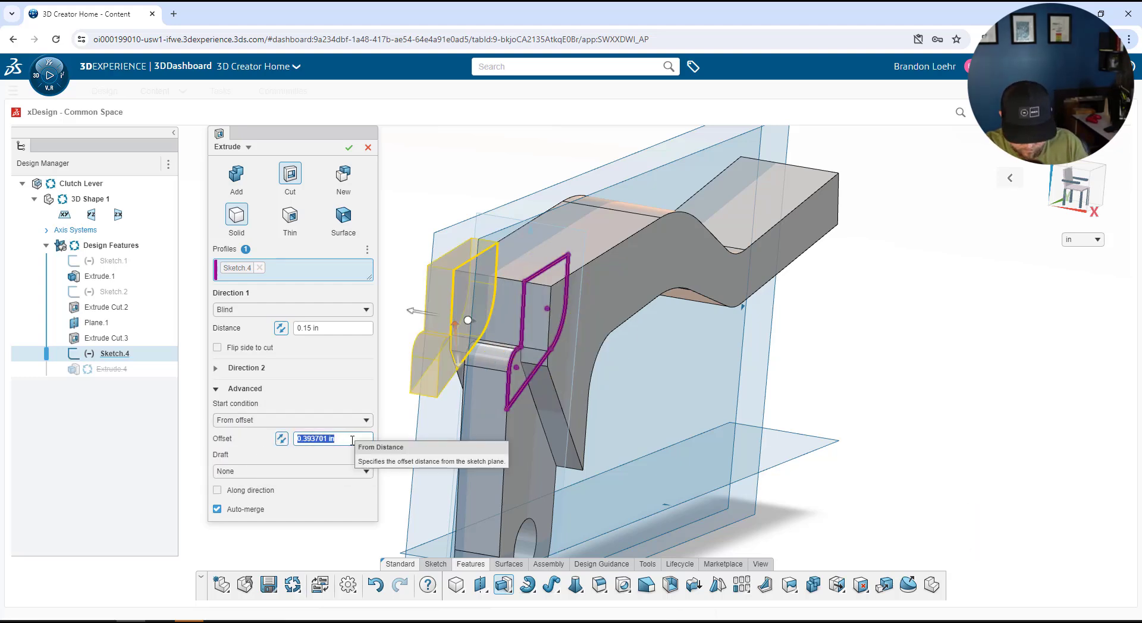
key(Return)
middle_drag(452, 417, 485, 293)
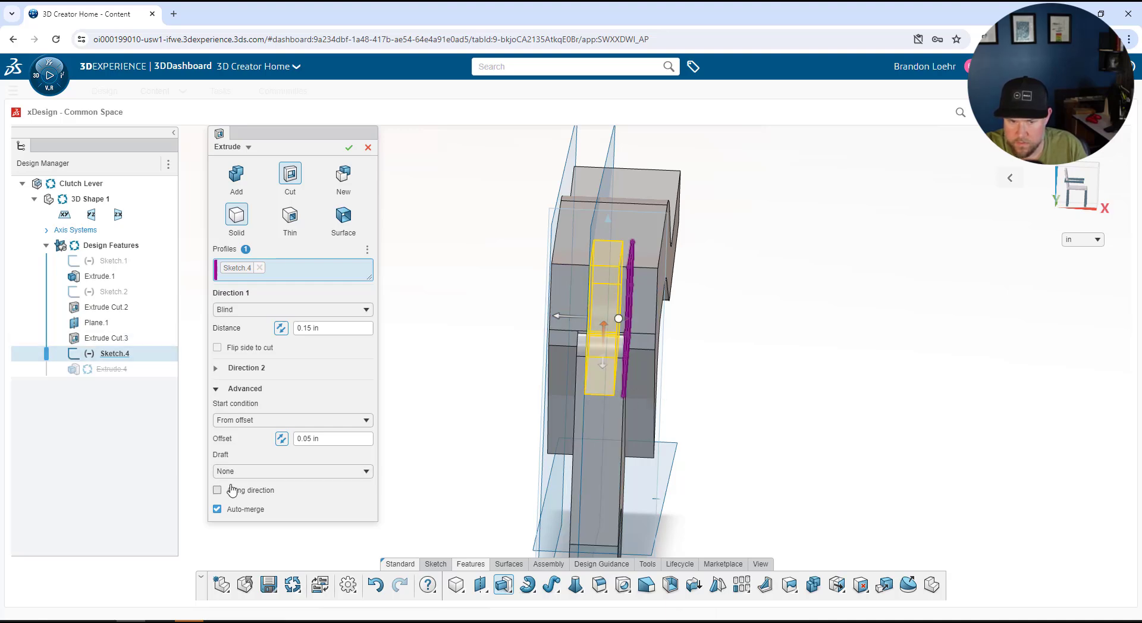
click(348, 148)
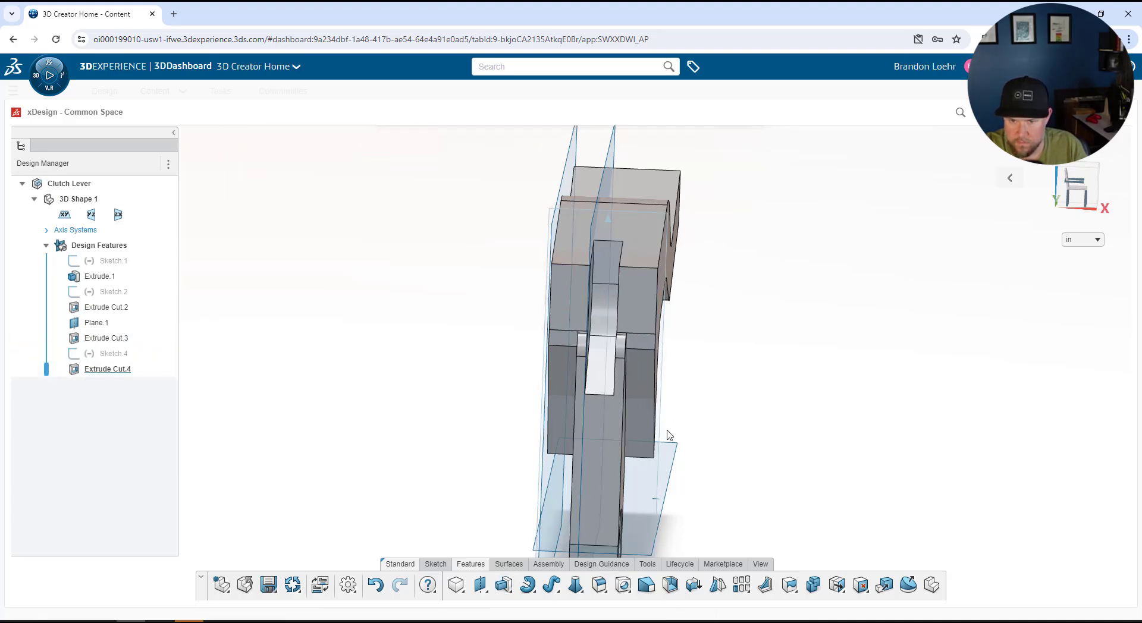
- Sketch on the lever's side face two lines along its lower edge and a 0.15 in line running down from its top edge
middle_drag(668, 435, 462, 415)
click(592, 386)
click(576, 316)
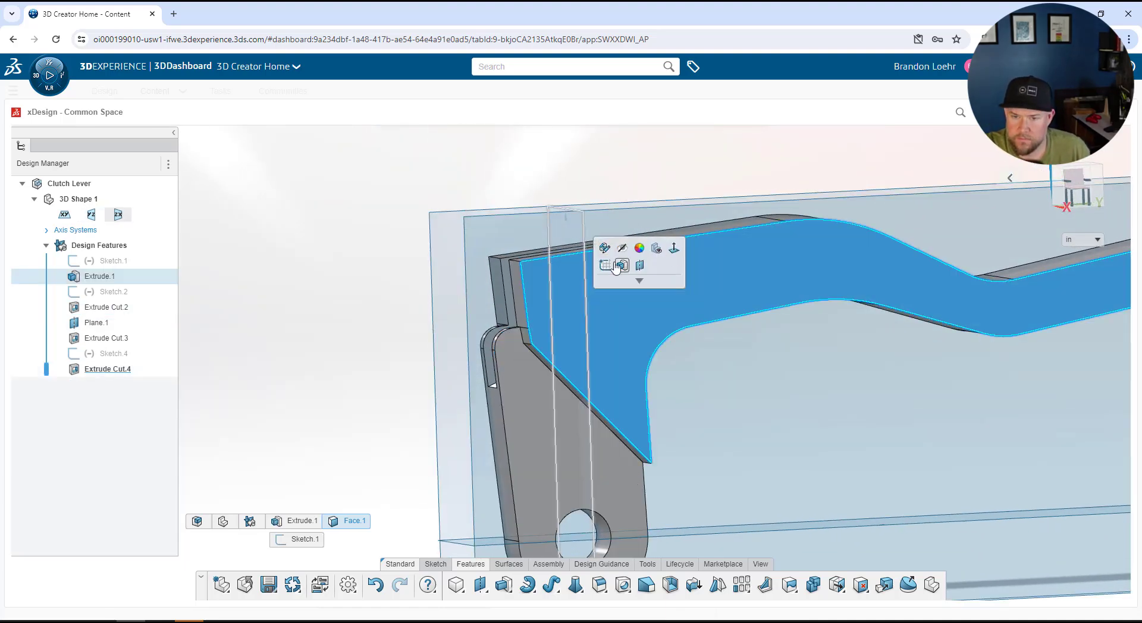
click(604, 269)
click(617, 261)
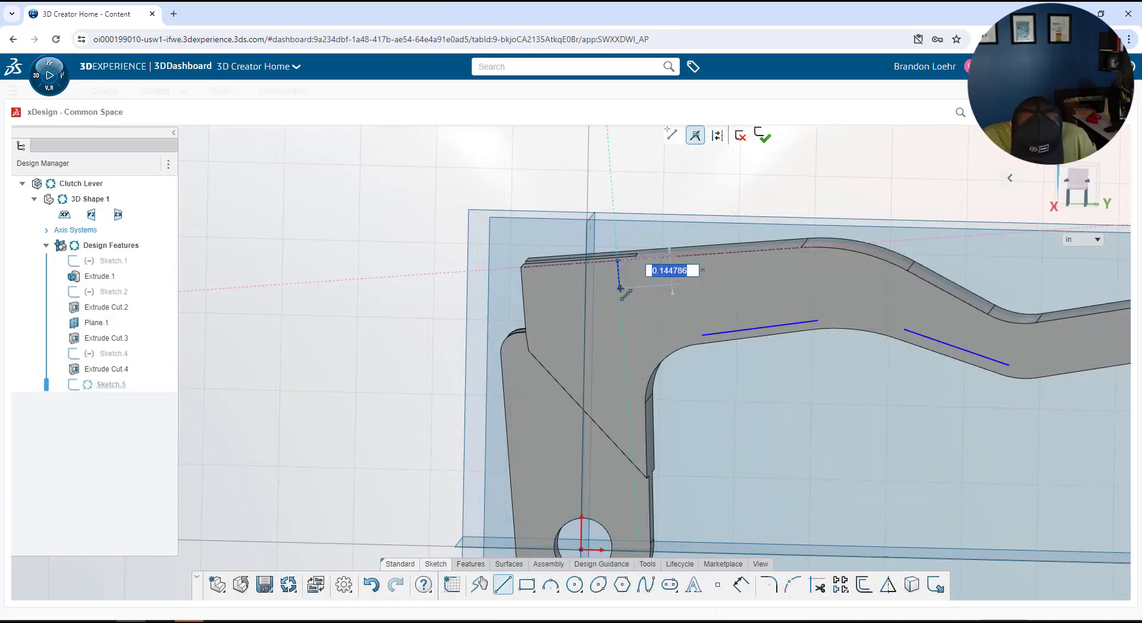
key(Escape)
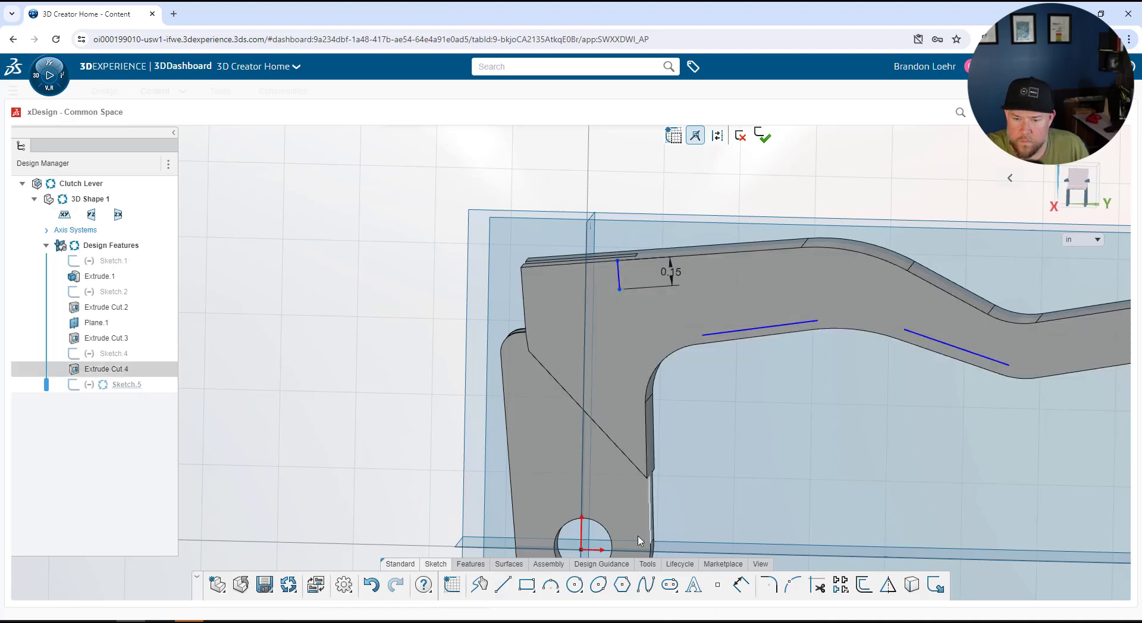
- Draw a 0.3 in diameter circle inside the lever beside the lower end of the 0.15 in line
click(575, 585)
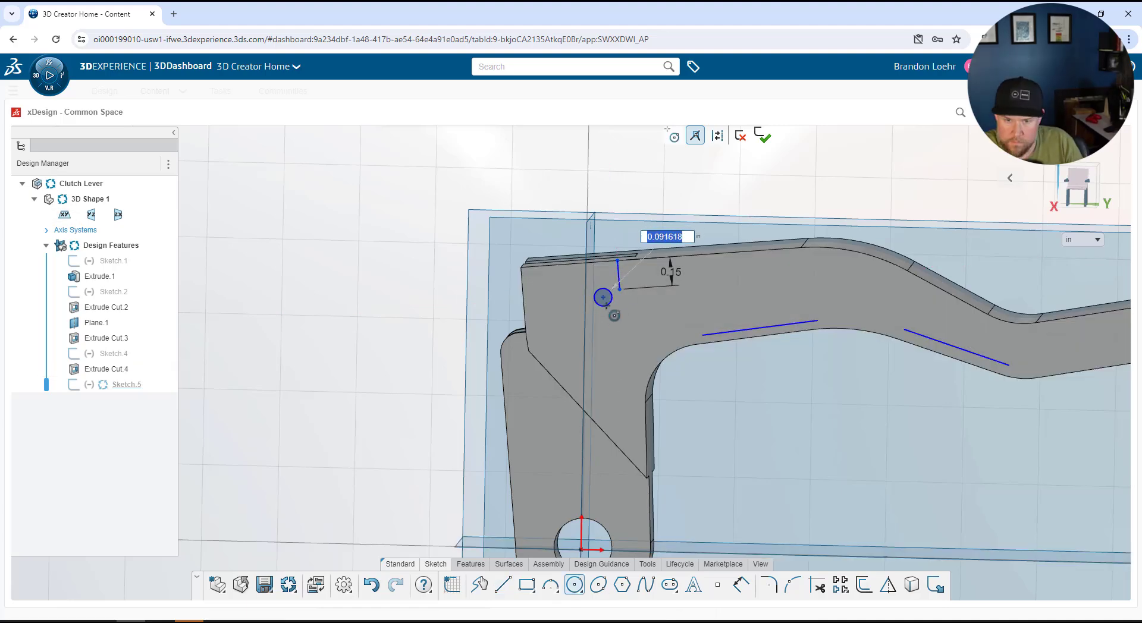
key(Return)
key(Escape)
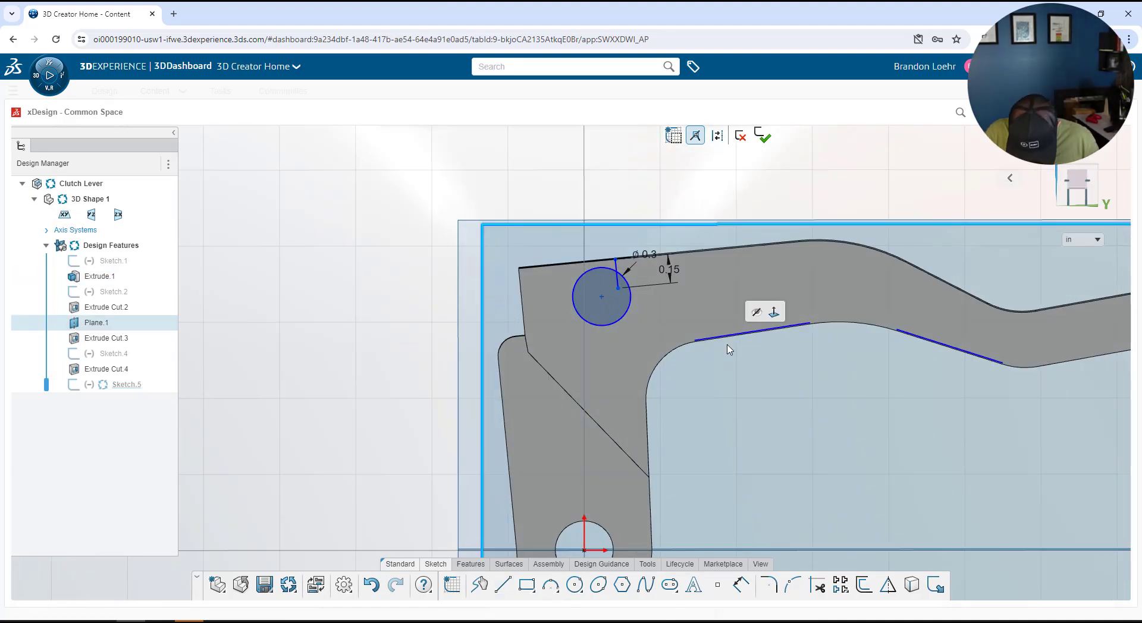
- Set the circle's diameter to 0.25 in and position it so its edge meets the lower end of the 0.15 in line
click(608, 294)
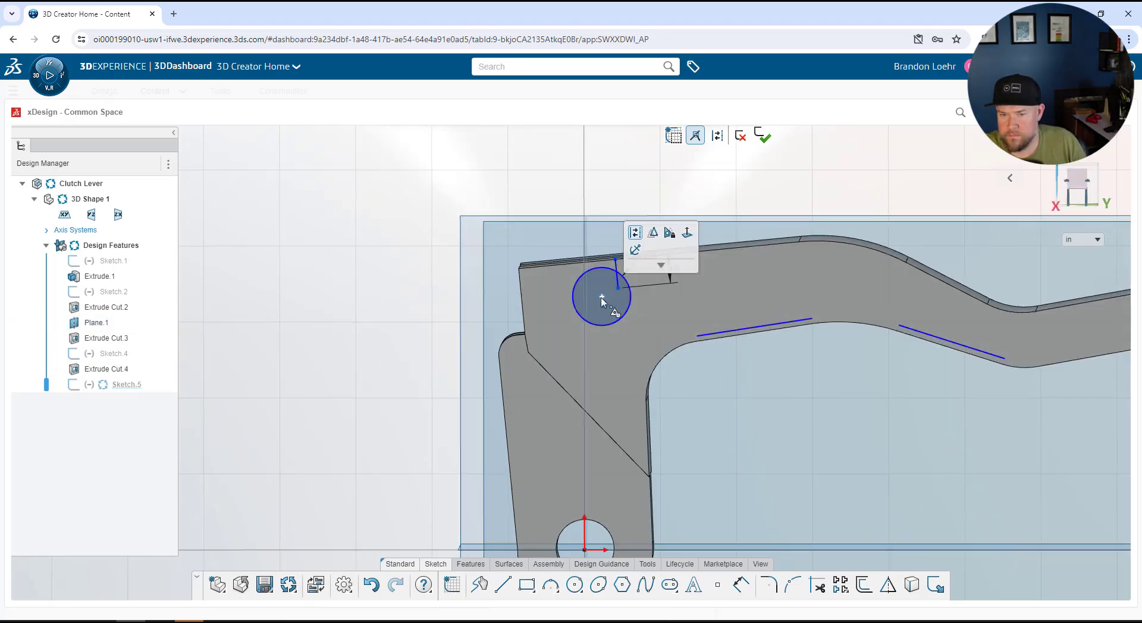
click(601, 298)
drag(602, 297, 598, 307)
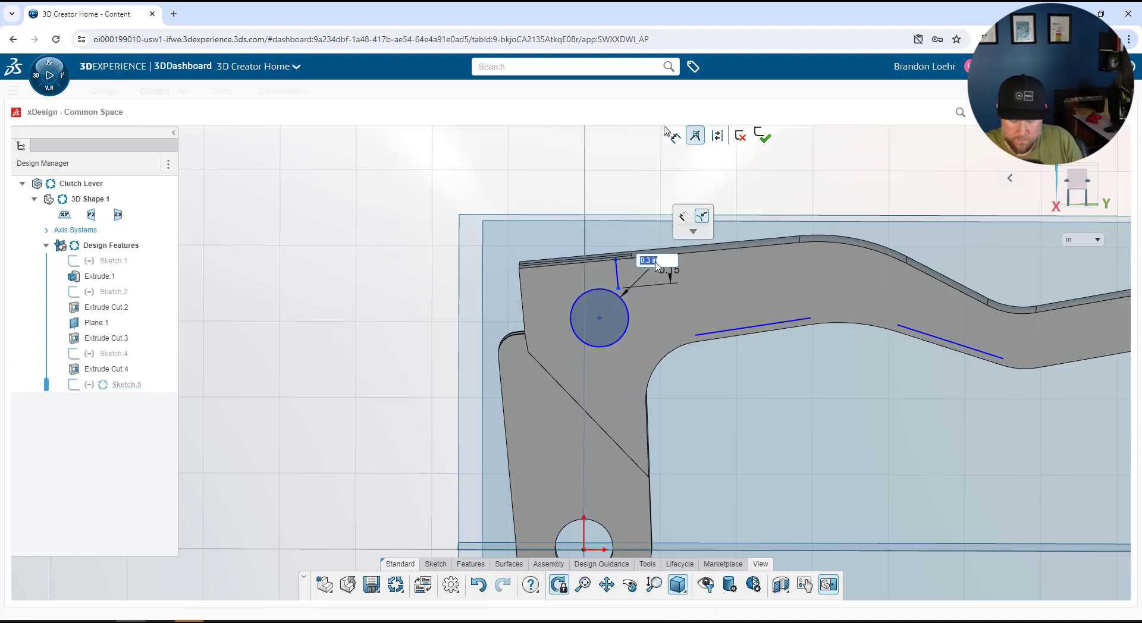
click(617, 272)
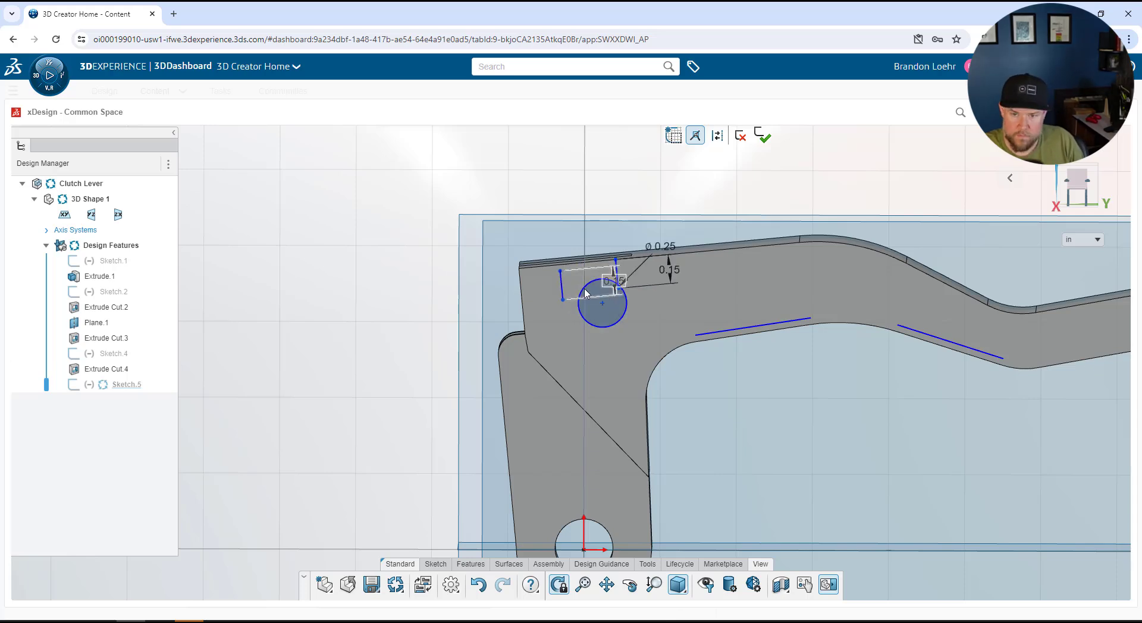
drag(586, 293, 610, 281)
scroll(609, 281, down, 3)
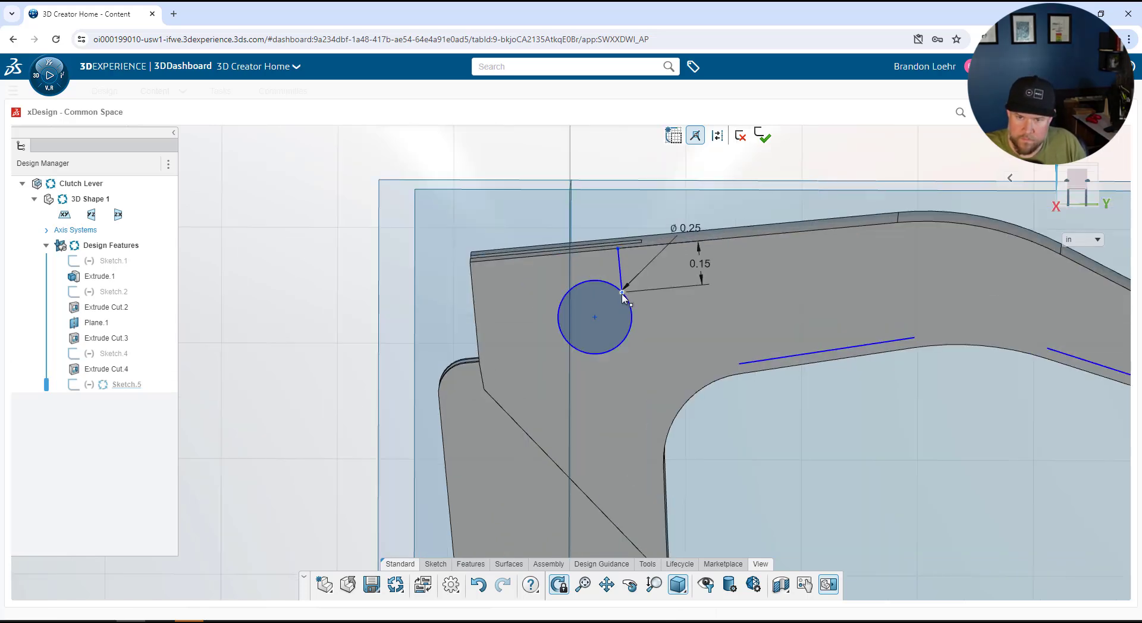
- Draw a second line from the lever's top edge to the circle's opposite side and trim the arc between the two lines
key(l)
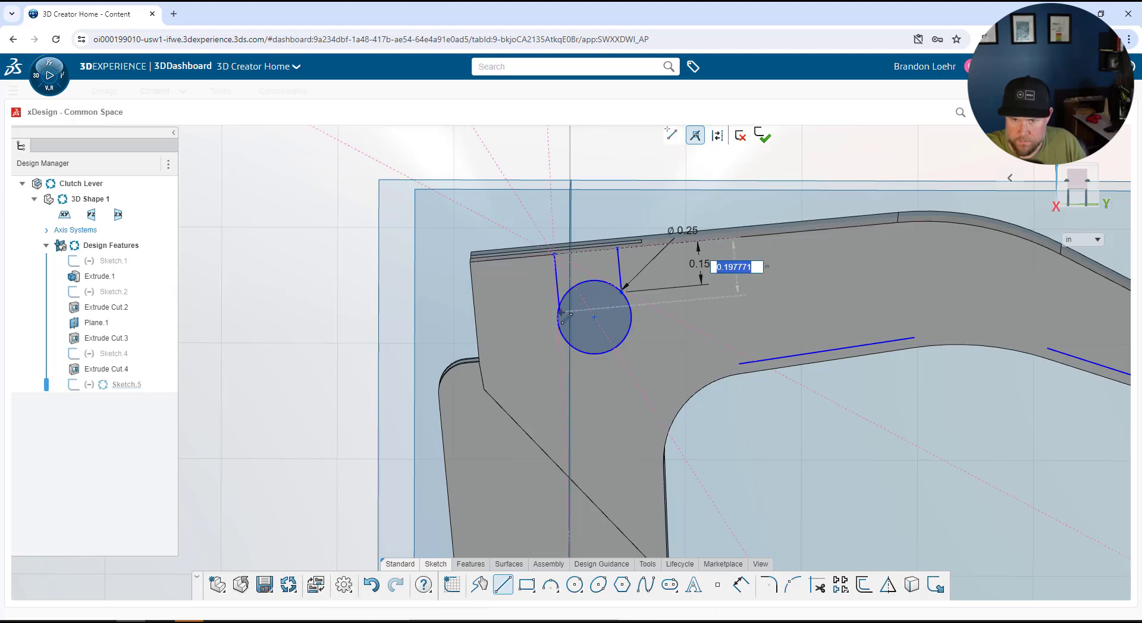
click(599, 289)
scroll(619, 290, down, 5)
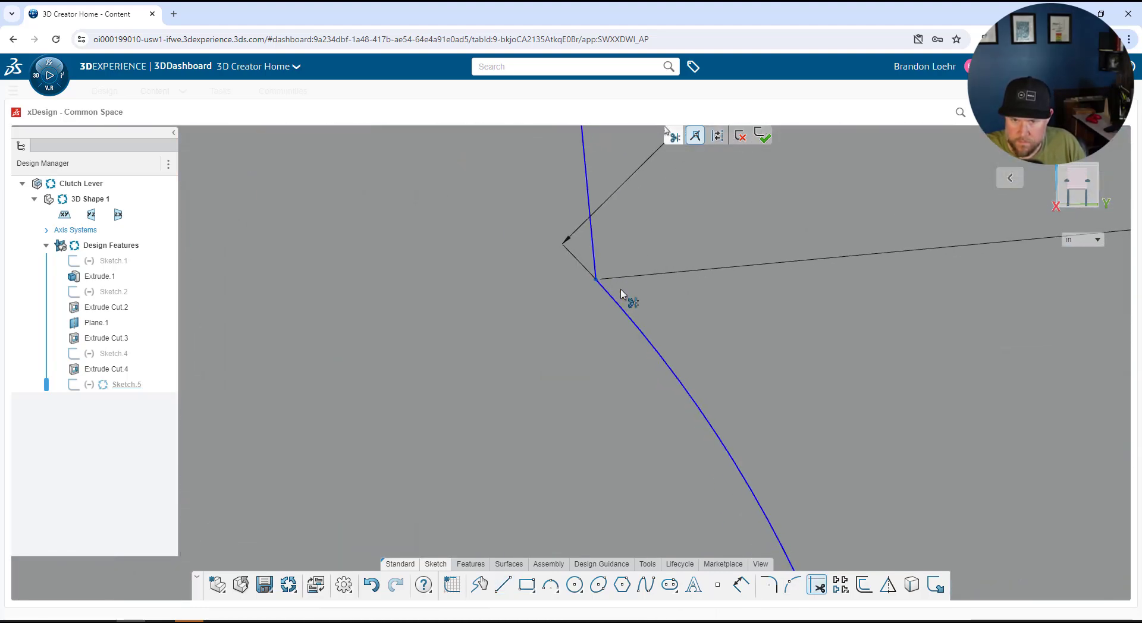
- Close the keyhole-shaped profile with a line along the lever's top edge between the upper ends of its two side lines
scroll(620, 289, up, 3)
click(565, 281)
click(502, 584)
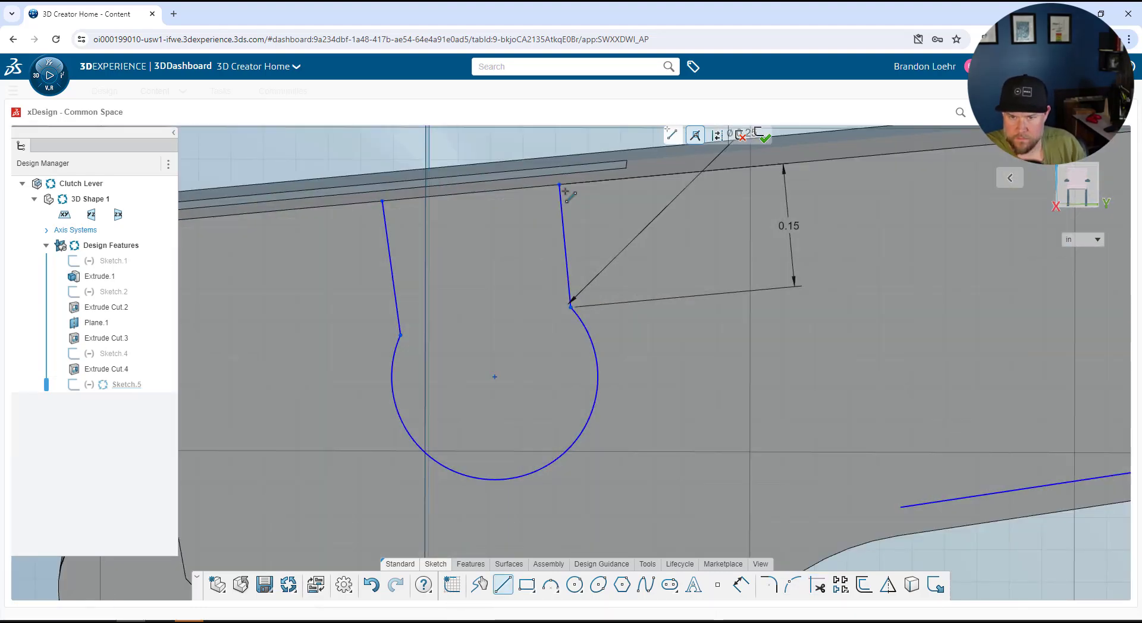
click(382, 201)
scroll(497, 372, up, 5)
key(Escape)
- Unlock view rotation, set the profile circle's diameter to 0.3 in and finish the sketch
click(761, 565)
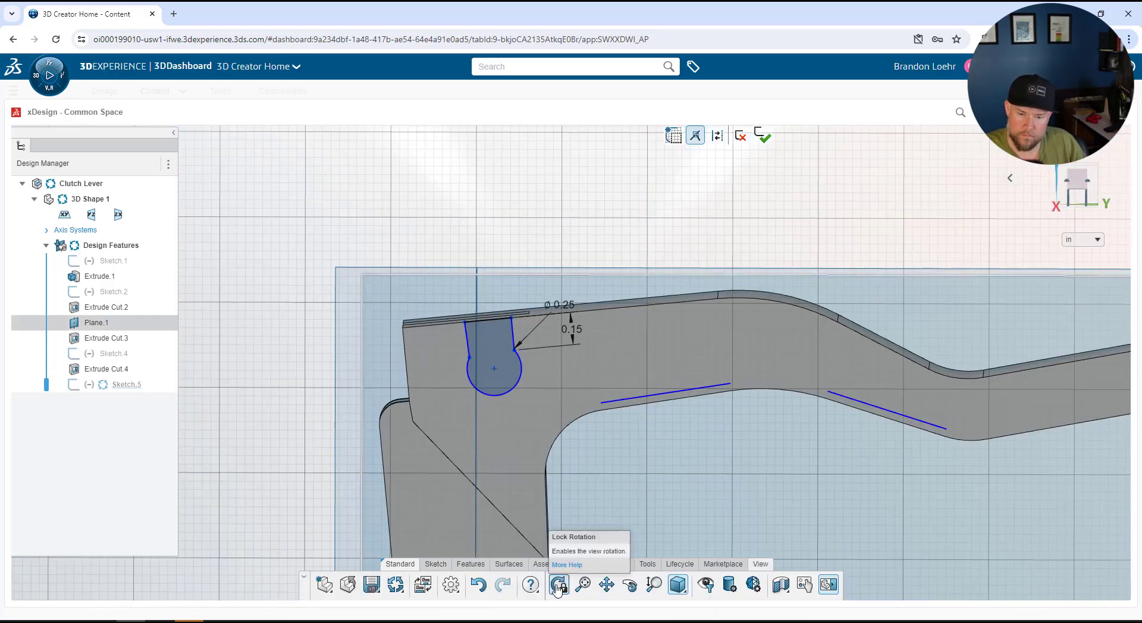
click(559, 585)
middle_drag(621, 482, 582, 377)
scroll(505, 448, up, 5)
scroll(505, 403, up, 5)
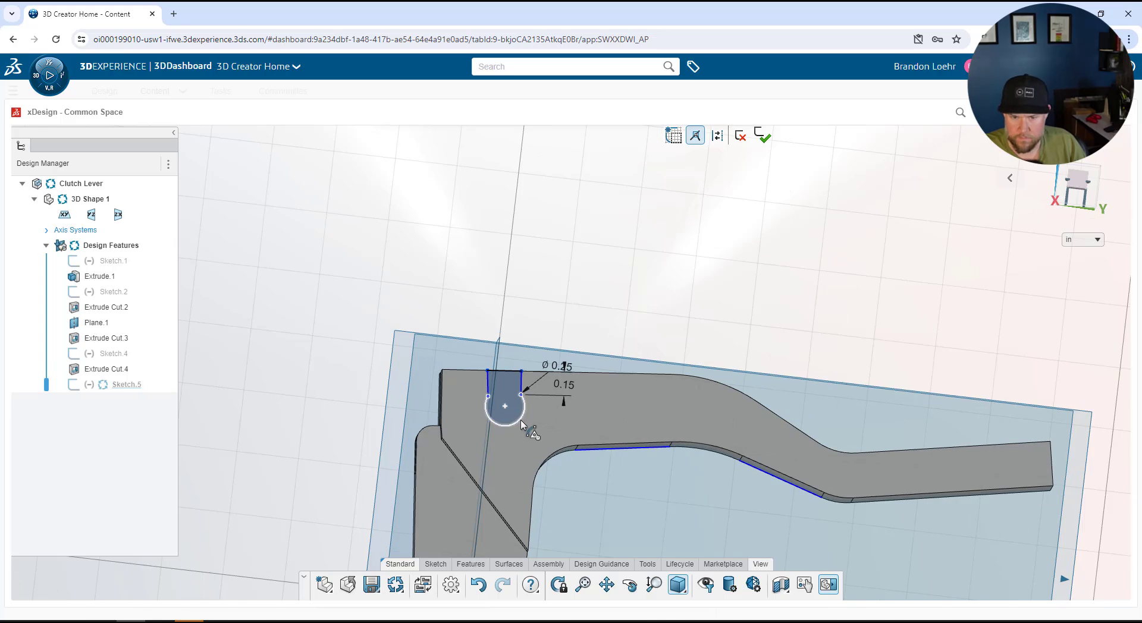
click(524, 418)
click(549, 357)
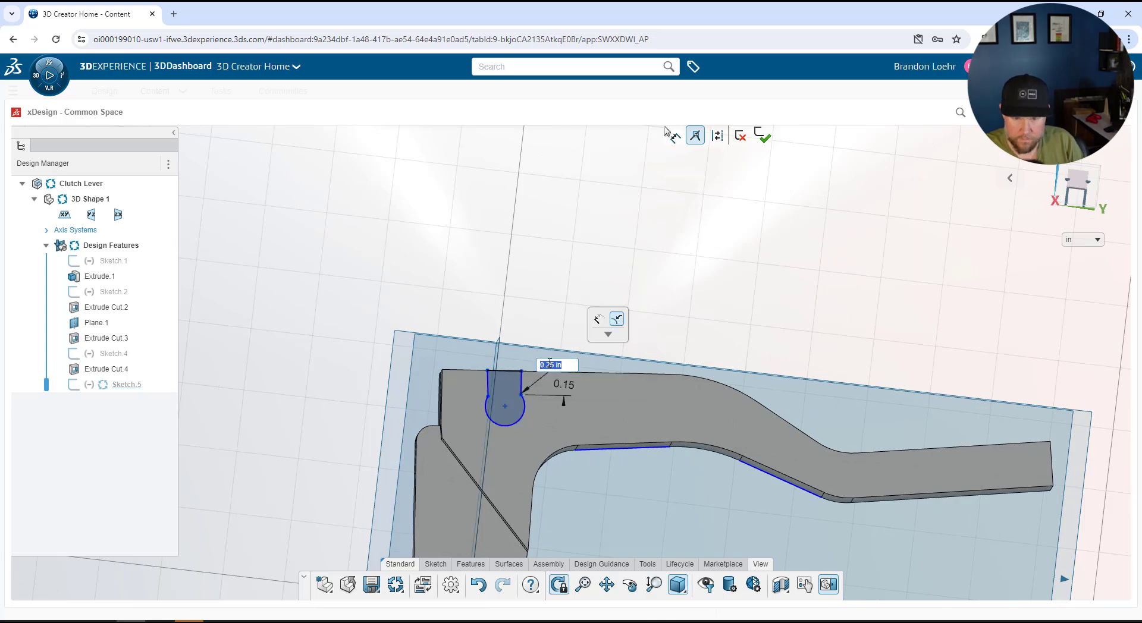
click(546, 370)
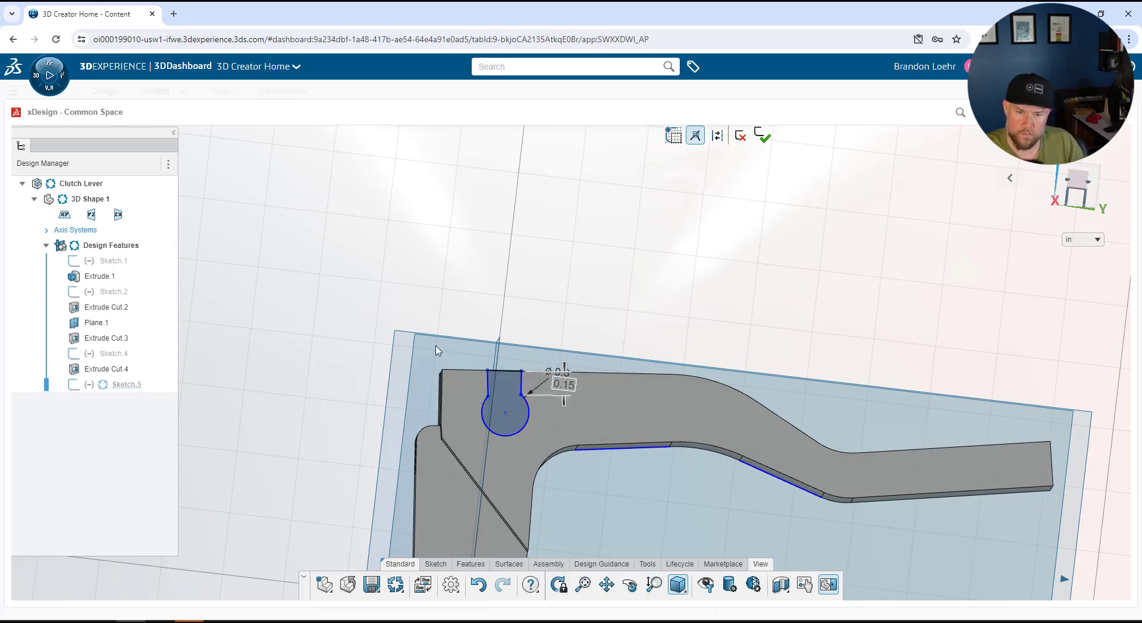
click(762, 136)
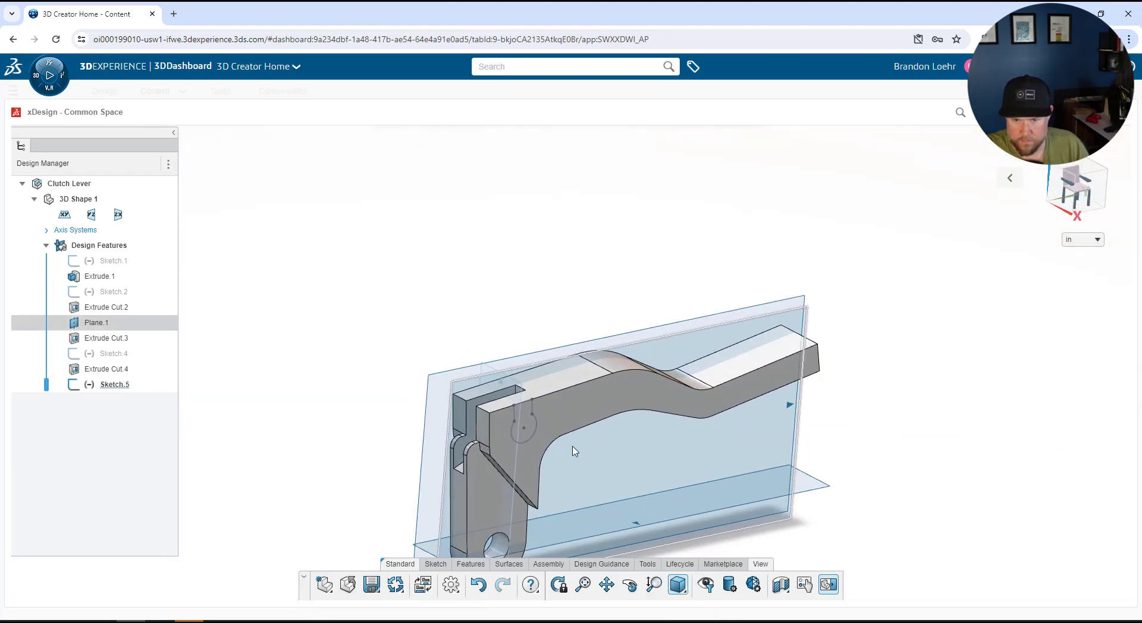
- Extrude the keyhole-shaped sketch as a blind solid cut 0.2 in deep into the lever
click(574, 452)
click(114, 390)
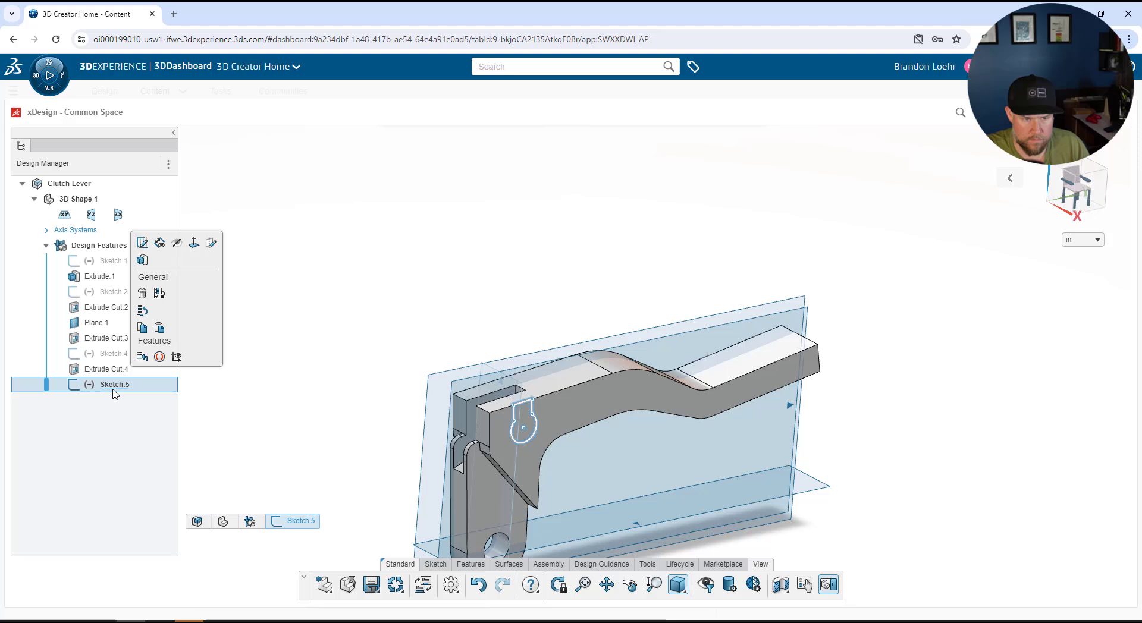
click(141, 254)
click(292, 177)
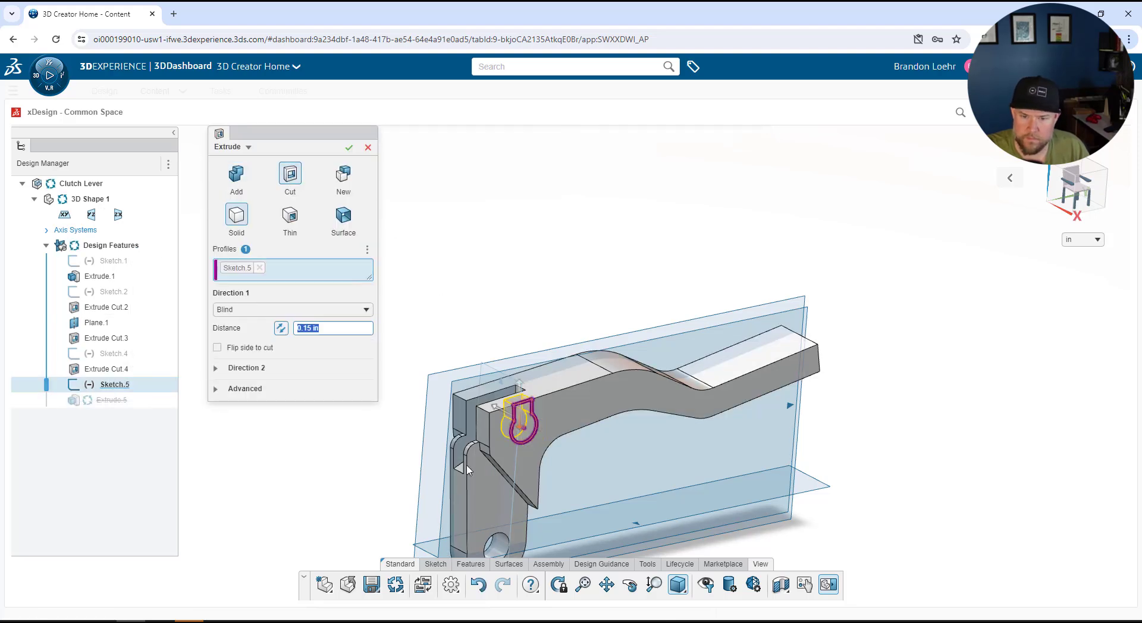
middle_drag(467, 470, 838, 504)
click(317, 331)
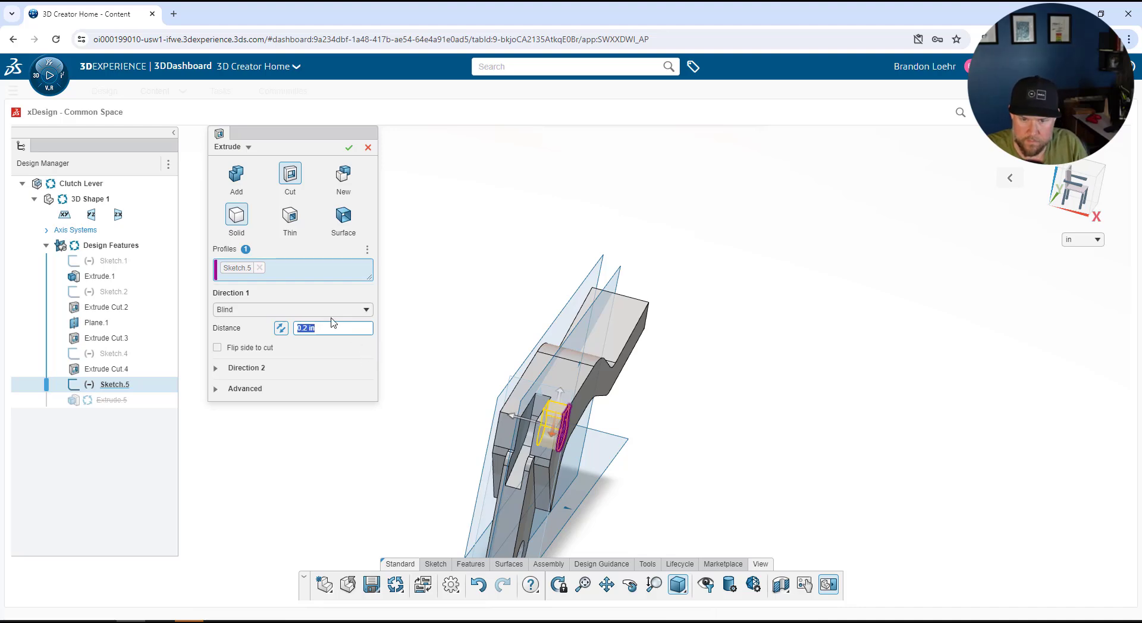
middle_drag(440, 405, 602, 471)
click(349, 148)
click(602, 471)
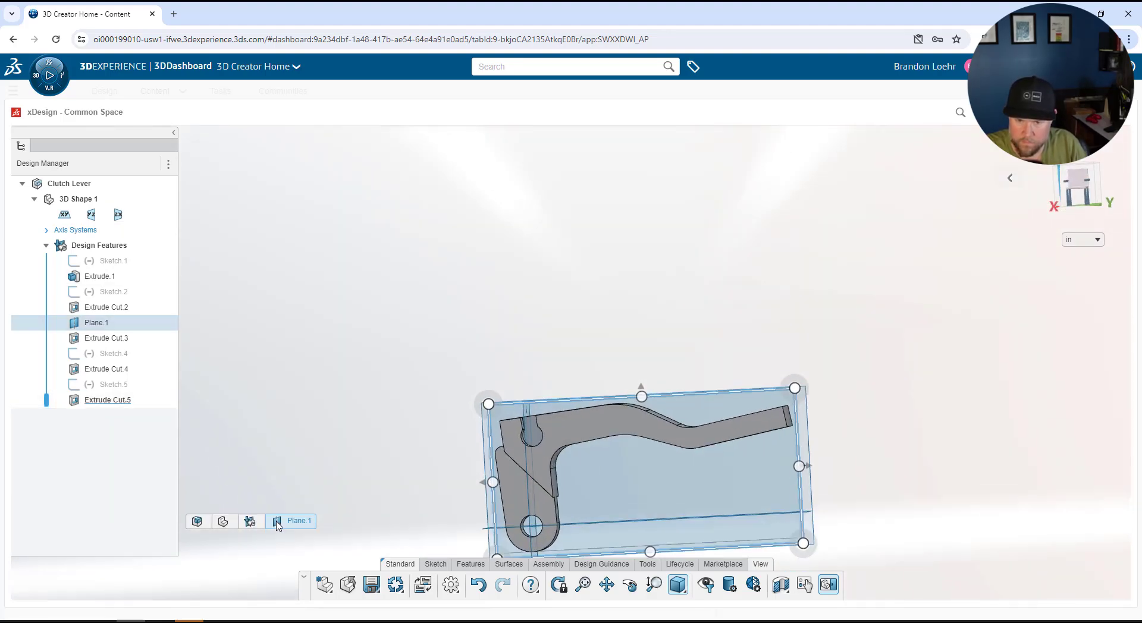
- Apply a constant 0.1 in radius fillet along the upper edges of the lever arm
middle_drag(723, 493, 711, 462)
click(710, 453)
ctrl+middle_drag(662, 389, 853, 347)
scroll(661, 316, up, 5)
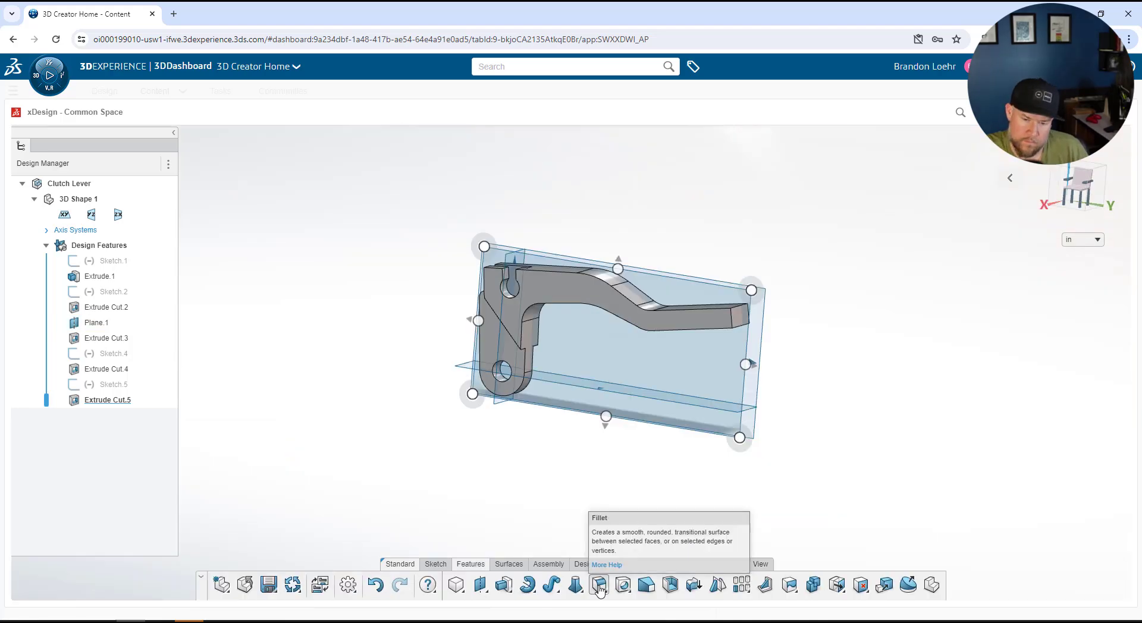
click(599, 586)
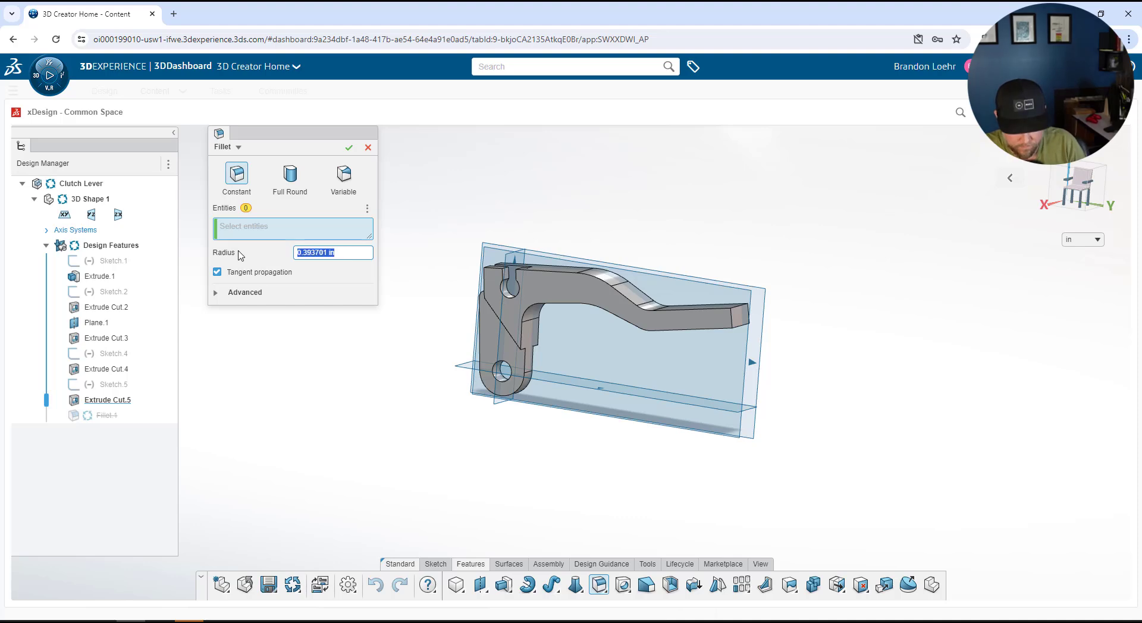
click(543, 280)
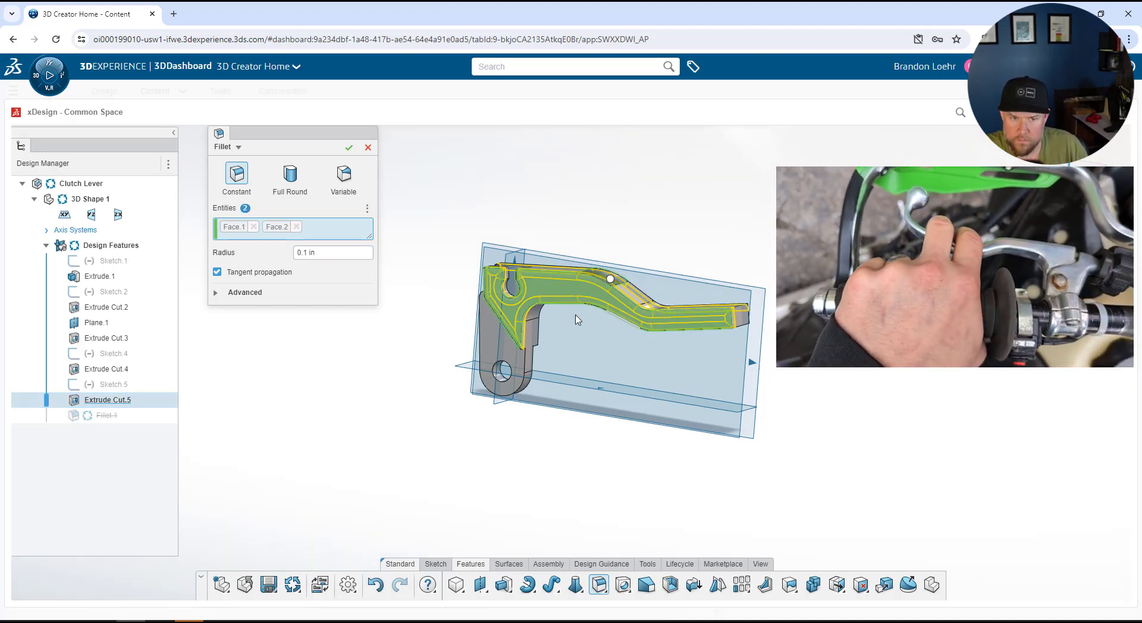
middle_drag(620, 324, 521, 370)
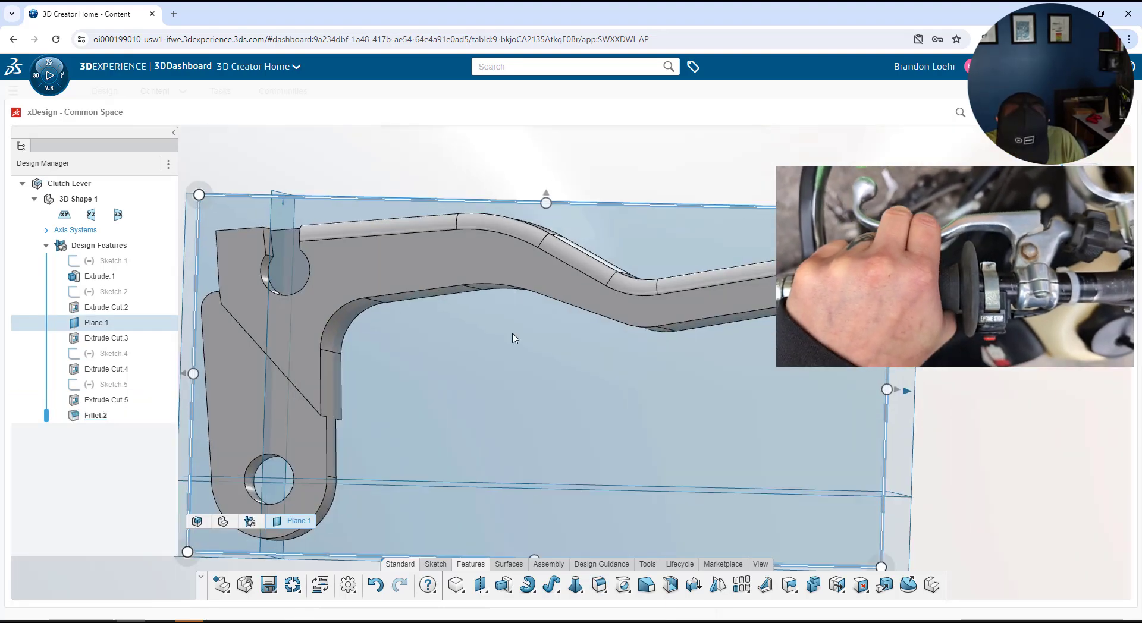
middle_drag(512, 337, 523, 452)
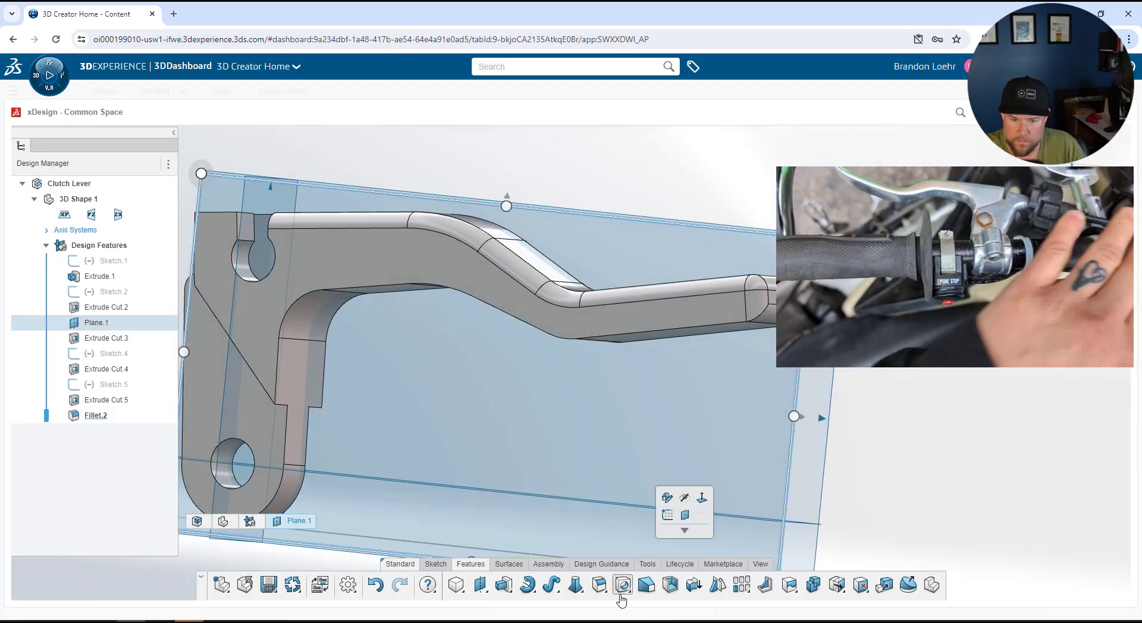
- Fillet the two lower edges of the lever arm with a 0.1 in radius, using tangent propagation
click(599, 584)
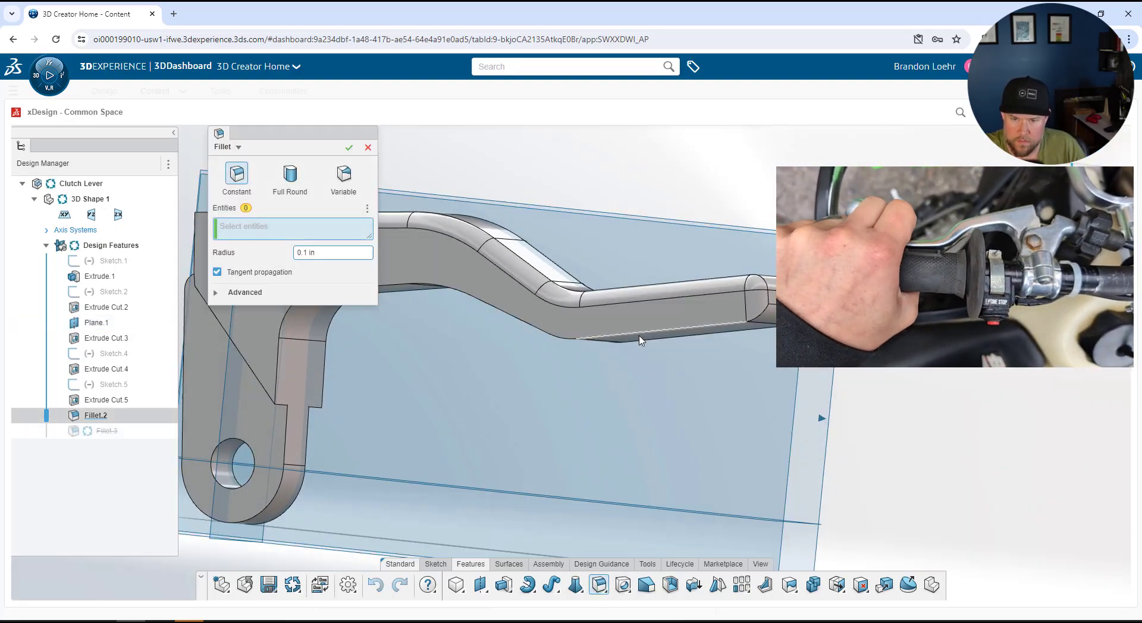
click(640, 339)
middle_drag(636, 381, 361, 326)
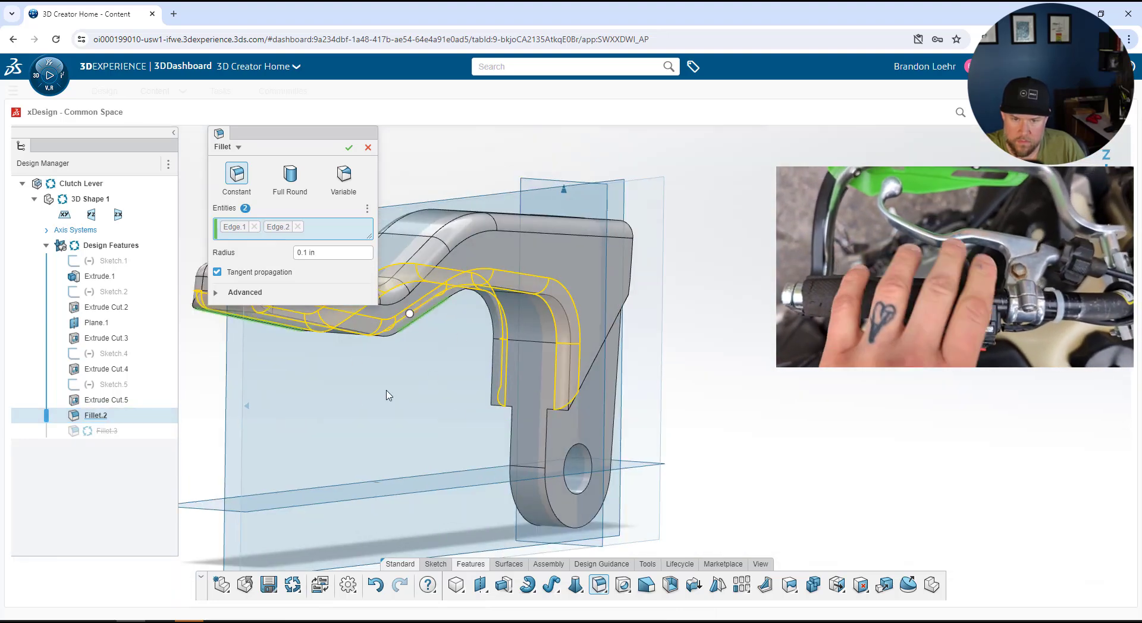
middle_drag(388, 395, 820, 410)
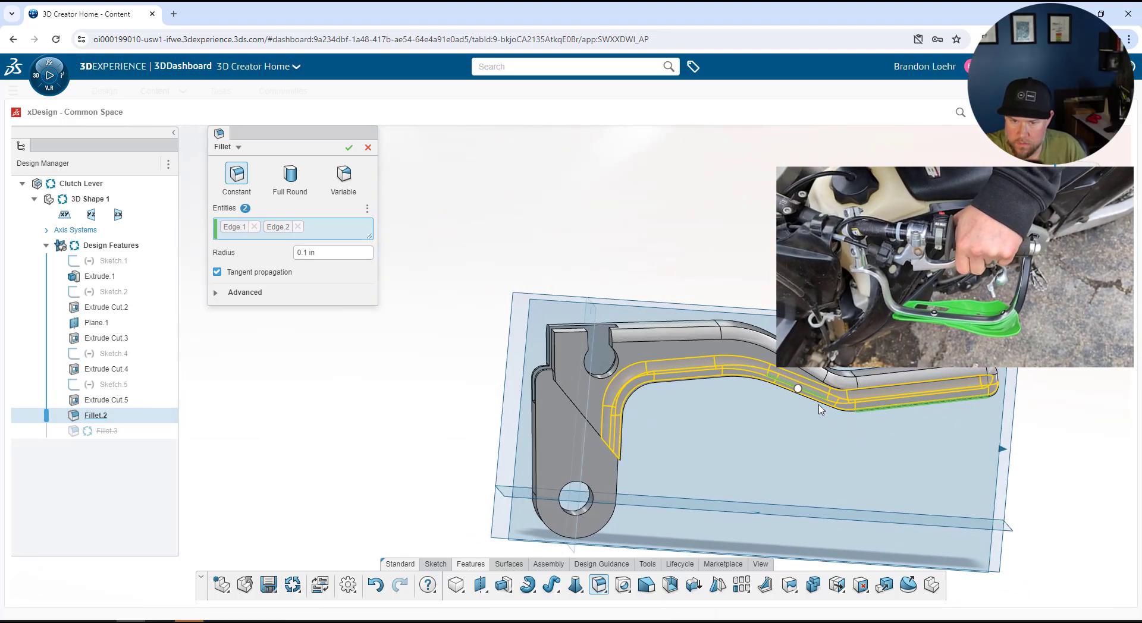
click(350, 148)
- Switch the lever model from xDesign to the xShape app
middle_drag(285, 381, 687, 397)
scroll(597, 345, up, 3)
middle_drag(601, 373, 538, 312)
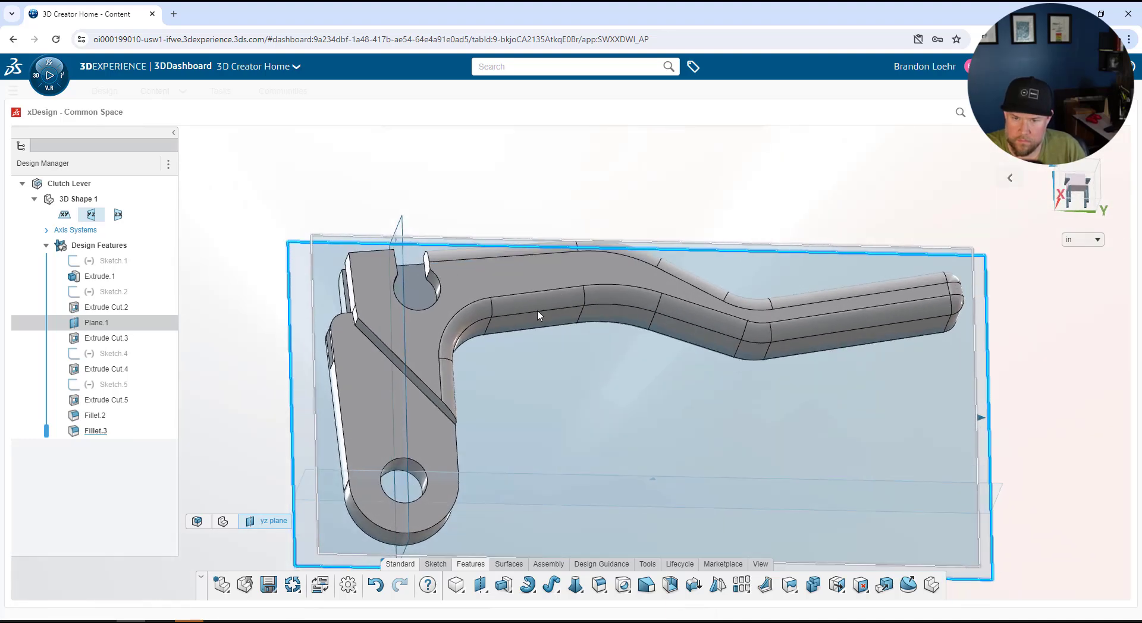
click(538, 316)
click(320, 585)
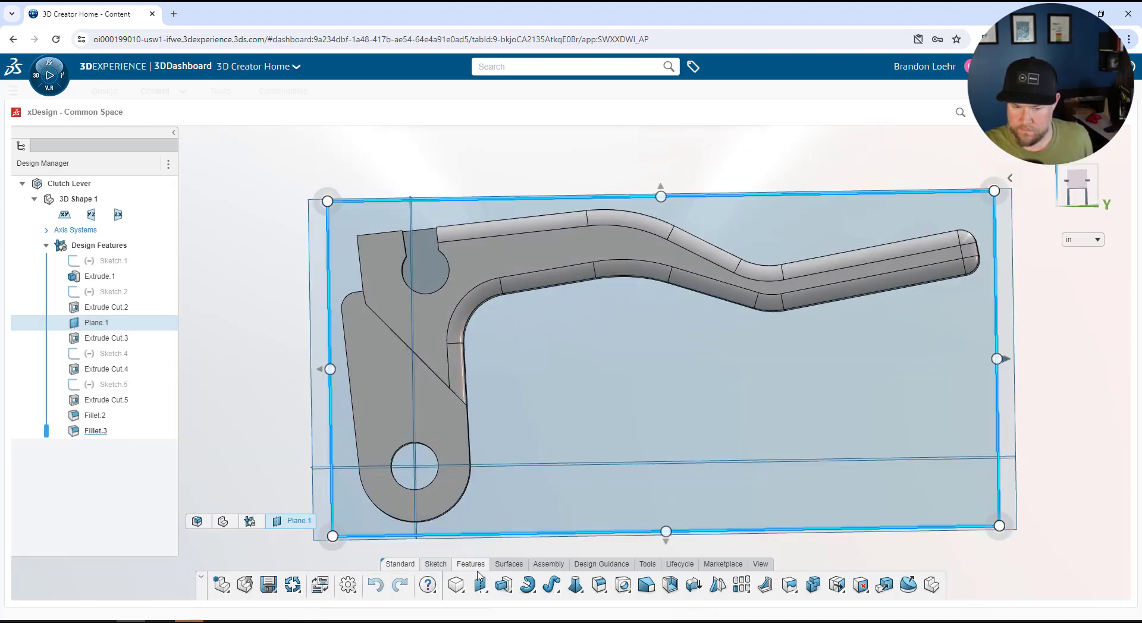
click(319, 585)
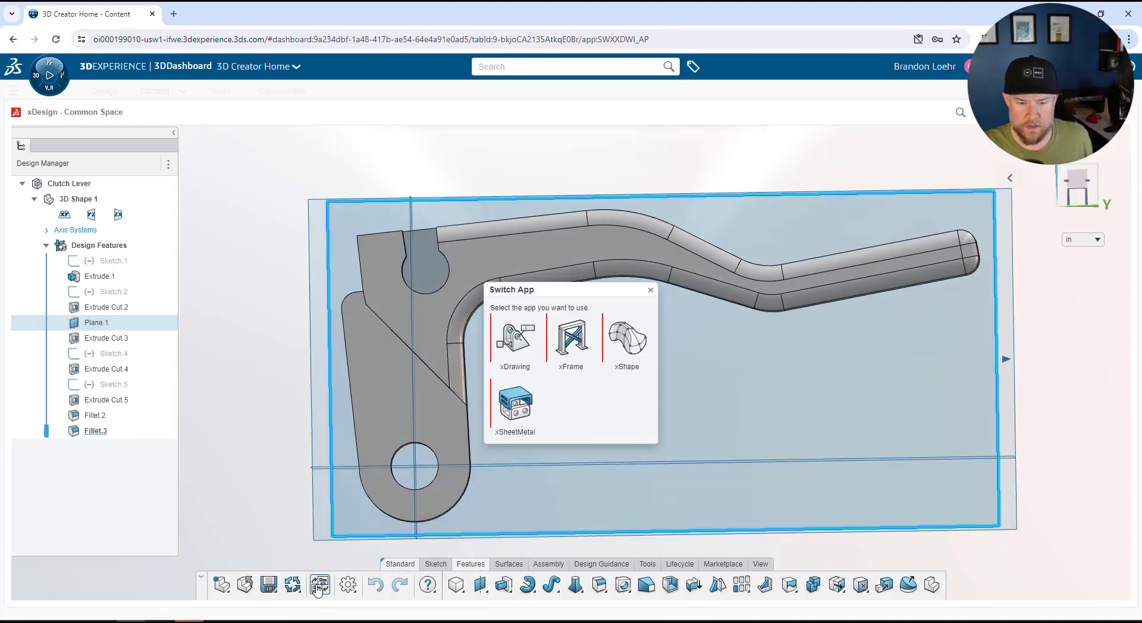
click(632, 353)
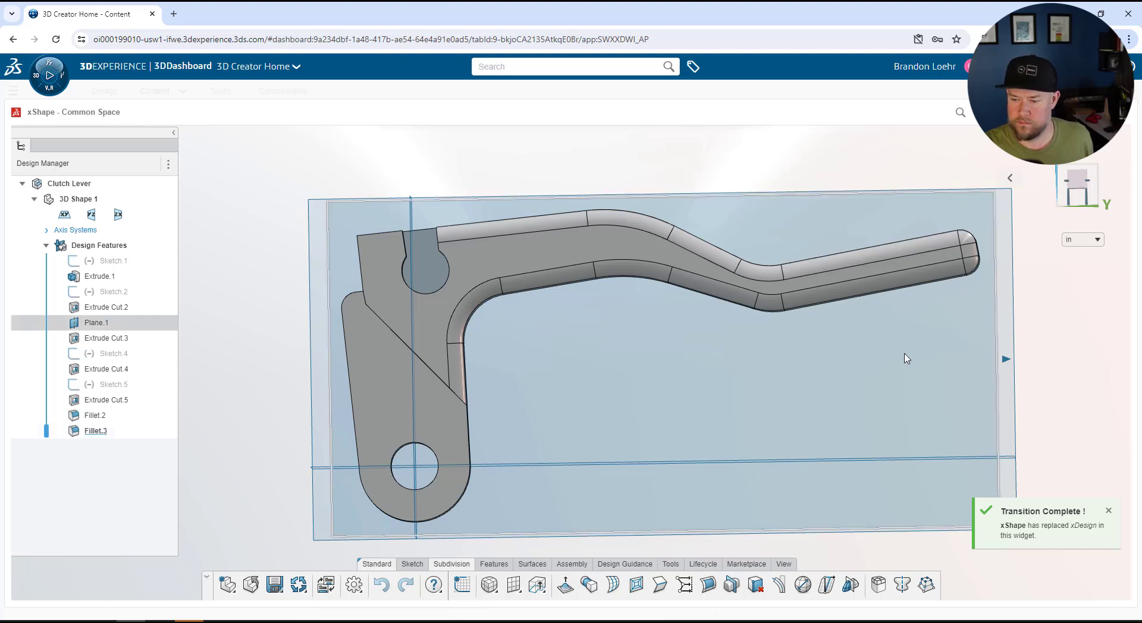
- Undo the existing subdivision net and create a subdivision net surface between the two long edges of the lever end's top face
scroll(849, 342, down, 2)
scroll(849, 359, up, 1)
click(803, 358)
middle_drag(803, 361, 673, 422)
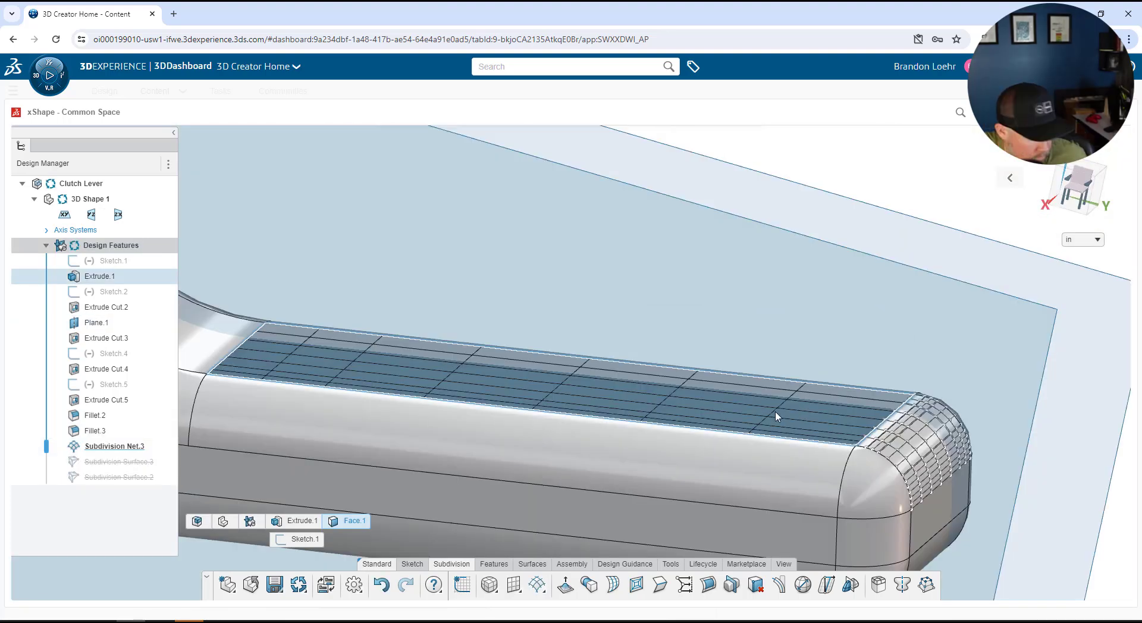
key(ctrl+z)
click(537, 585)
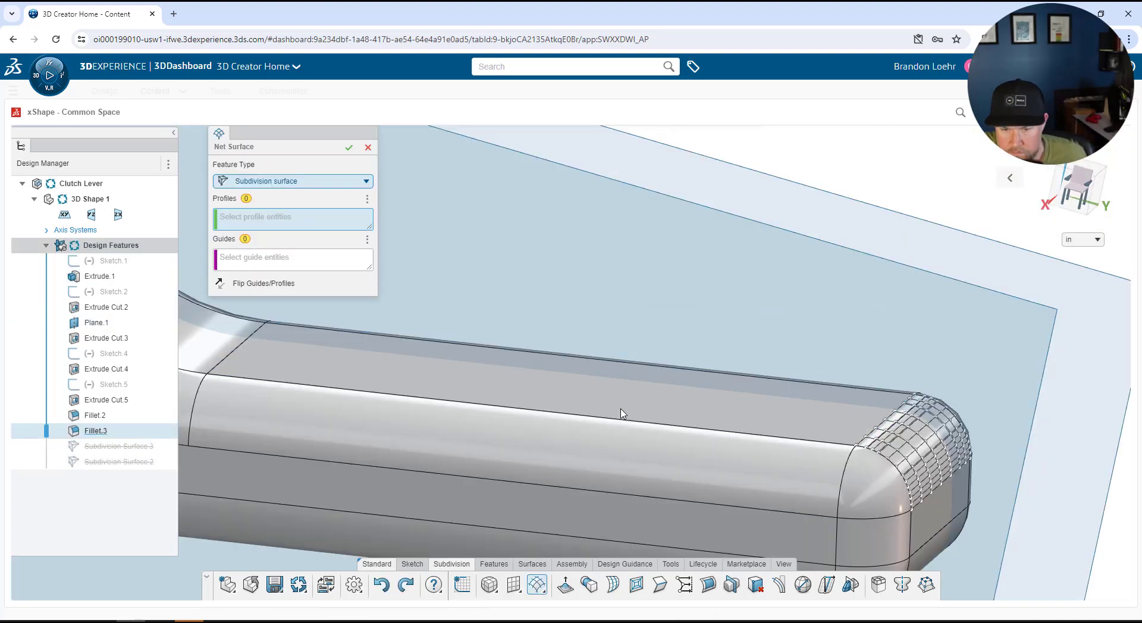
click(623, 418)
click(647, 365)
click(349, 148)
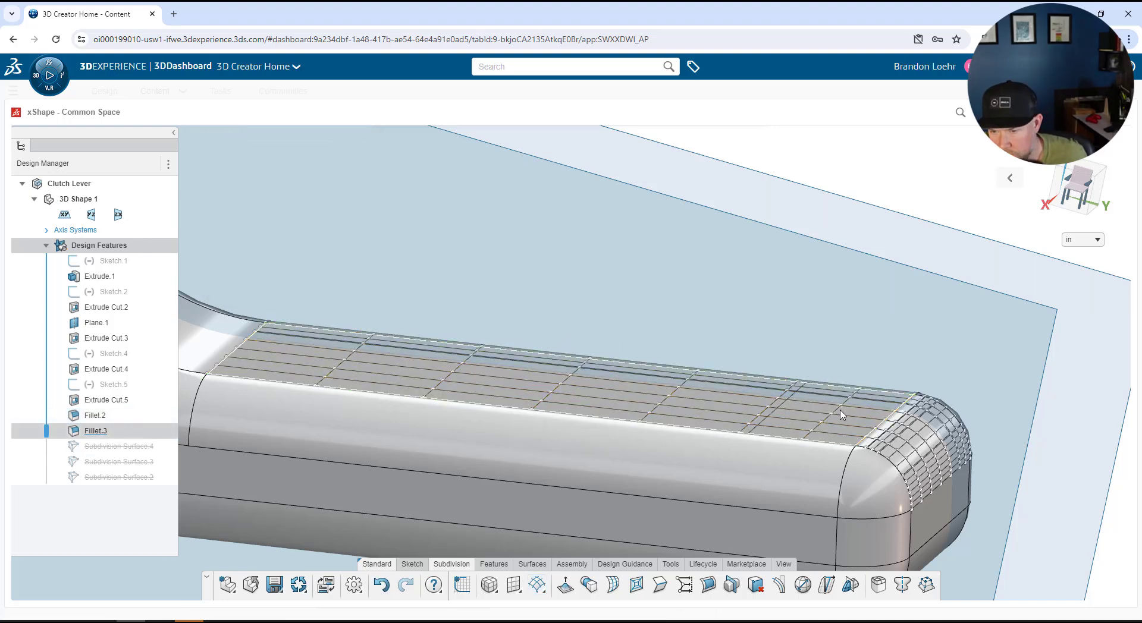
- Edit the net surface and pull up the interior points of the crosswise row nearest the lever tip to form a raised bump
scroll(821, 411, up, 2)
double_click(825, 439)
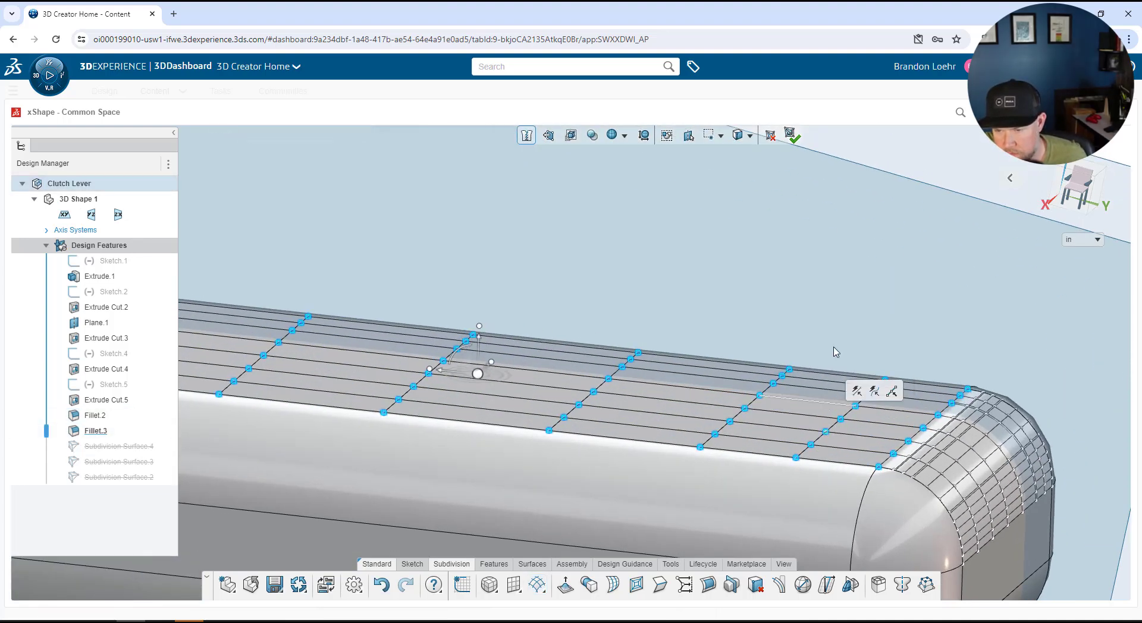
click(836, 352)
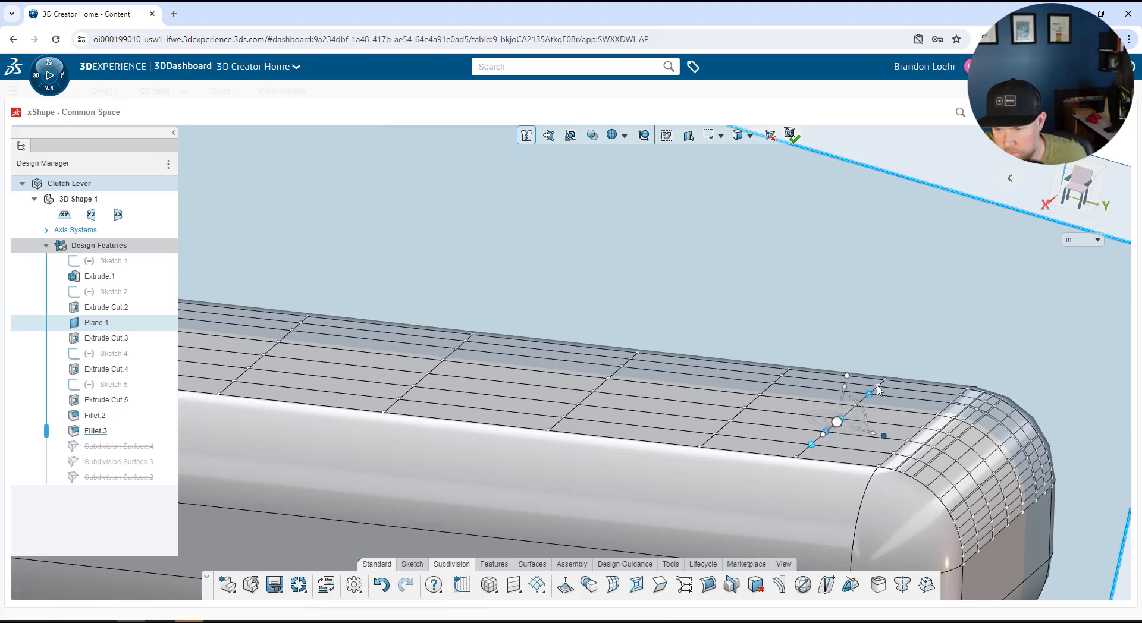
drag(878, 390, 858, 407)
click(790, 354)
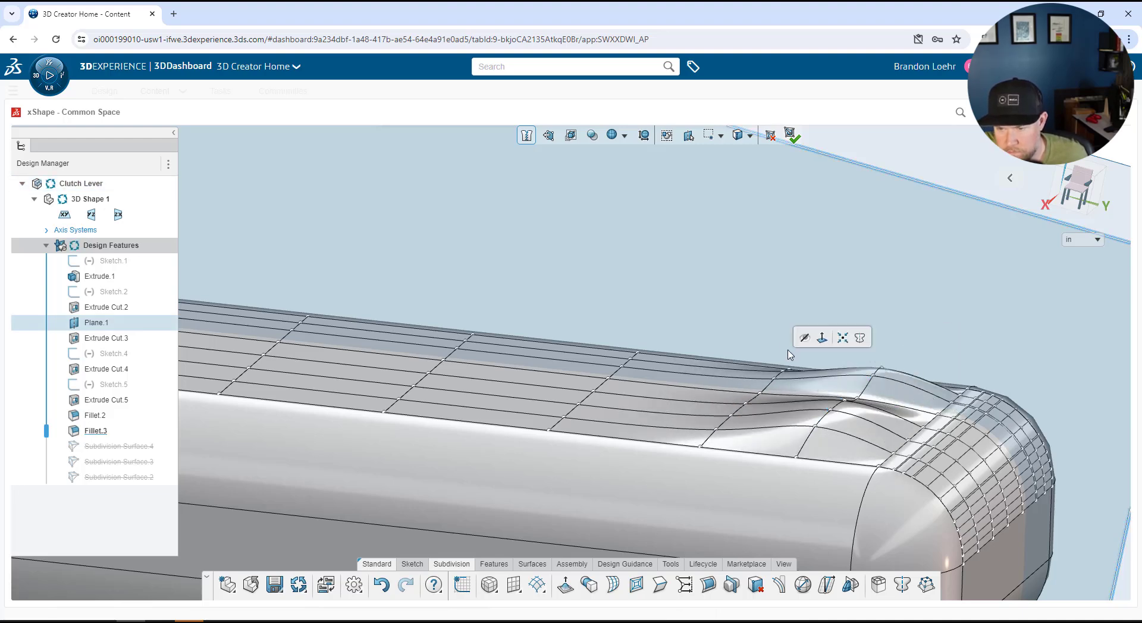
key(ctrl+z)
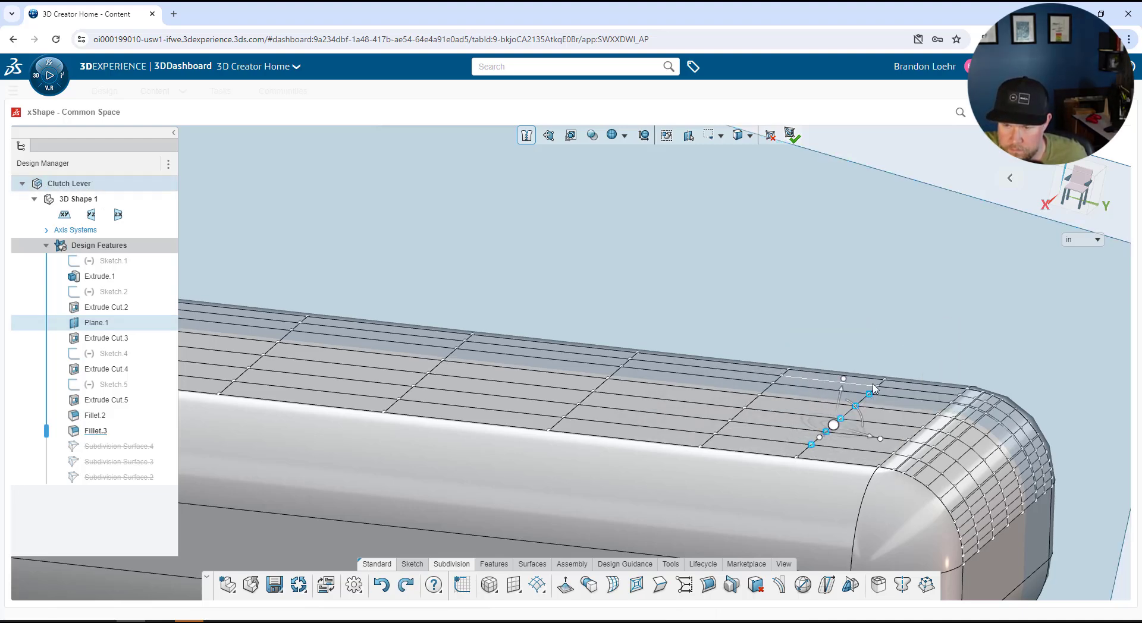
drag(849, 332, 849, 334)
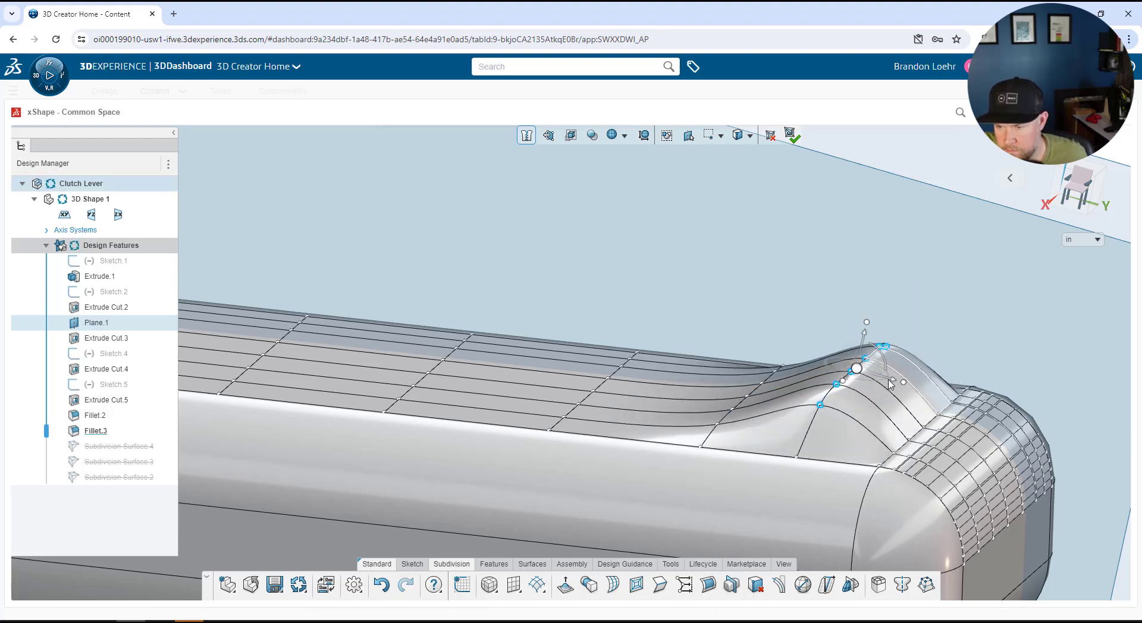
drag(914, 390, 914, 390)
- Raise the interior points of a crosswise row near the middle of the net surface by about 0.04 in as a second bump
scroll(639, 446, down, 6)
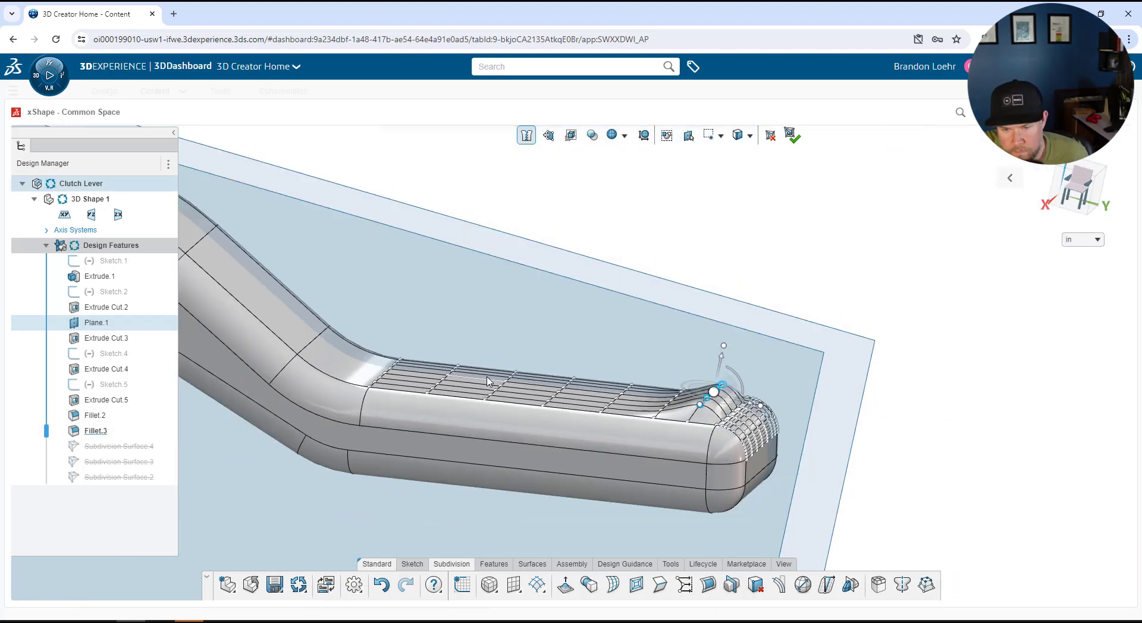
middle_drag(639, 446, 583, 422)
click(579, 420)
scroll(557, 398, up, 2)
scroll(557, 399, up, 5)
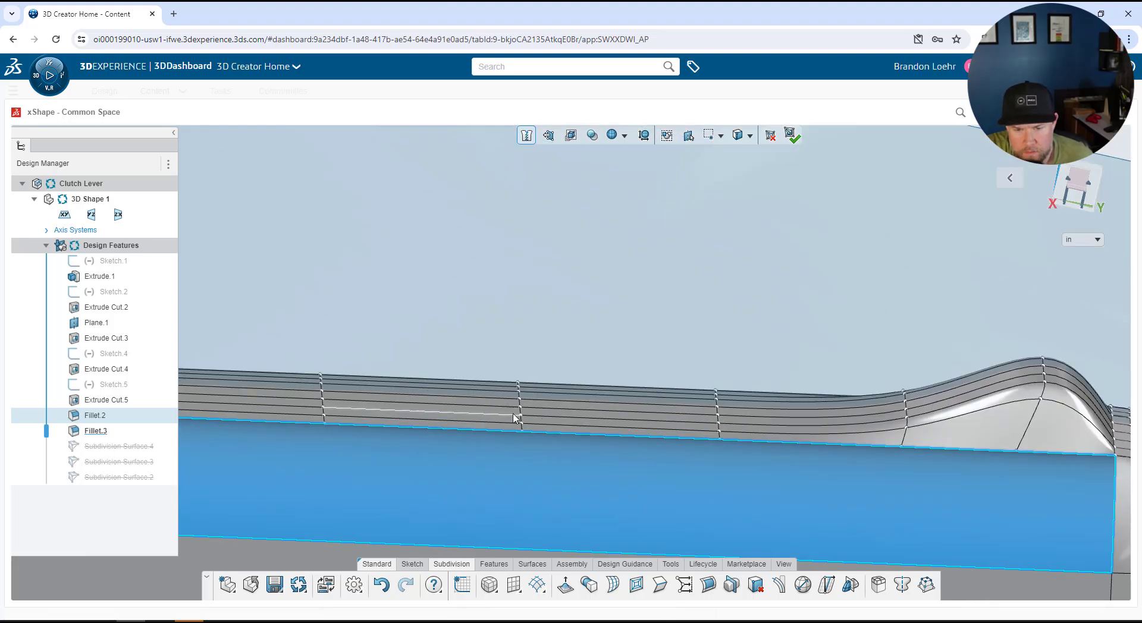
click(521, 420)
scroll(521, 419, up, 4)
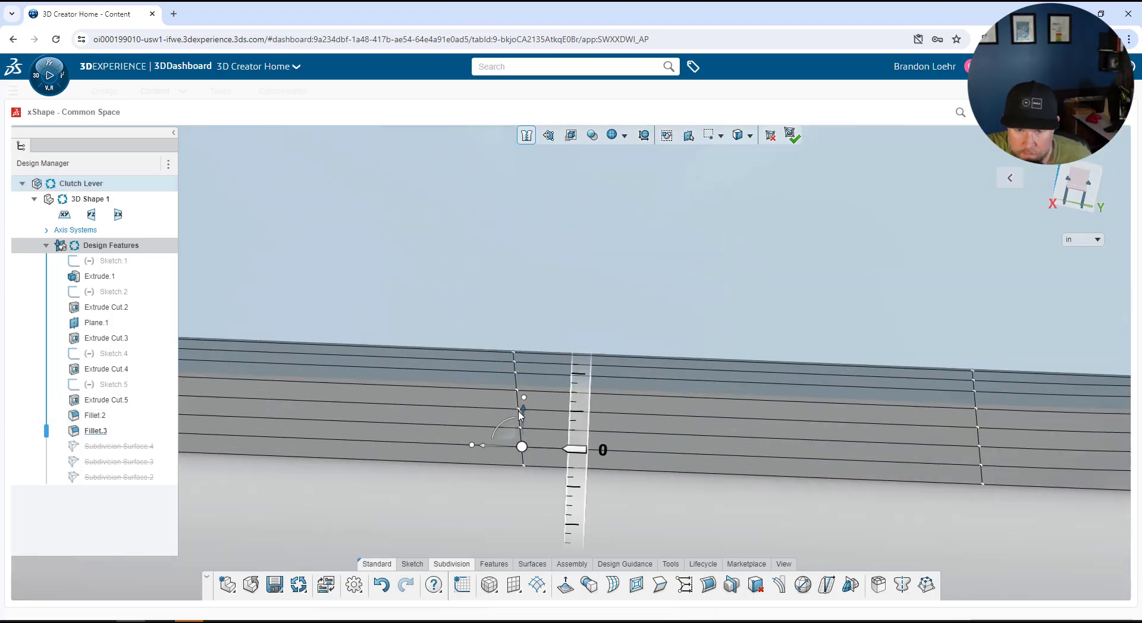
drag(518, 400, 535, 312)
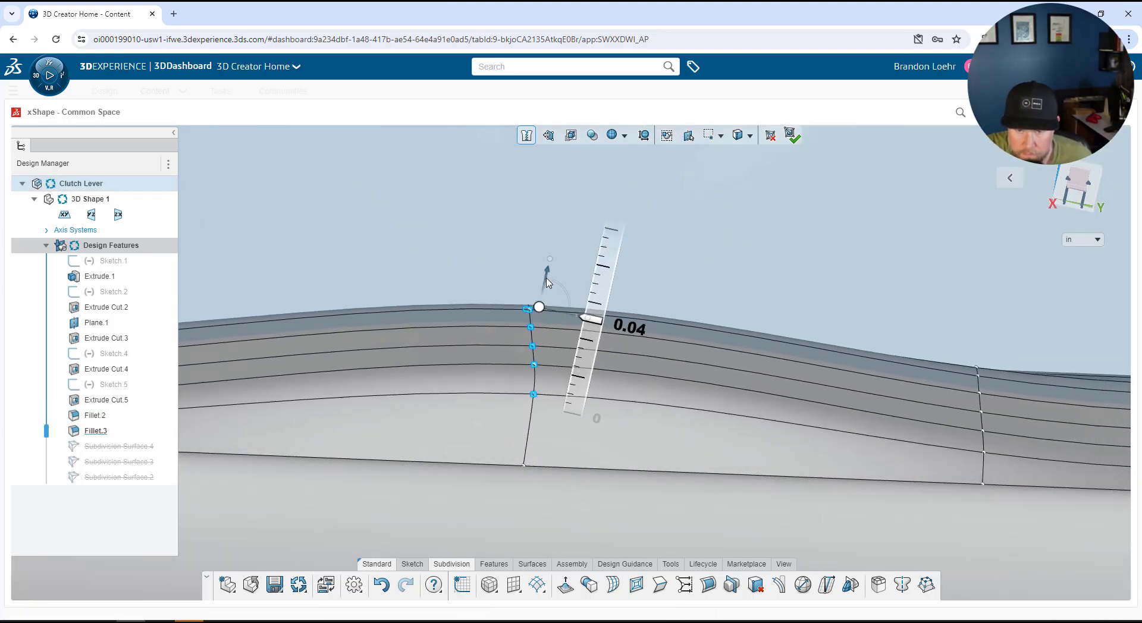
scroll(449, 319, down, 5)
click(497, 312)
middle_drag(517, 349, 515, 432)
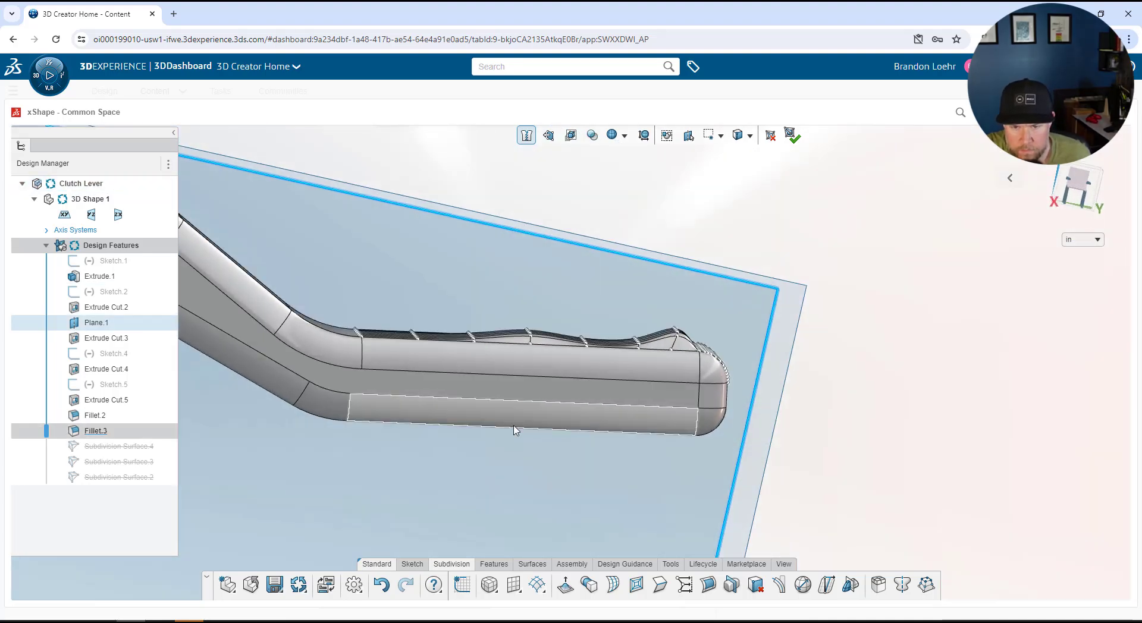
- Pull the interior points of the net surface's middle crosswise row slightly higher and finish editing the subdivision surface
scroll(461, 438, down, 5)
scroll(476, 383, up, 5)
scroll(531, 423, up, 3)
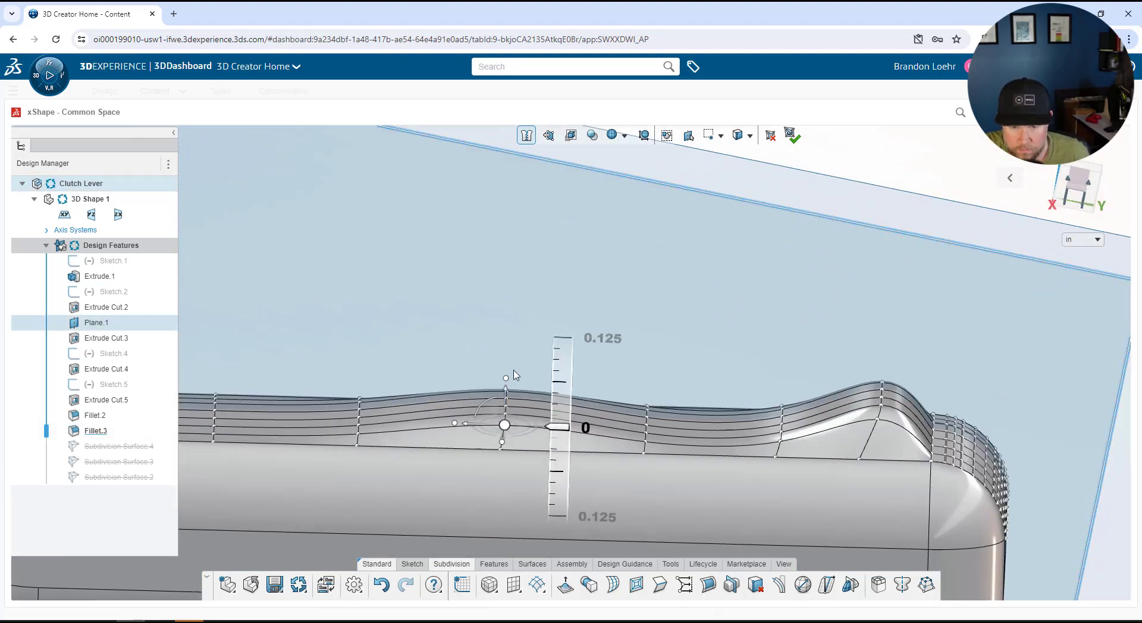
middle_drag(515, 375, 529, 412)
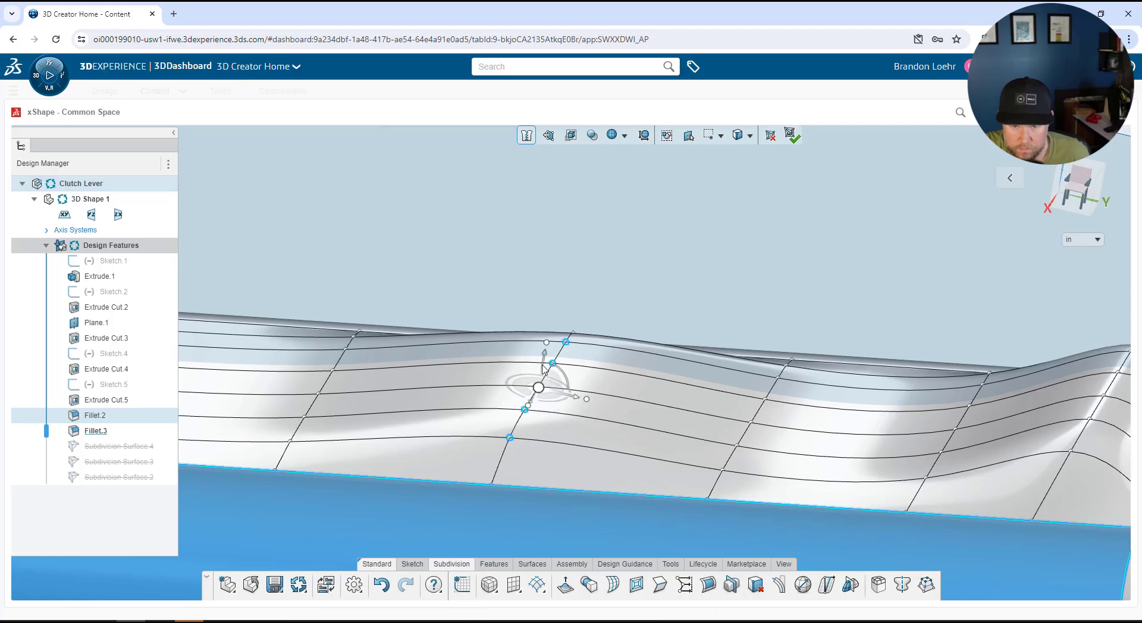
drag(543, 369, 548, 337)
mouse_move(548, 337)
middle_down()
mouse_move(571, 386)
mouse_move(553, 357)
middle_up()
click(790, 439)
scroll(575, 455, down, 3)
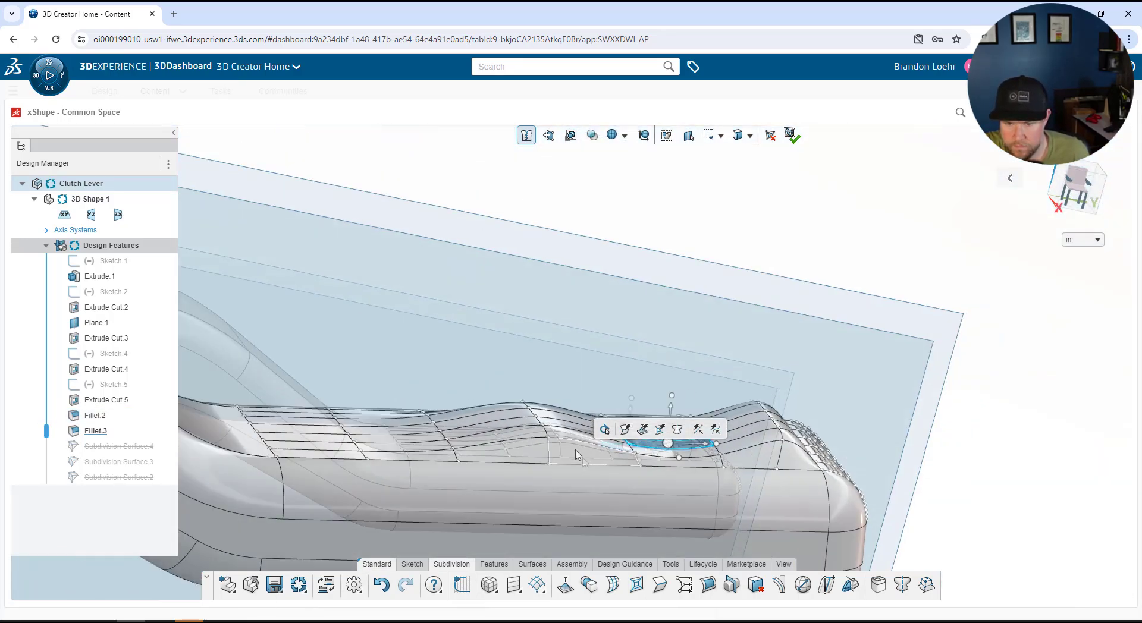
scroll(580, 459, down, 5)
middle_drag(586, 463, 165, 450)
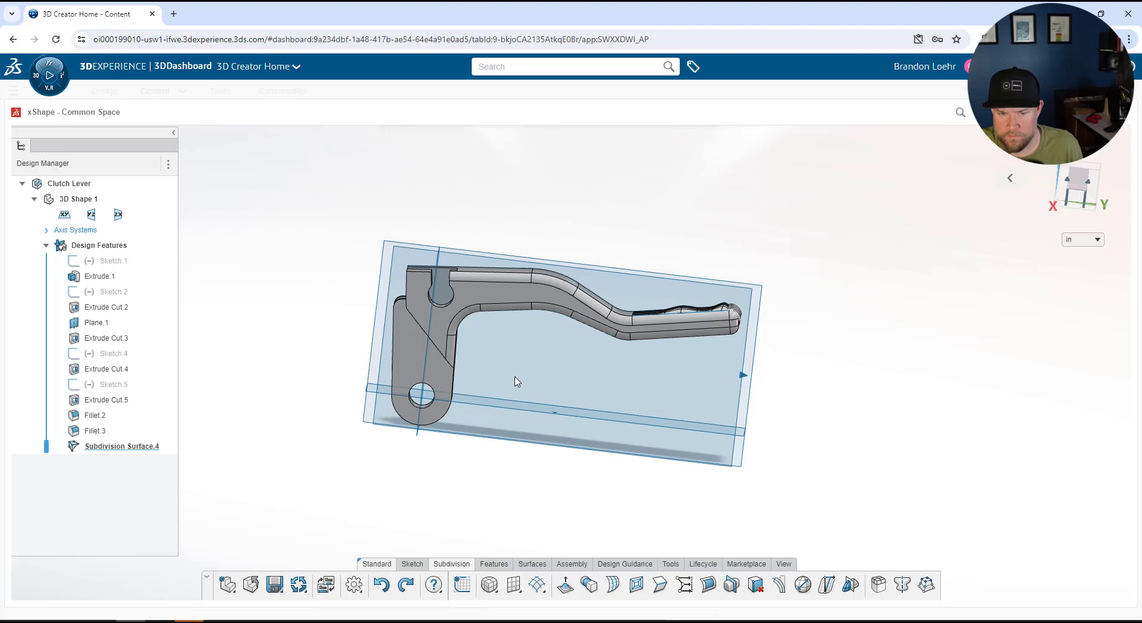
mouse_move(517, 381)
middle_down()
mouse_move(645, 381)
mouse_move(203, 431)
mouse_move(369, 398)
mouse_move(627, 380)
mouse_move(323, 377)
mouse_move(719, 383)
middle_up()
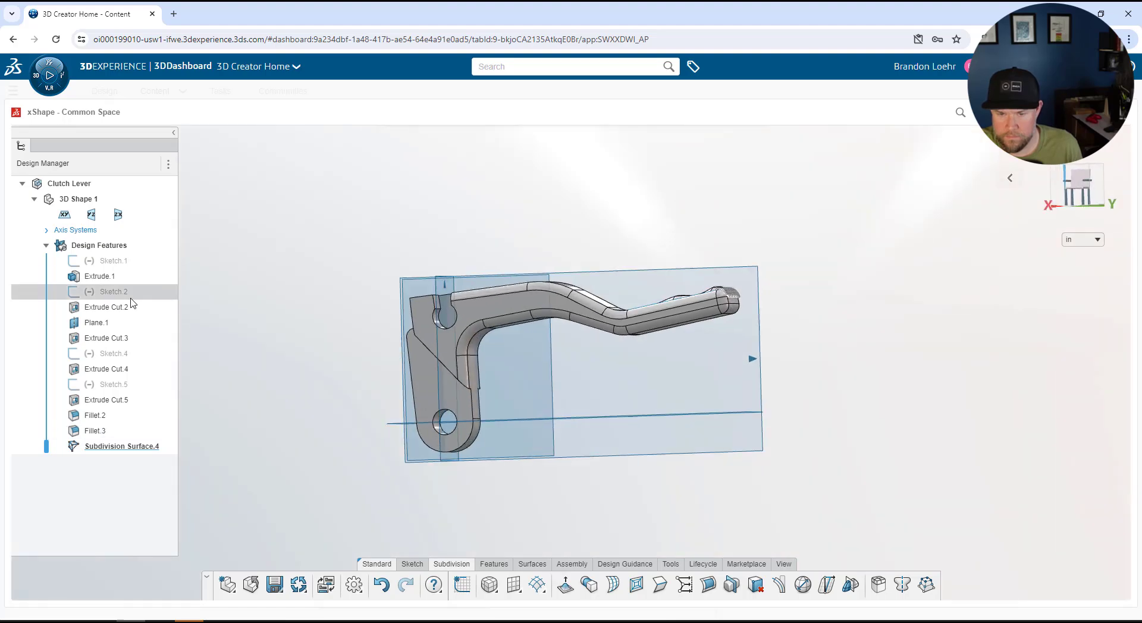
middle_drag(517, 363, 680, 213)
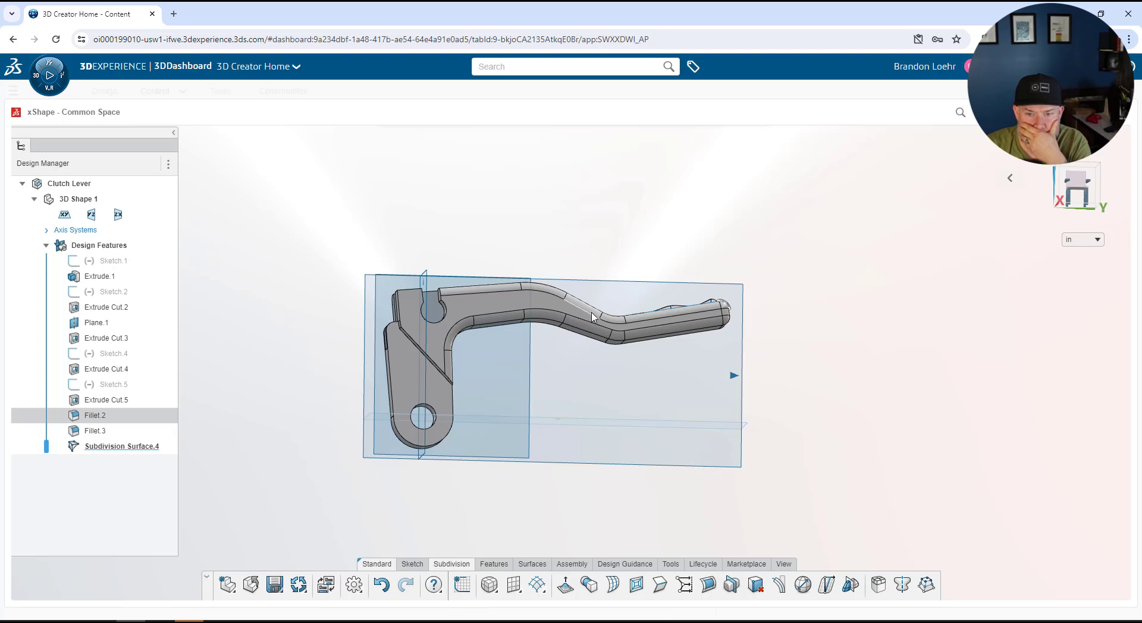
middle_drag(502, 455, 490, 518)
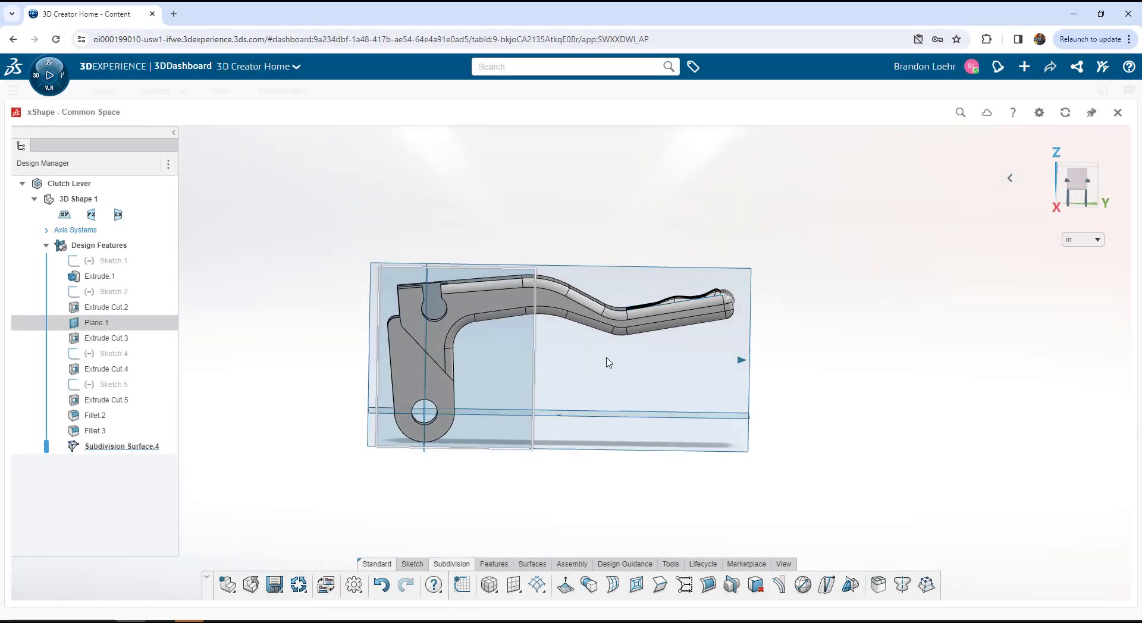
middle_drag(607, 363, 680, 216)
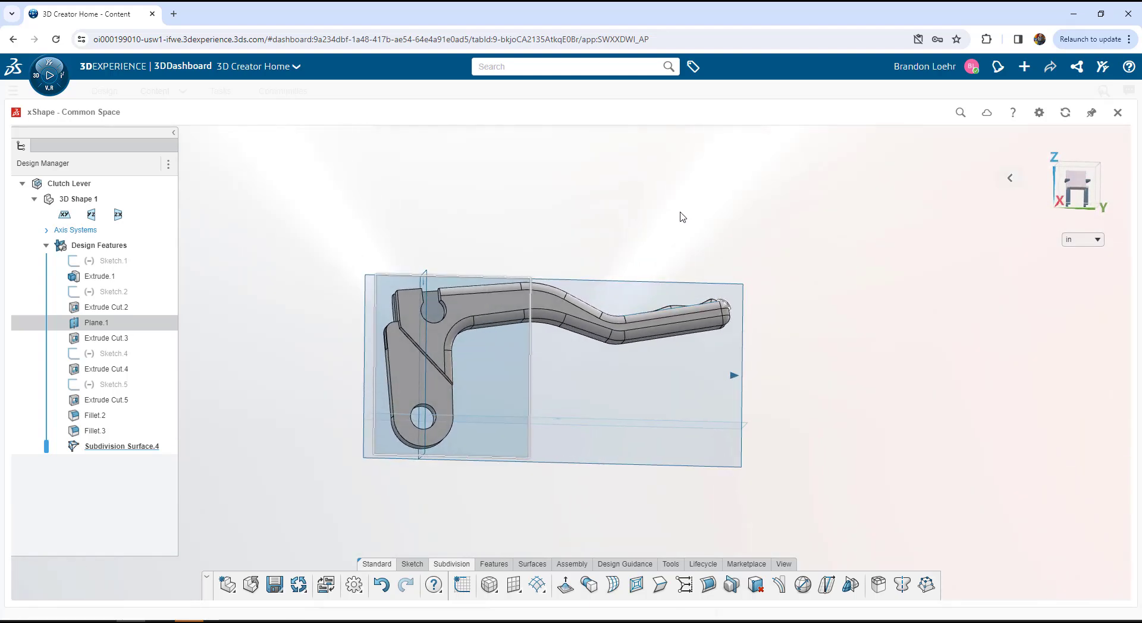
click(692, 225)
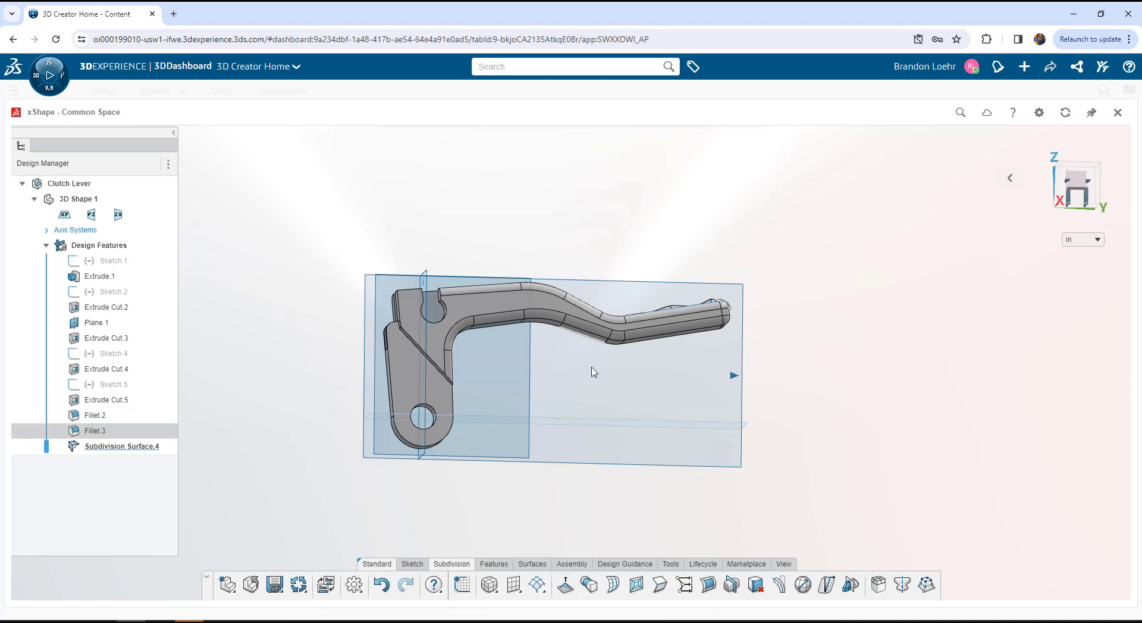
middle_drag(521, 447, 501, 515)
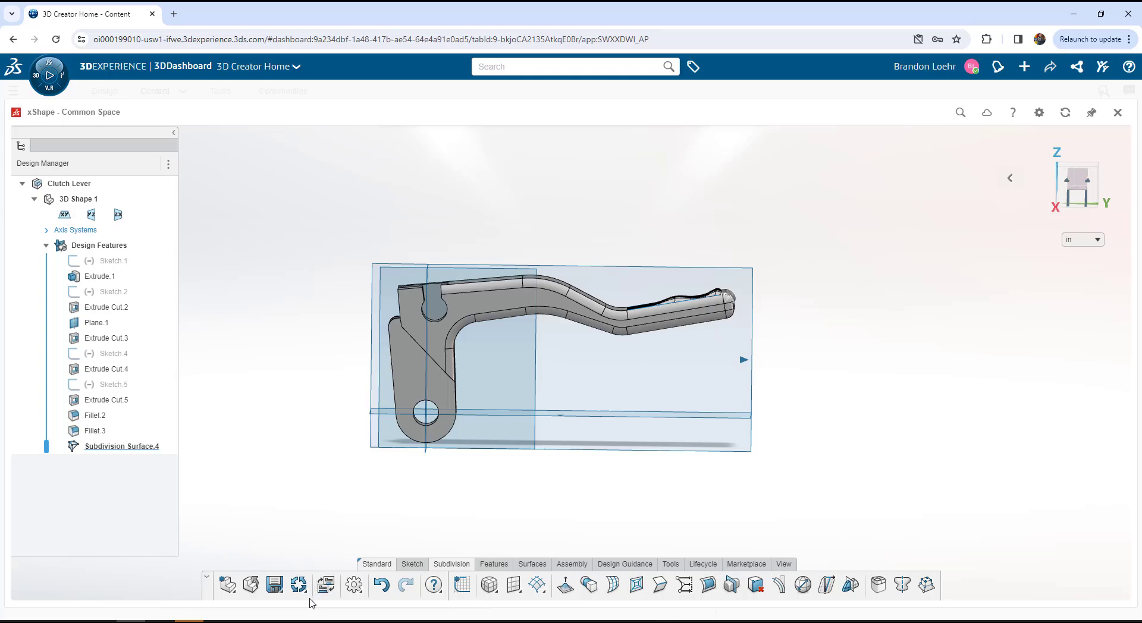
click(326, 586)
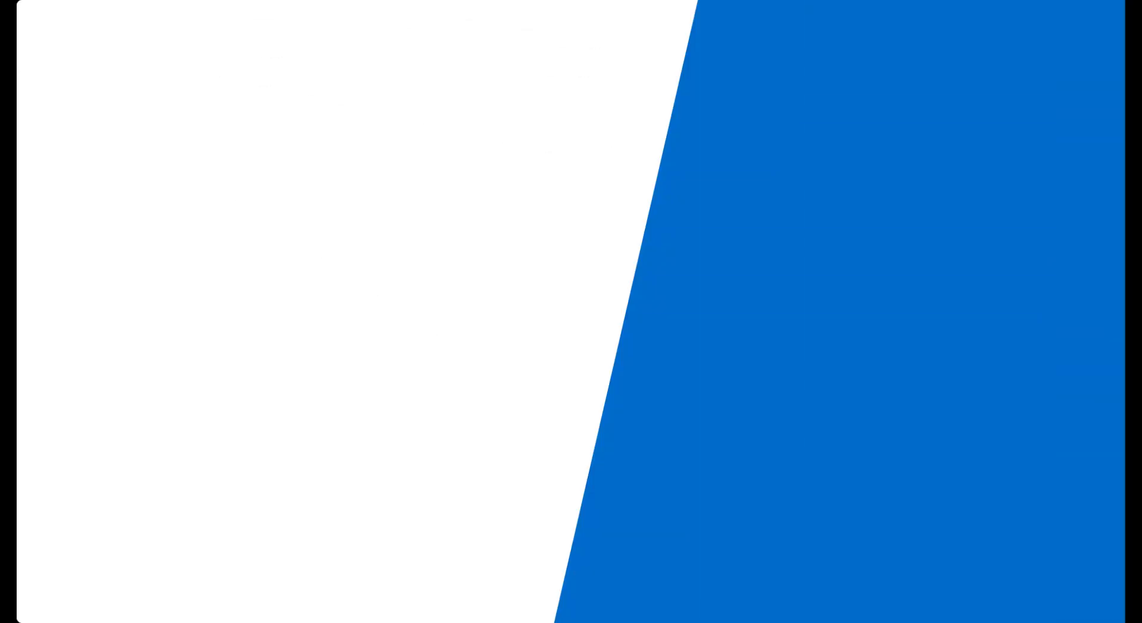